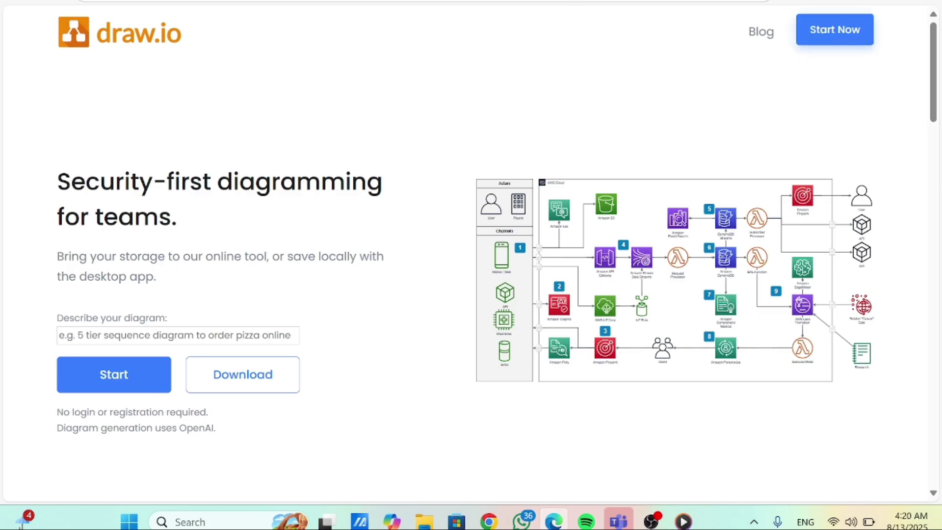
Search the web for "draw io" in a new browser tab
{"action": "key", "text": "ctrl+t"}
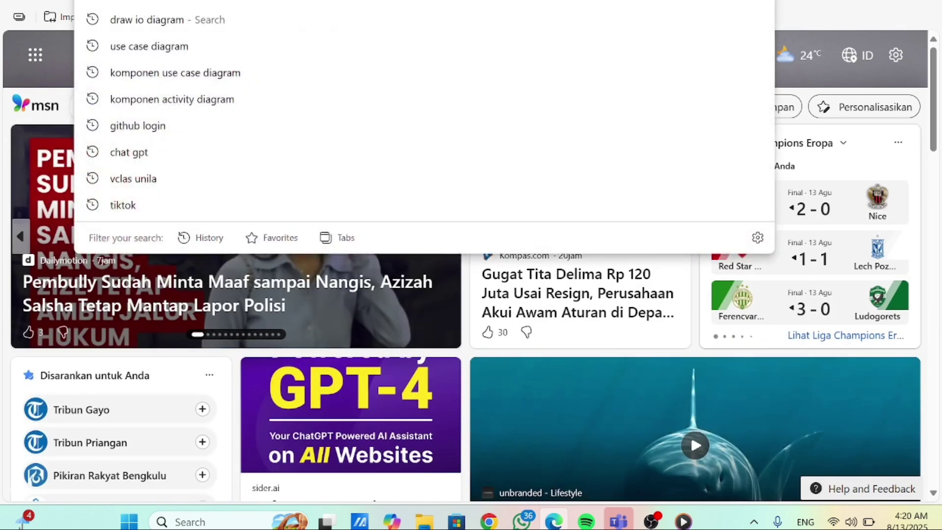
{"action": "type", "text": "dra"}
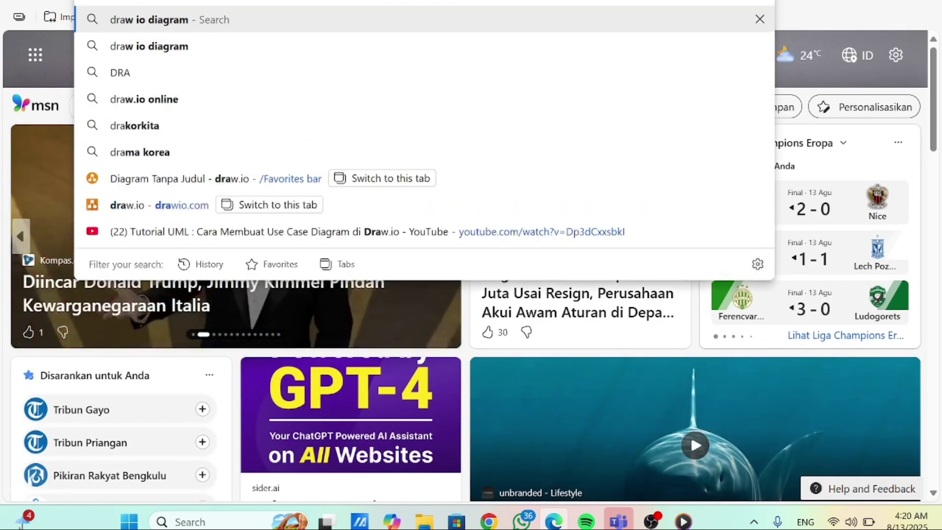
{"action": "key", "text": "BackSpace"}
{"action": "key", "text": "BackSpace"}
{"action": "key", "text": "BackSpace"}
{"action": "key", "text": "BackSpace"}
{"action": "type", "text": "dra"}
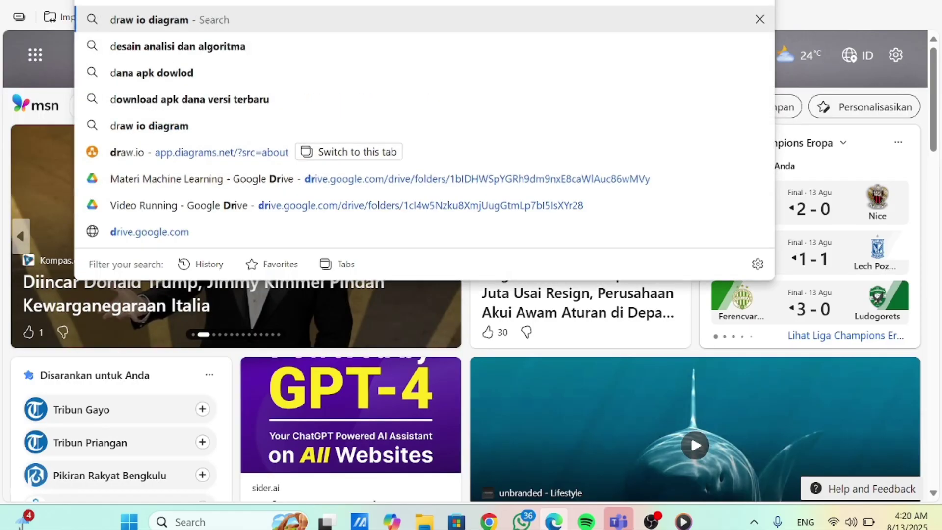
{"action": "type", "text": "w io"}
{"action": "key", "text": "Return"}
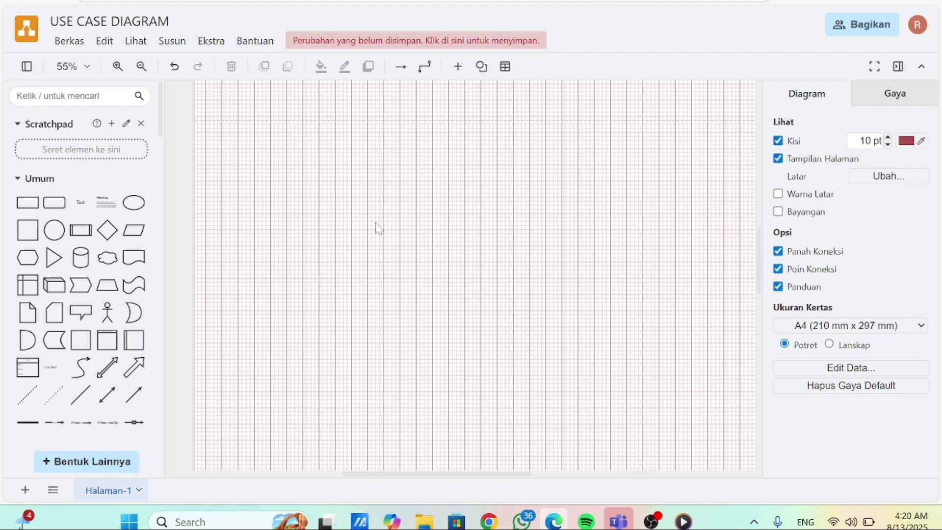
Insert a text element in the empty canvas area below the existing use case diagram
{"action": "scroll", "coordinate": [376, 228], "scroll_direction": "up", "scroll_amount": 5}
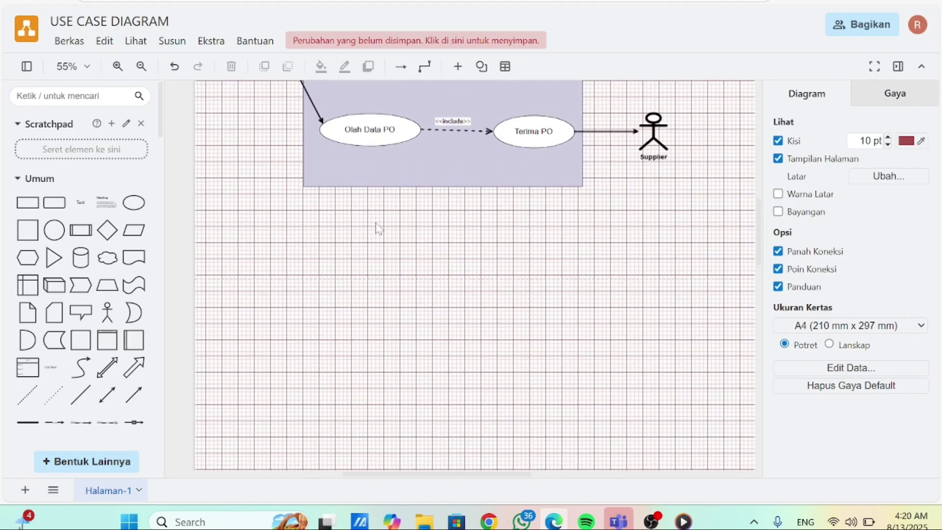
{"action": "scroll", "coordinate": [377, 228], "scroll_direction": "down", "scroll_amount": 5}
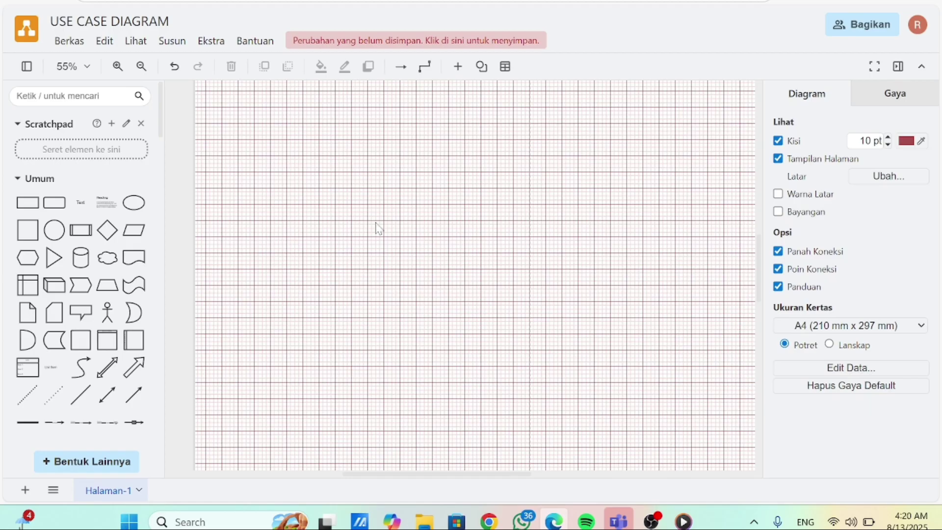
{"action": "scroll", "coordinate": [377, 228], "scroll_direction": "down", "scroll_amount": 2}
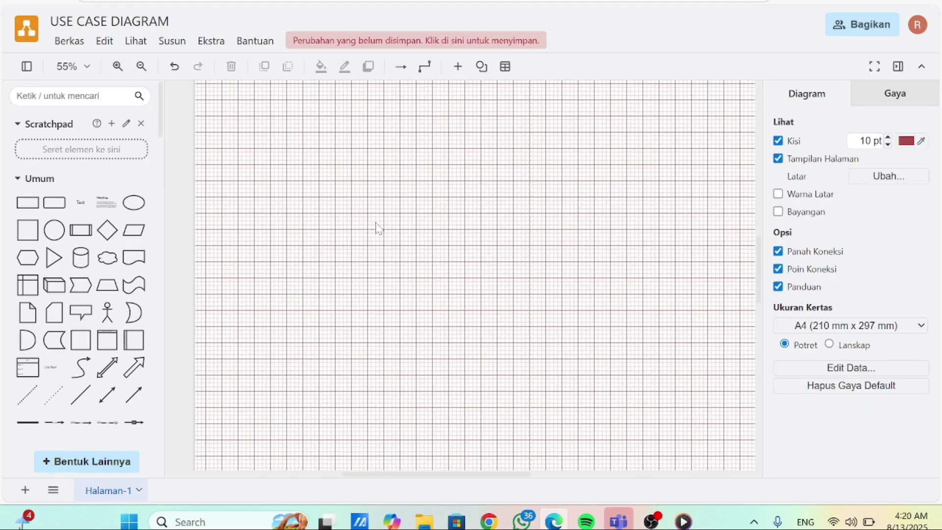
{"action": "scroll", "coordinate": [377, 228], "scroll_direction": "down", "scroll_amount": 2}
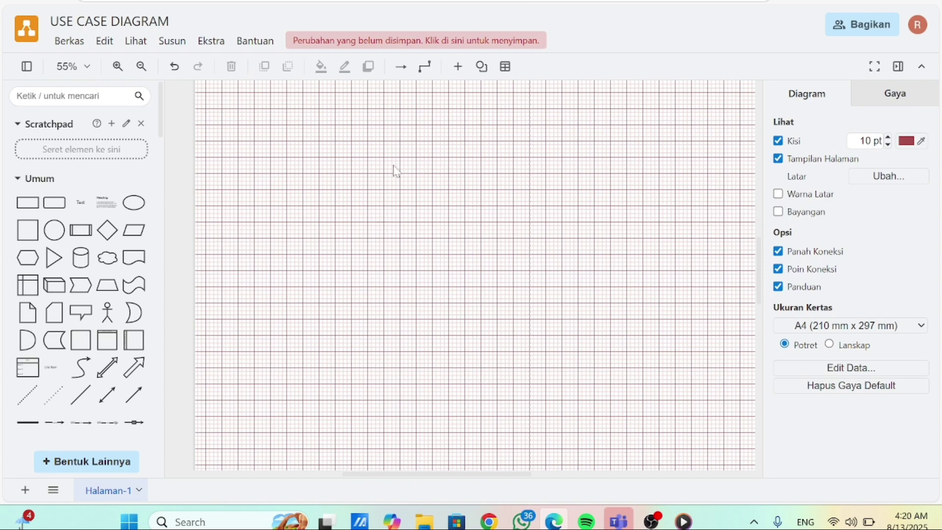
{"action": "scroll", "coordinate": [396, 172], "scroll_direction": "up", "scroll_amount": 1}
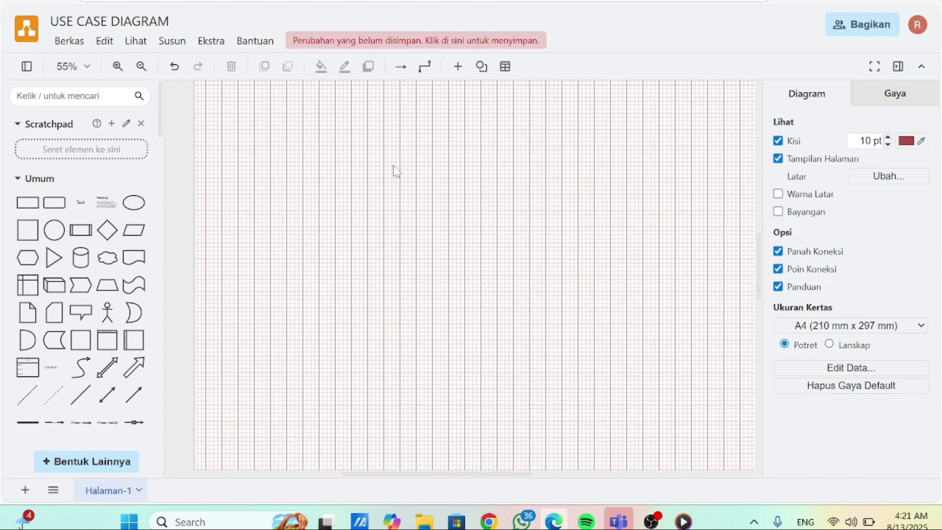
{"action": "scroll", "coordinate": [396, 171], "scroll_direction": "right", "scroll_amount": 2}
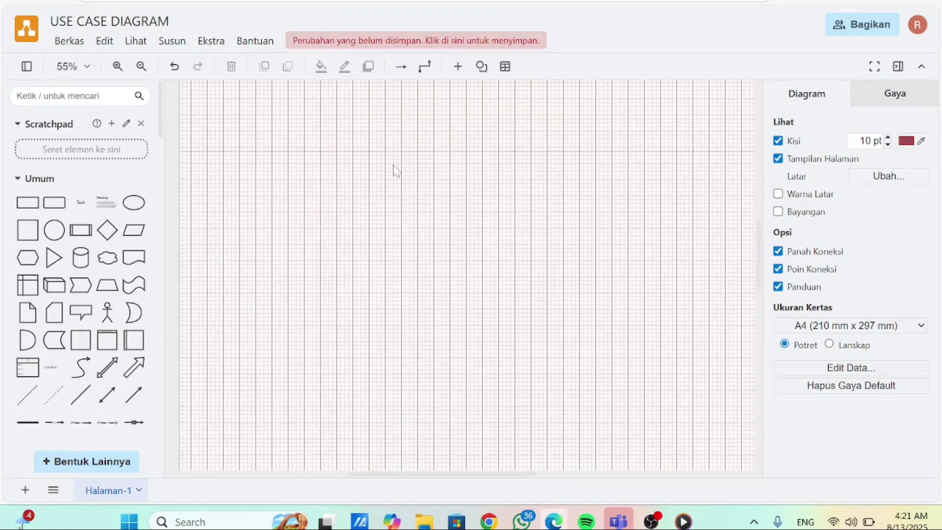
{"action": "scroll", "coordinate": [397, 172], "scroll_direction": "up", "scroll_amount": 1}
{"action": "scroll", "coordinate": [396, 171], "scroll_direction": "right", "scroll_amount": 1}
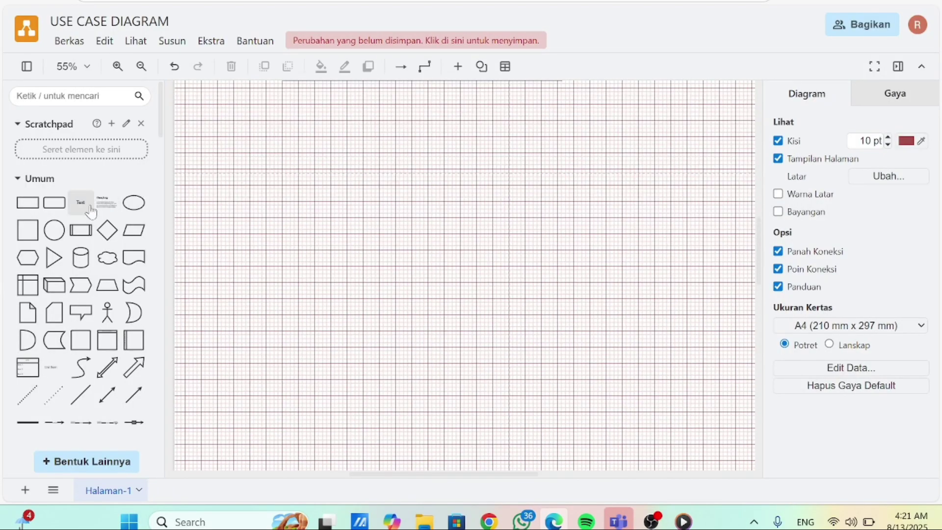
{"action": "mouse_move", "coordinate": [88, 212]}
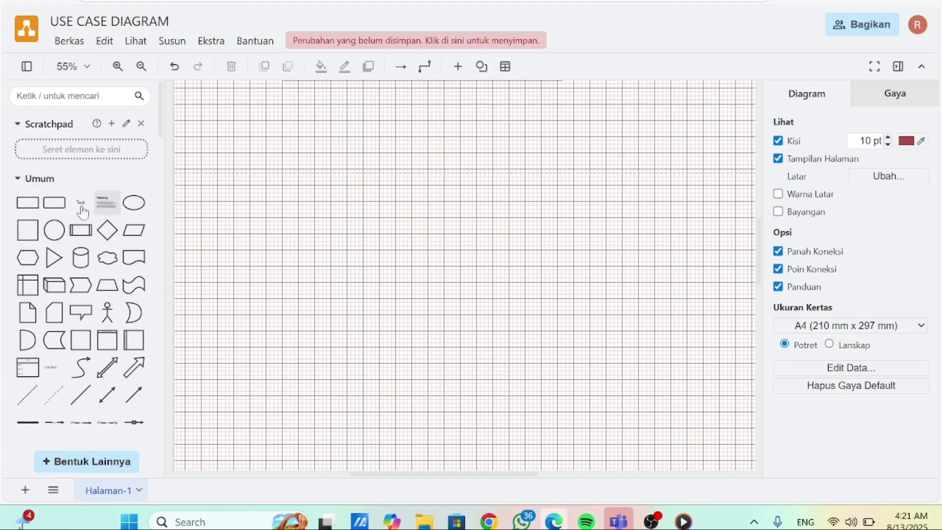
{"action": "left_click", "coordinate": [78, 213]}
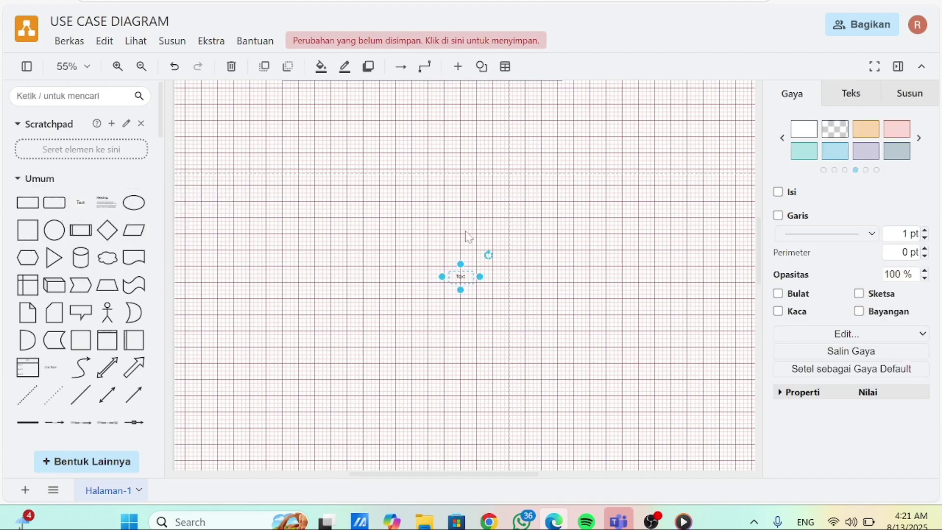
Enter "Sistem INformasi Persedian Barang Toko Grosir" as the content of the new text element
{"action": "double_click", "coordinate": [459, 278]}
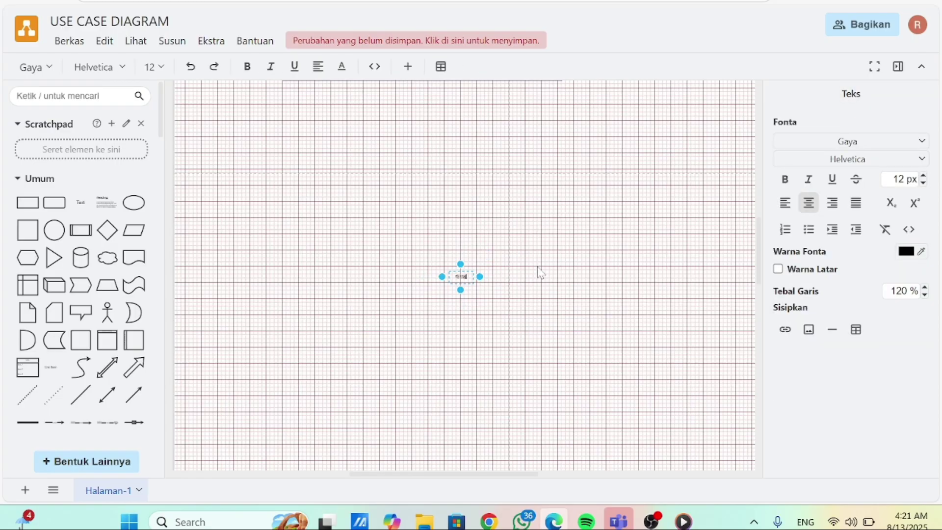
{"action": "type", "text": "Sistem Infor"}
{"action": "type", "text": "masi Ta"}
{"action": "type", "text": "rsedian B"}
{"action": "type", "text": "arang"}
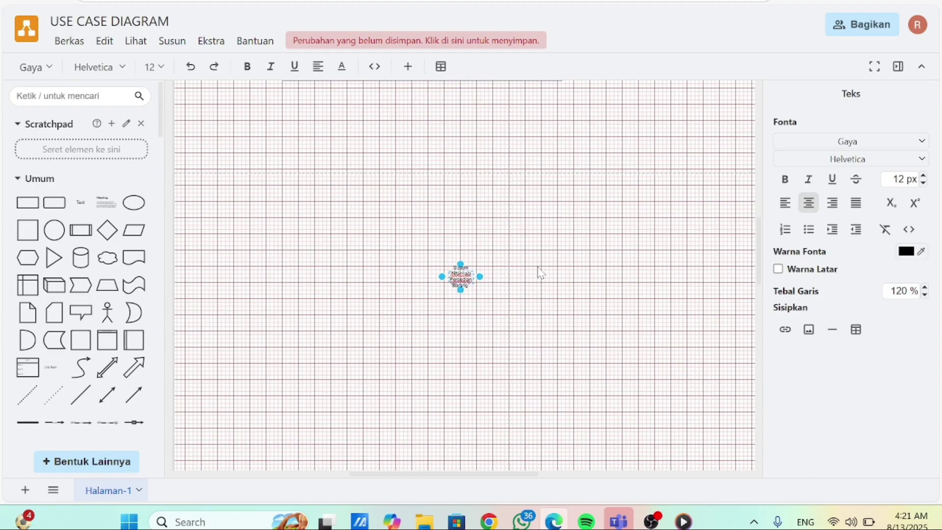
{"action": "type", "text": " Toko Grosir"}
{"action": "left_click", "coordinate": [530, 255]}
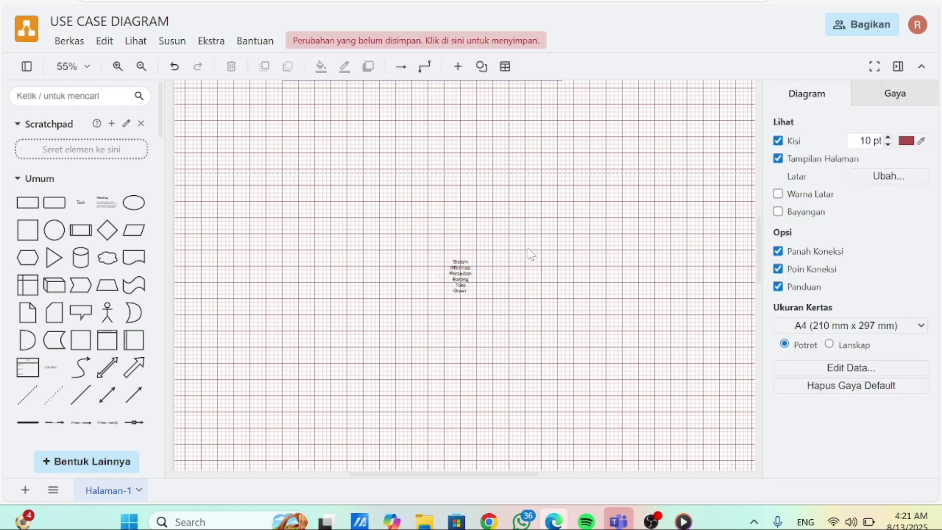
Widen the title's text box so that its text fits on a single line
{"action": "left_click", "coordinate": [461, 281]}
{"action": "left_click", "coordinate": [535, 264]}
{"action": "left_click", "coordinate": [459, 277]}
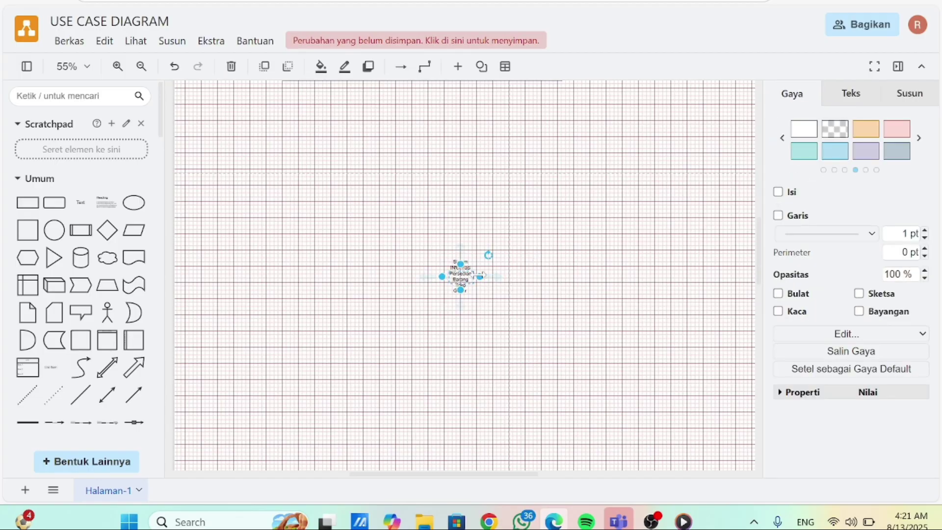
{"action": "left_click_drag", "start_coordinate": [480, 277], "coordinate": [565, 276]}
{"action": "left_click", "coordinate": [626, 285]}
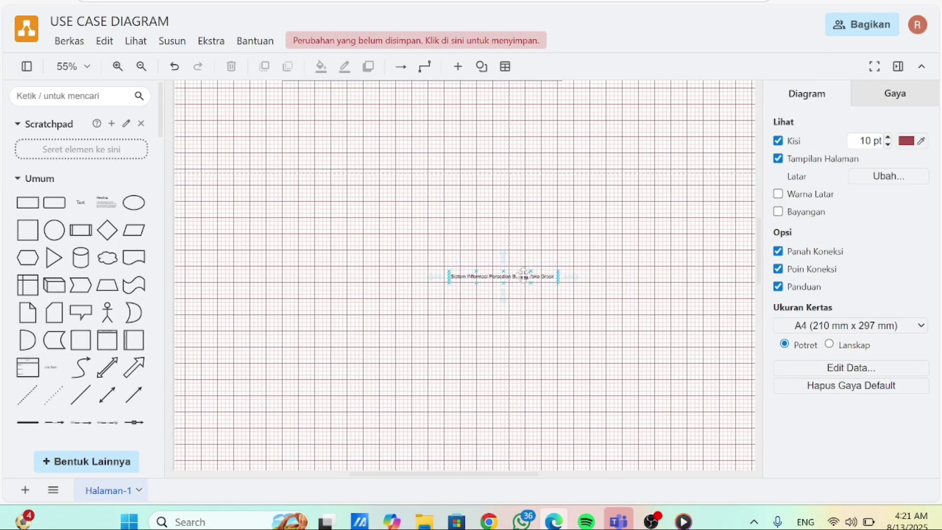
Set the font size of the whole title text to 23 px
{"action": "double_click", "coordinate": [524, 276]}
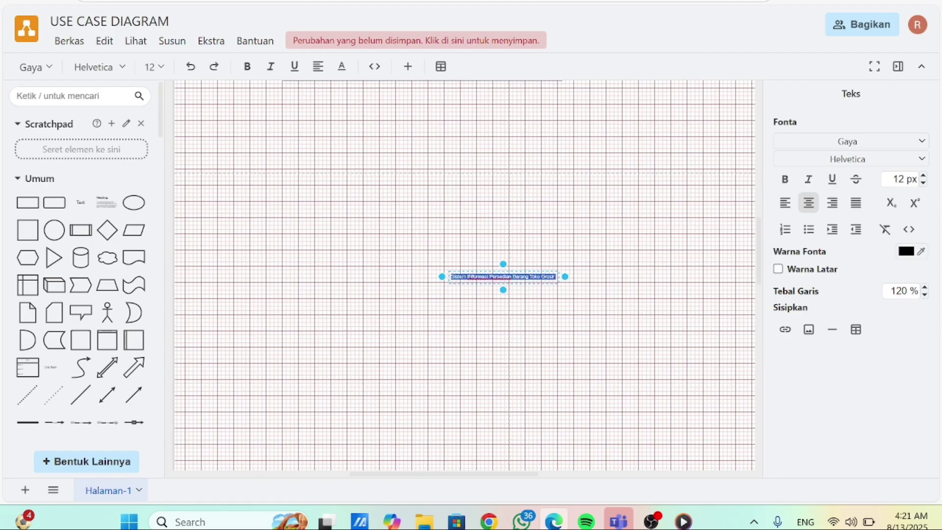
{"action": "left_click", "coordinate": [592, 175]}
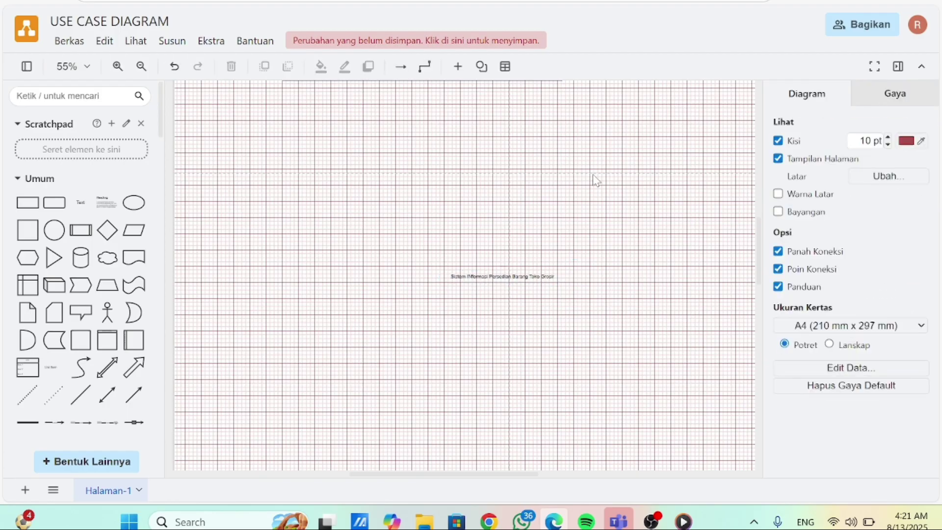
{"action": "left_click", "coordinate": [522, 276]}
{"action": "double_click", "coordinate": [522, 276]}
{"action": "left_click", "coordinate": [565, 231]}
{"action": "double_click", "coordinate": [489, 276]}
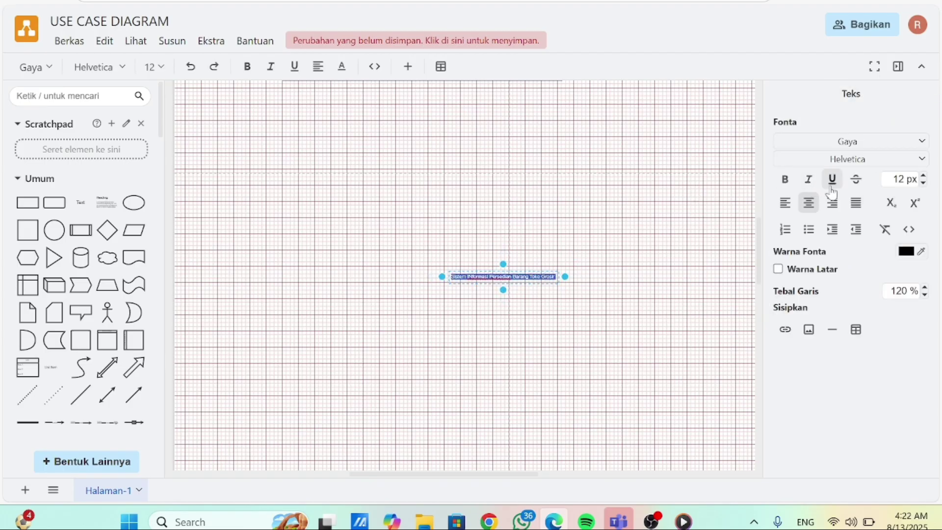
{"action": "left_click", "coordinate": [923, 175]}
{"action": "left_click", "coordinate": [923, 176]}
{"action": "left_click", "coordinate": [923, 175]}
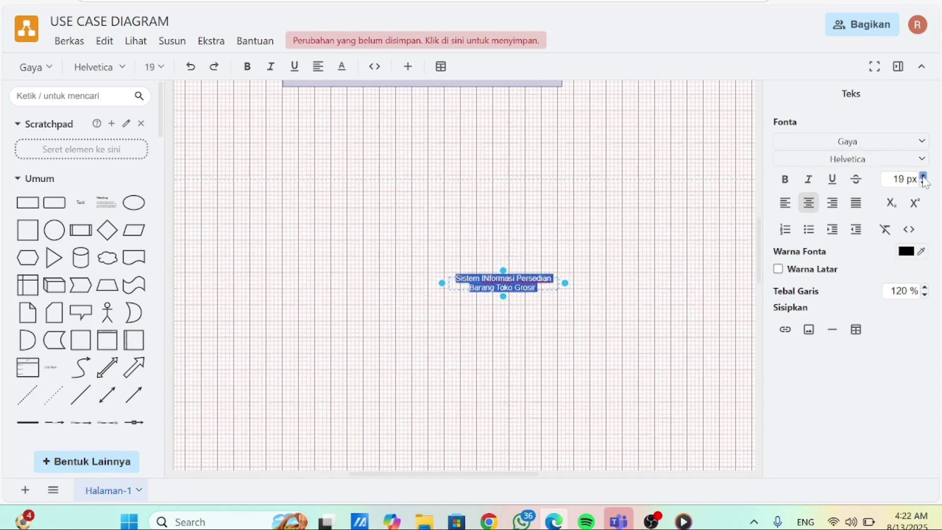
{"action": "left_click", "coordinate": [923, 176]}
{"action": "left_click", "coordinate": [923, 175]}
{"action": "left_click", "coordinate": [632, 324]}
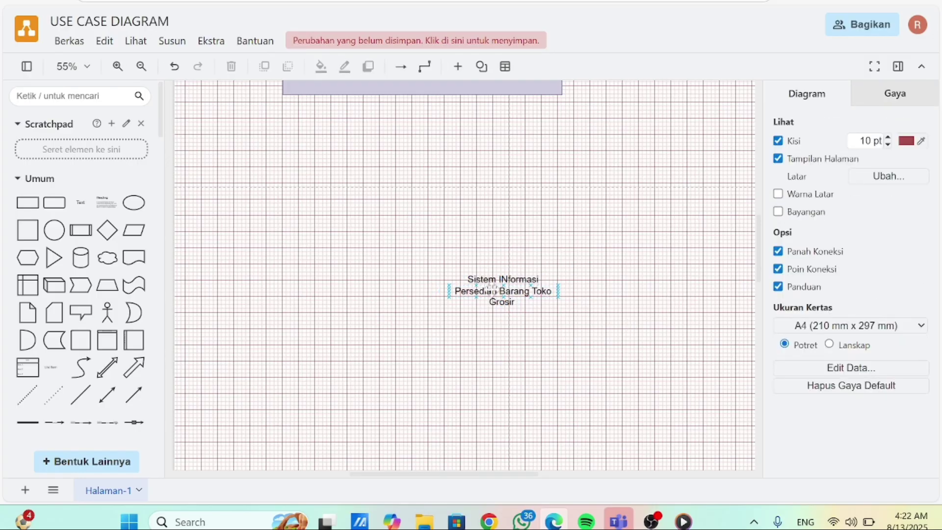
Correct "INformasi" to "Informasi" in the title text
{"action": "double_click", "coordinate": [513, 280]}
{"action": "left_click", "coordinate": [506, 279]}
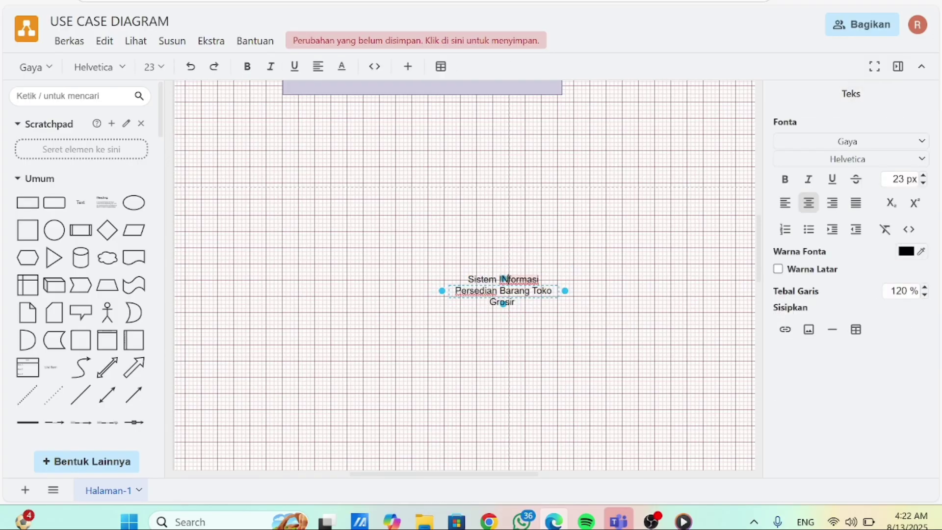
{"action": "key", "text": "BackSpace"}
{"action": "key", "text": "BackSpace"}
{"action": "type", "text": "I"}
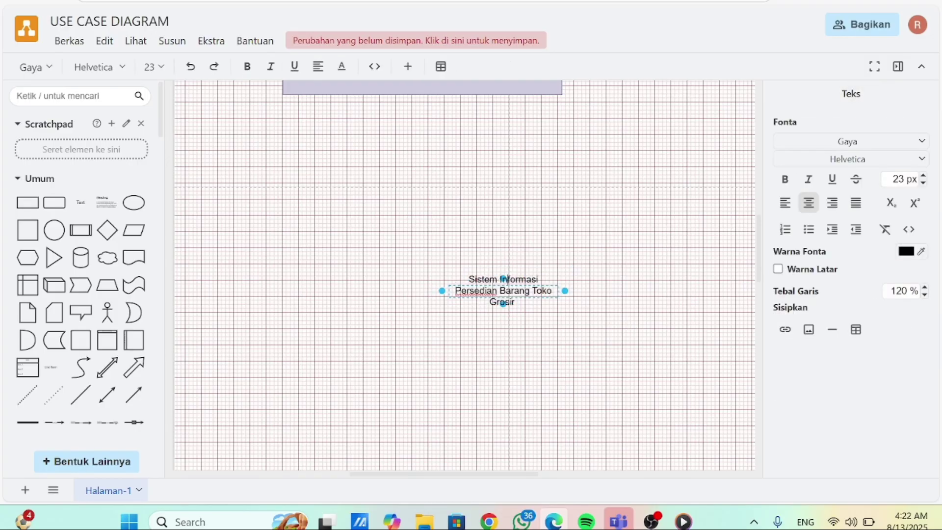
{"action": "left_click", "coordinate": [587, 278]}
Widen the title's text box to 360 x 30 and make its font slightly larger
{"action": "left_click", "coordinate": [544, 281]}
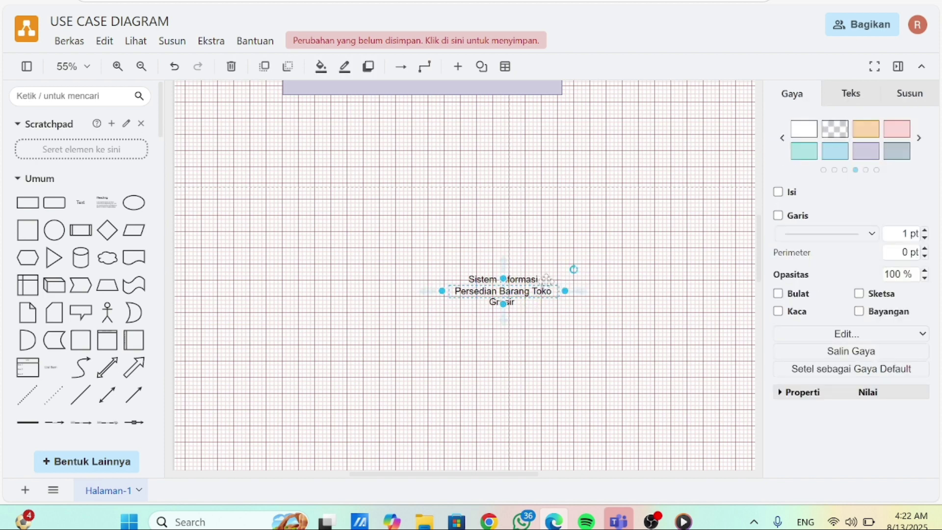
{"action": "left_click_drag", "start_coordinate": [572, 291], "coordinate": [601, 291]}
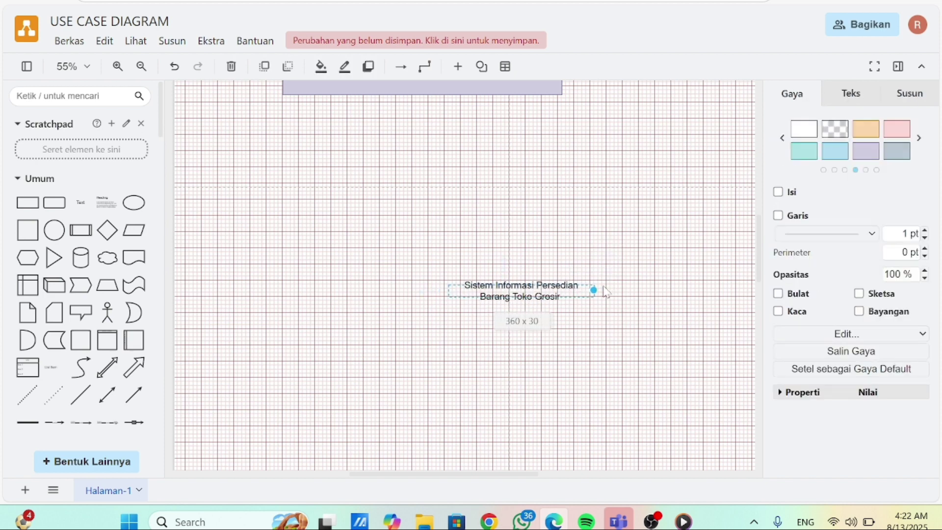
{"action": "double_click", "coordinate": [546, 293]}
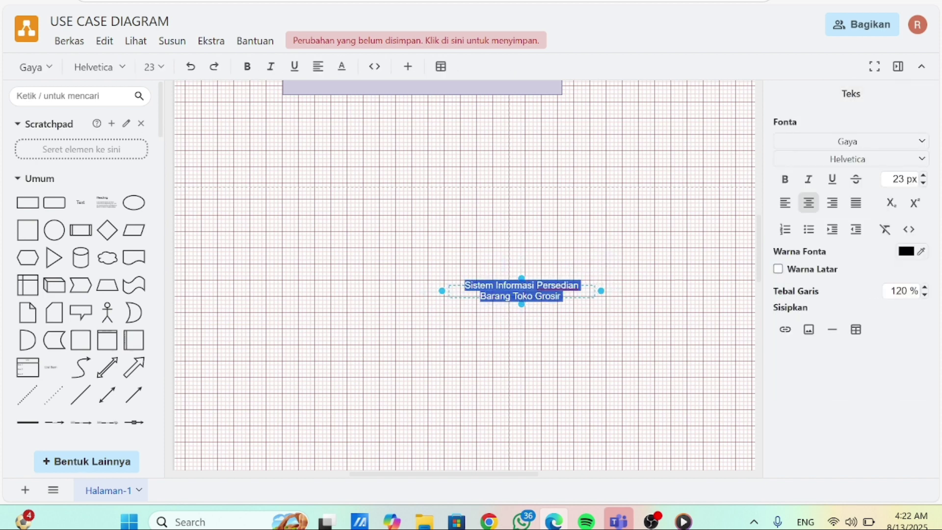
{"action": "left_click", "coordinate": [924, 176]}
{"action": "left_click", "coordinate": [632, 188]}
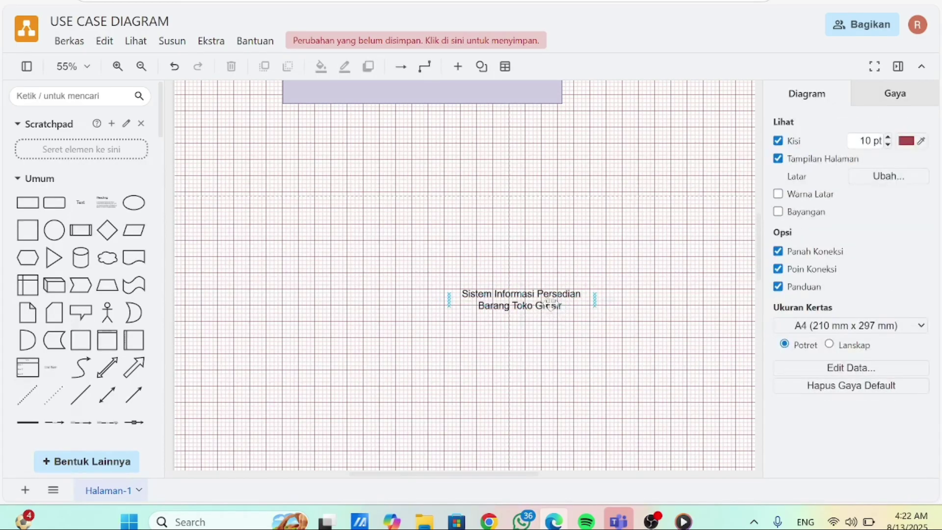
Move the title to the upper middle of the empty area below the existing diagram
{"action": "left_click_drag", "start_coordinate": [547, 297], "coordinate": [493, 329]}
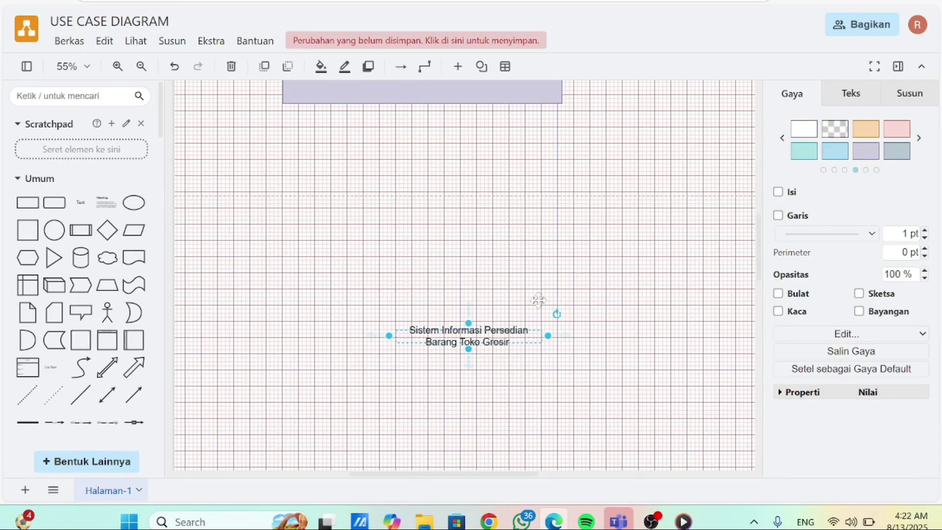
{"action": "scroll", "coordinate": [597, 263], "scroll_direction": "down", "scroll_amount": 1}
{"action": "scroll", "coordinate": [597, 264], "scroll_direction": "down", "scroll_amount": 1}
{"action": "left_click_drag", "start_coordinate": [493, 262], "coordinate": [521, 188]}
{"action": "left_click", "coordinate": [615, 180]}
Add an Actor figure below the title, placed toward the left edge of the new diagram area
{"action": "scroll", "coordinate": [615, 181], "scroll_direction": "down", "scroll_amount": 2}
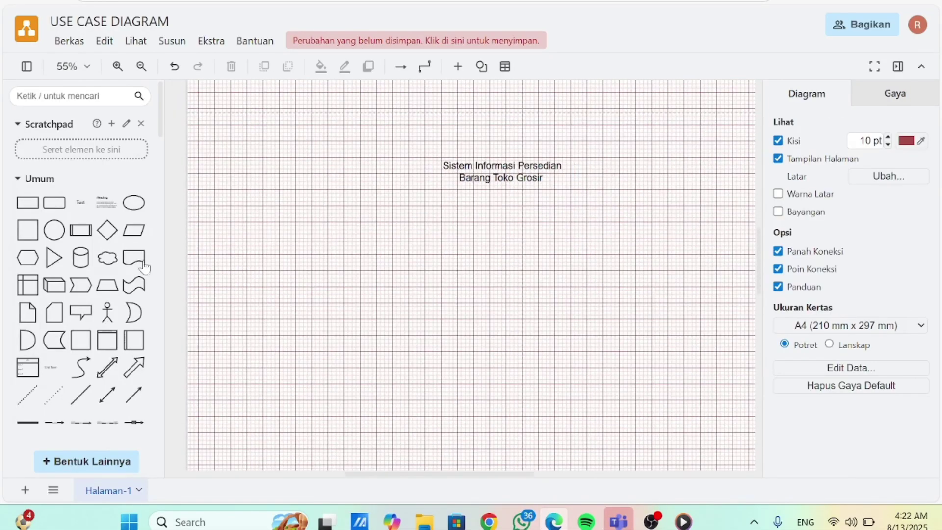
{"action": "scroll", "coordinate": [317, 240], "scroll_direction": "down", "scroll_amount": 1}
{"action": "scroll", "coordinate": [54, 230], "scroll_direction": "down", "scroll_amount": 2}
{"action": "scroll", "coordinate": [54, 229], "scroll_direction": "up", "scroll_amount": 1}
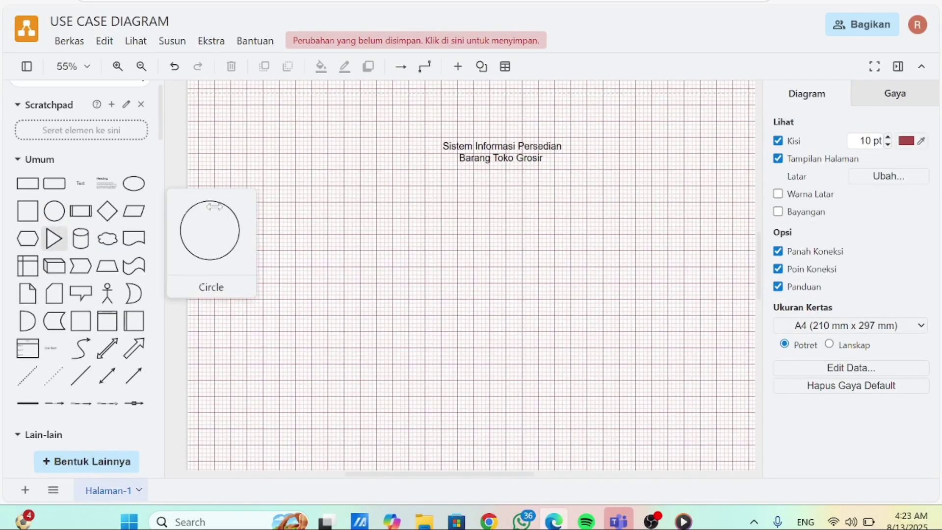
{"action": "left_click", "coordinate": [107, 294]}
{"action": "left_click_drag", "start_coordinate": [459, 280], "coordinate": [275, 280]}
{"action": "left_click", "coordinate": [356, 278]}
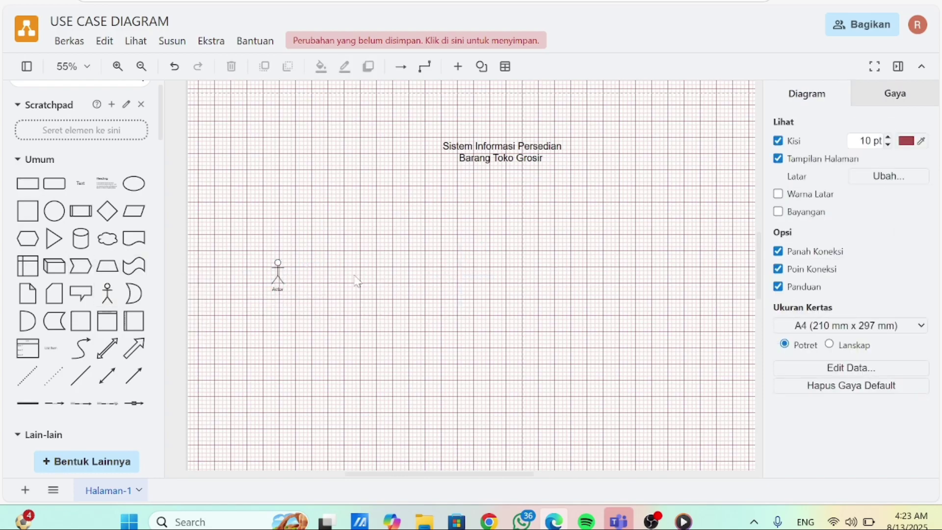
{"action": "double_click", "coordinate": [277, 269]}
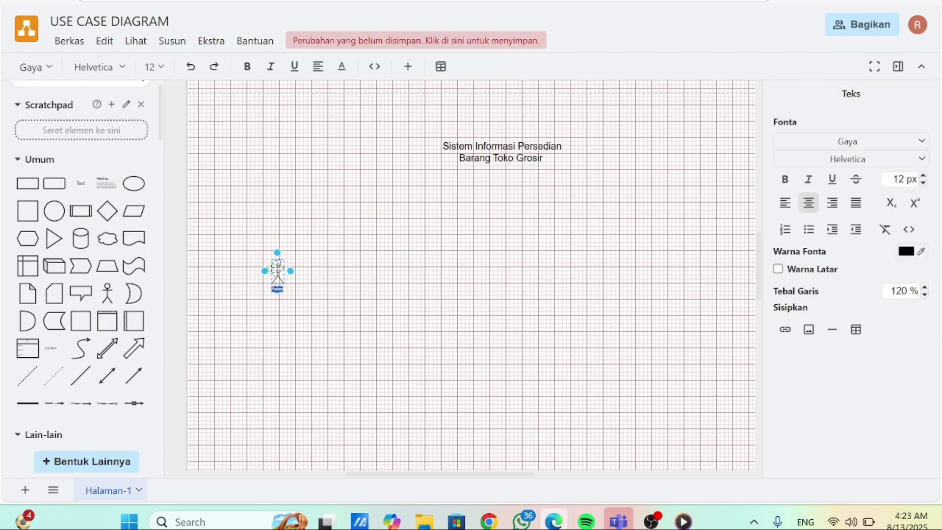
{"action": "left_click", "coordinate": [466, 225]}
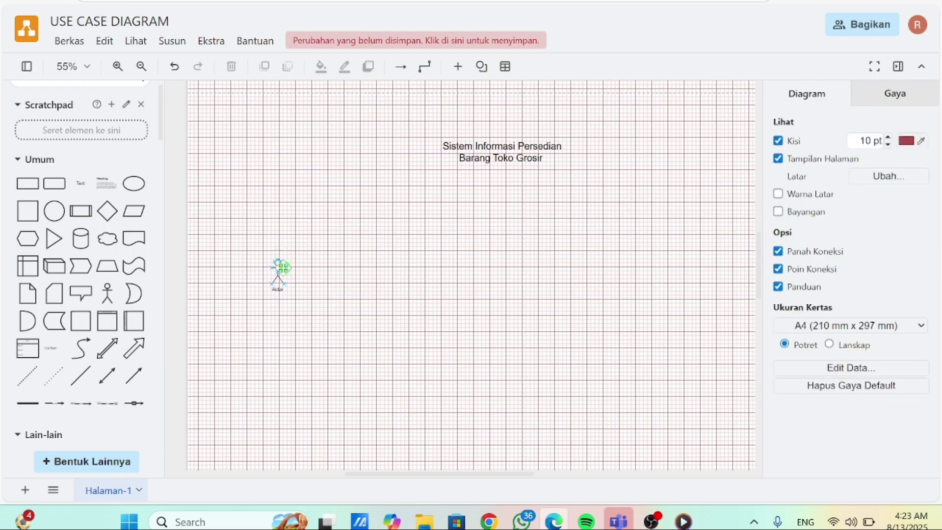
Make the Actor figure slightly taller by extending it upward
{"action": "double_click", "coordinate": [277, 269]}
{"action": "left_click", "coordinate": [375, 271]}
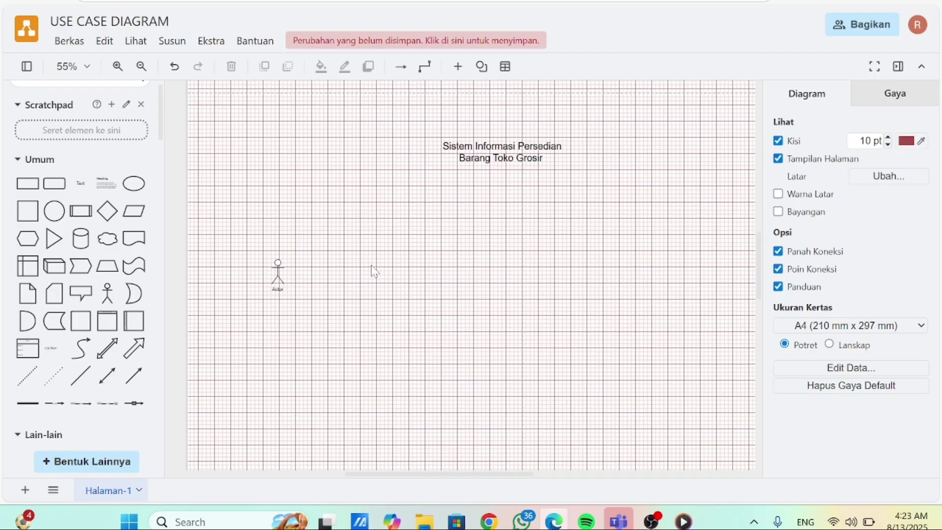
{"action": "left_click", "coordinate": [278, 273]}
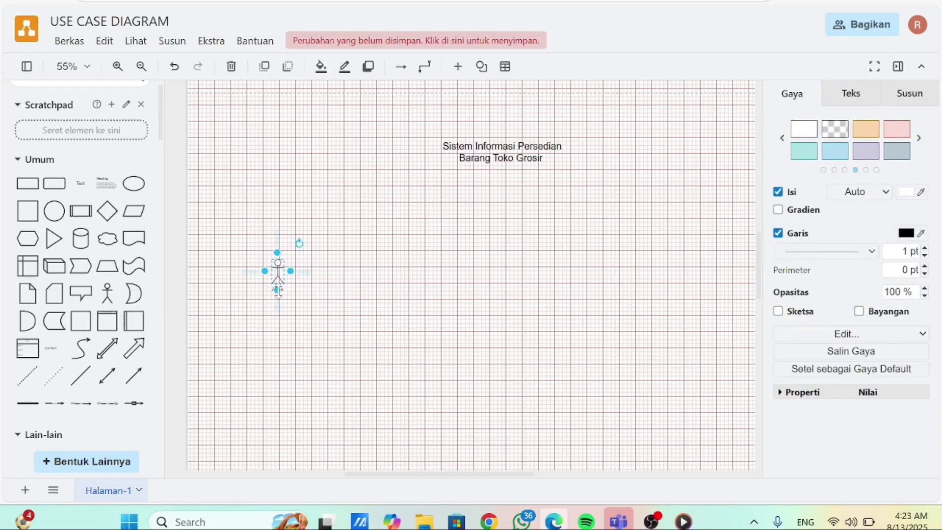
{"action": "left_click", "coordinate": [421, 297]}
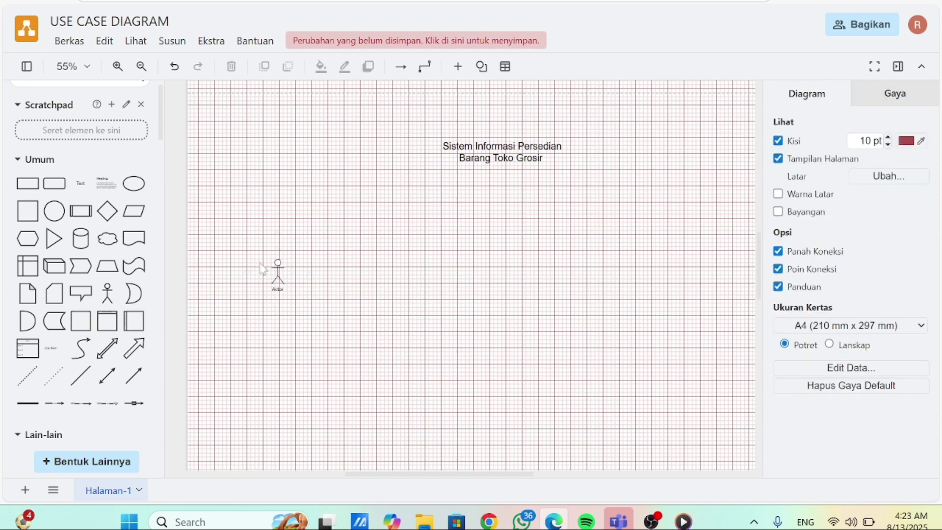
{"action": "left_click", "coordinate": [281, 268]}
{"action": "mouse_move", "coordinate": [270, 260]}
{"action": "left_mouse_down"}
{"action": "mouse_move", "coordinate": [255, 239]}
{"action": "mouse_move", "coordinate": [260, 258]}
{"action": "left_mouse_up"}
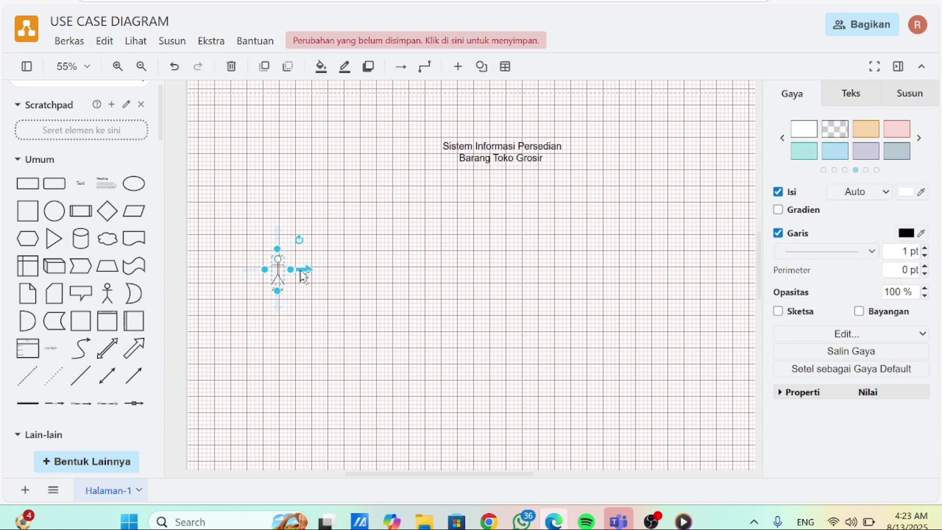
{"action": "mouse_move", "coordinate": [301, 270]}
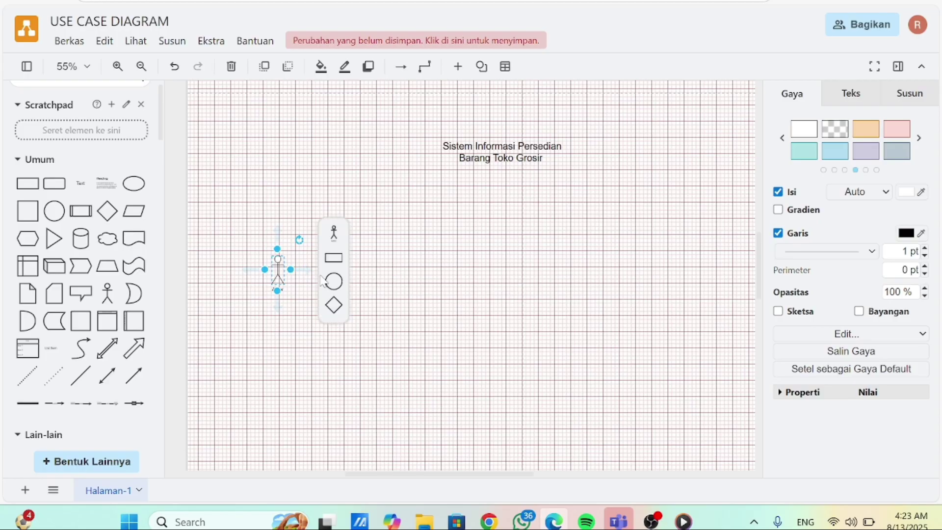
{"action": "left_click", "coordinate": [390, 267]}
Set the line width of the Actor figure to 5 pt
{"action": "scroll", "coordinate": [275, 267], "scroll_direction": "up", "scroll_amount": 3}
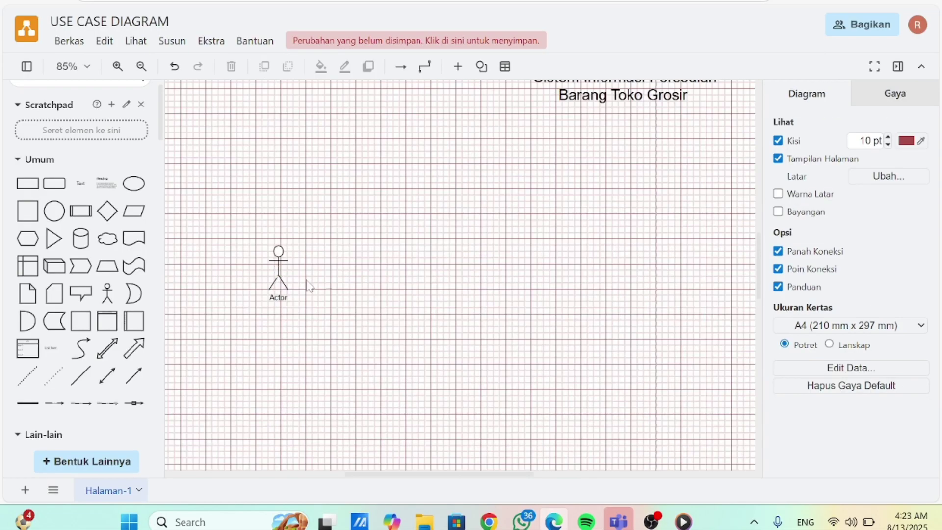
{"action": "left_click", "coordinate": [283, 278]}
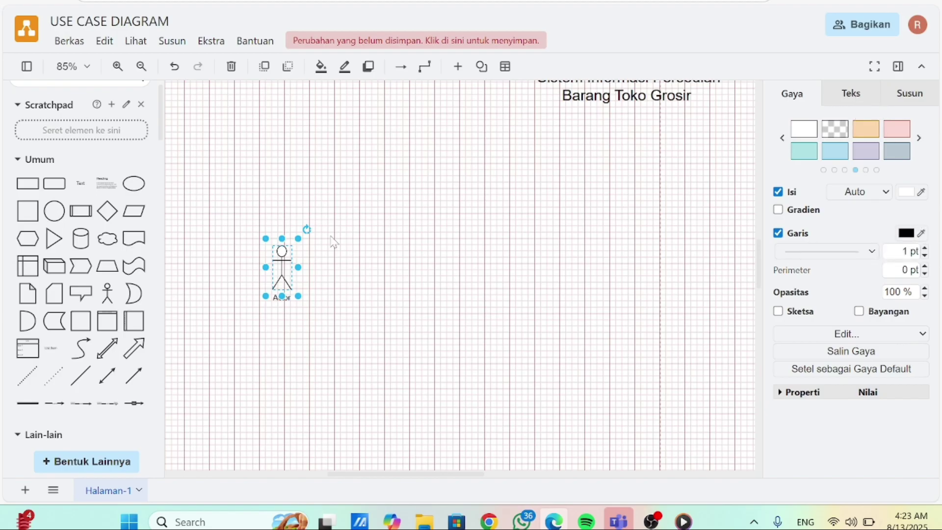
{"action": "left_click", "coordinate": [925, 249]}
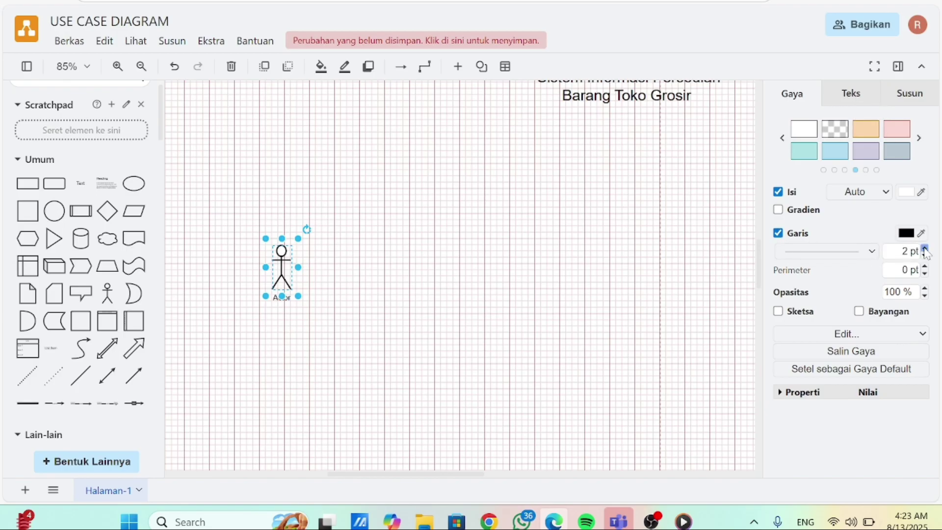
{"action": "left_click", "coordinate": [925, 248]}
{"action": "left_click", "coordinate": [925, 248]}
{"action": "left_click", "coordinate": [925, 248]}
{"action": "left_click", "coordinate": [925, 248]}
{"action": "left_click", "coordinate": [925, 248]}
{"action": "left_click", "coordinate": [924, 249]}
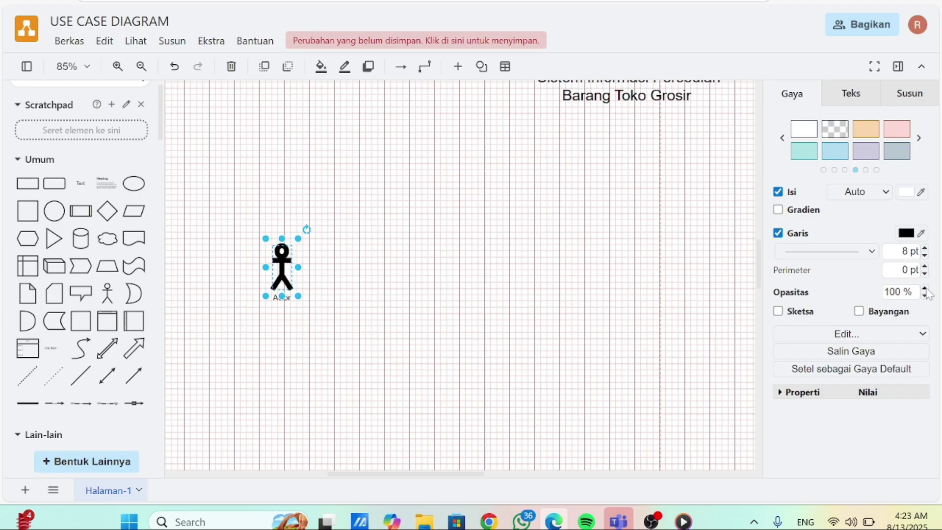
{"action": "left_click", "coordinate": [926, 255]}
{"action": "left_click", "coordinate": [925, 256]}
{"action": "left_click", "coordinate": [925, 256]}
{"action": "left_click", "coordinate": [926, 256]}
{"action": "left_click", "coordinate": [925, 256]}
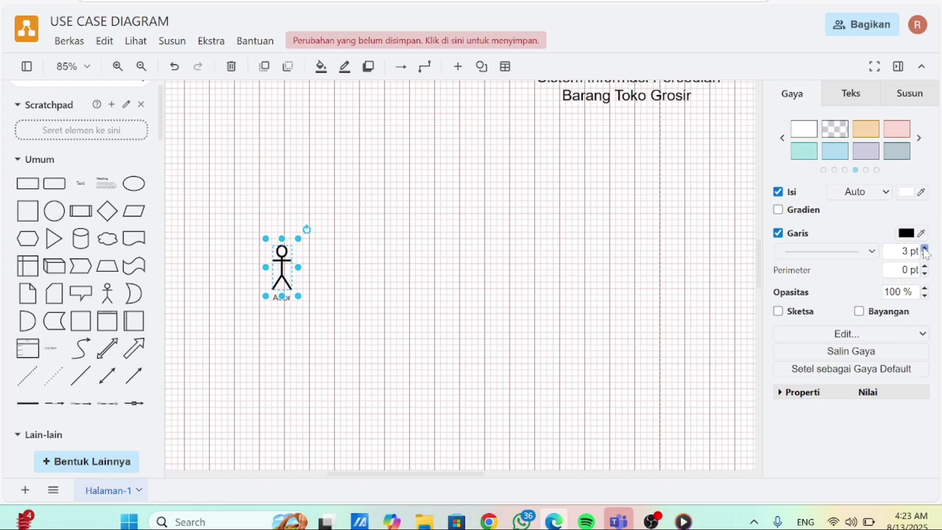
{"action": "left_click", "coordinate": [924, 248]}
{"action": "left_click", "coordinate": [924, 248]}
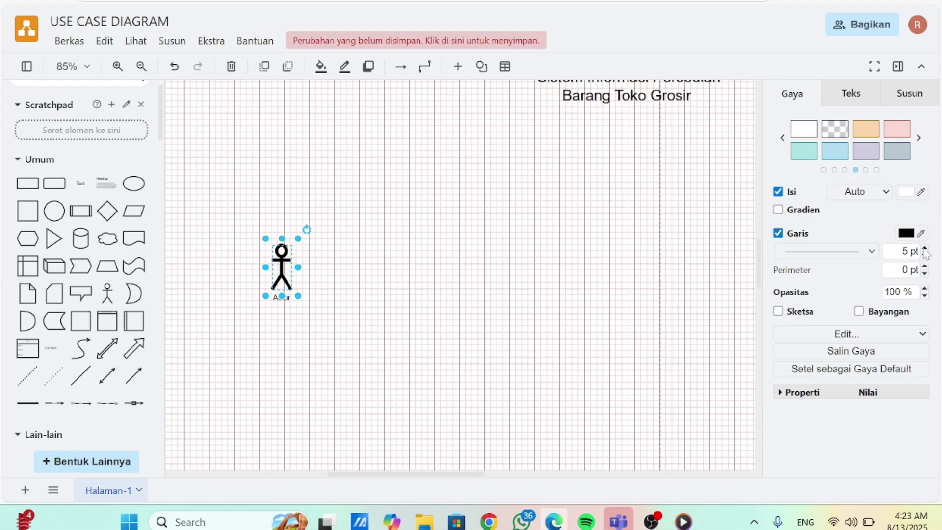
{"action": "left_click", "coordinate": [606, 309]}
Replace the Actor figure's label with "Karyawan Bag Gudang"
{"action": "scroll", "coordinate": [381, 289], "scroll_direction": "down", "scroll_amount": 1}
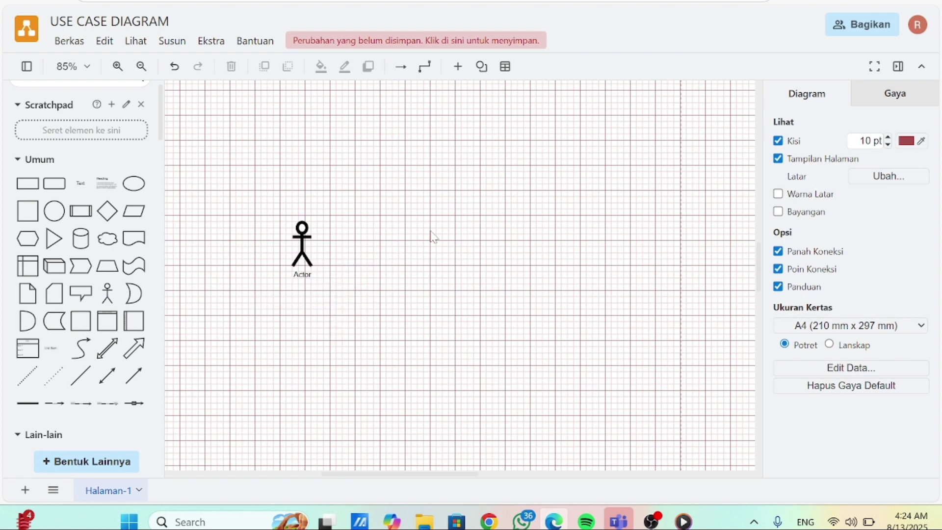
{"action": "left_click", "coordinate": [304, 255]}
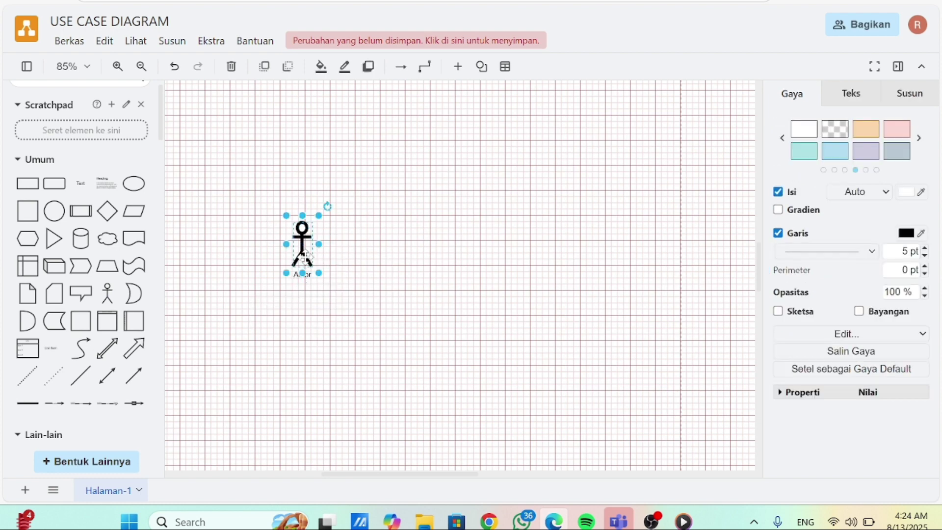
{"action": "double_click", "coordinate": [304, 255]}
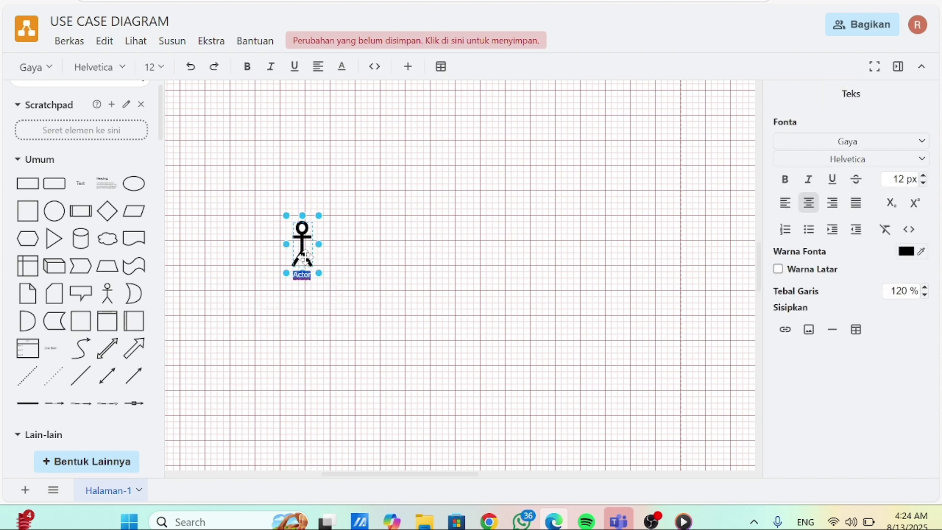
{"action": "key", "text": "BackSpace"}
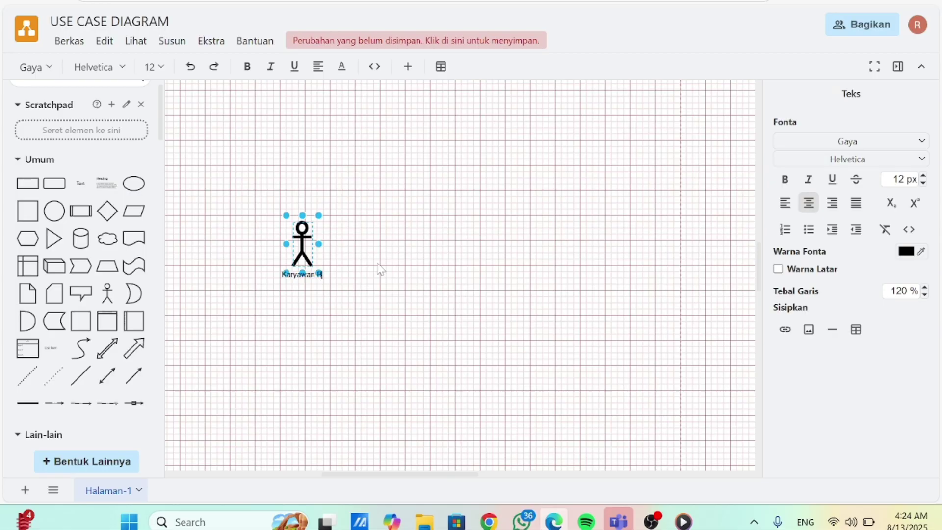
{"action": "type", "text": "g Gudang"}
{"action": "left_click", "coordinate": [410, 263]}
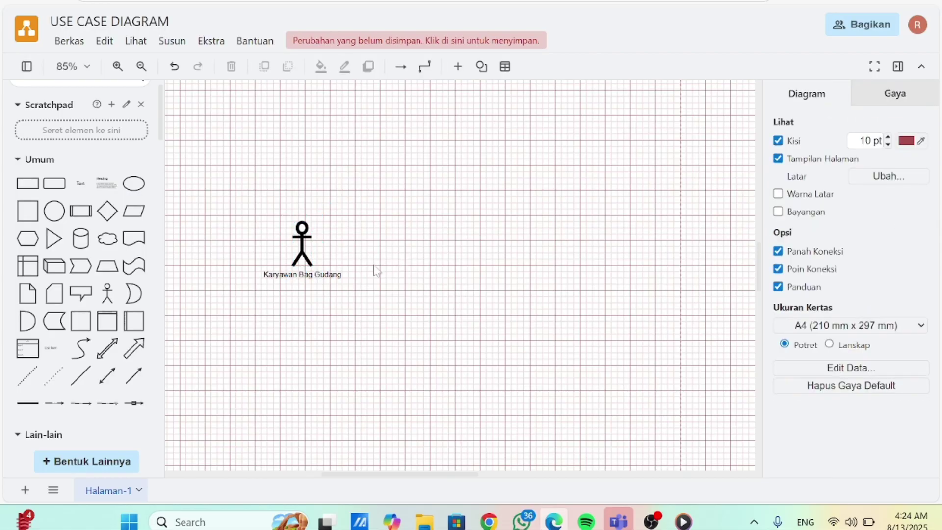
Set the font size of the "Karyawan Bag Gudang" label to 17 px
{"action": "double_click", "coordinate": [328, 276]}
{"action": "left_click", "coordinate": [464, 265]}
{"action": "double_click", "coordinate": [326, 272]}
{"action": "double_click", "coordinate": [304, 259]}
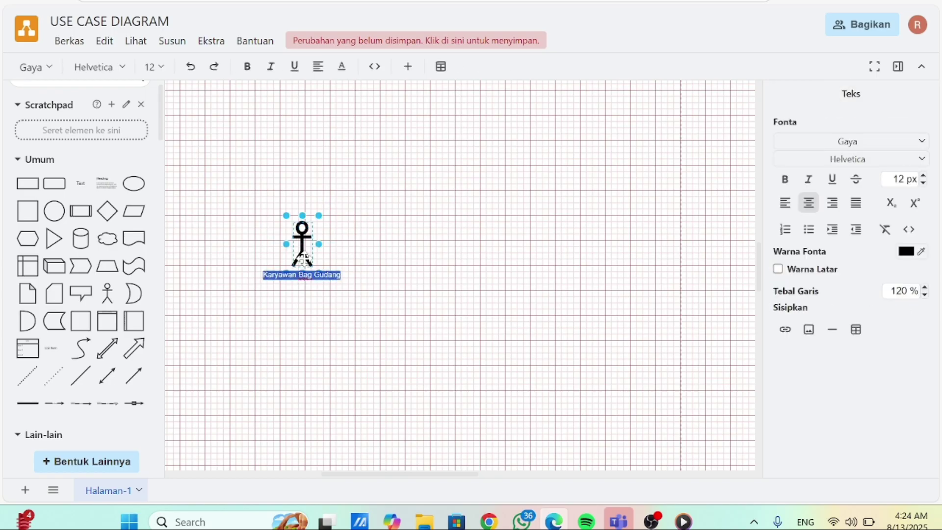
{"action": "left_click", "coordinate": [924, 175]}
{"action": "left_click", "coordinate": [924, 175]}
{"action": "left_click", "coordinate": [924, 175]}
{"action": "left_click", "coordinate": [924, 176]}
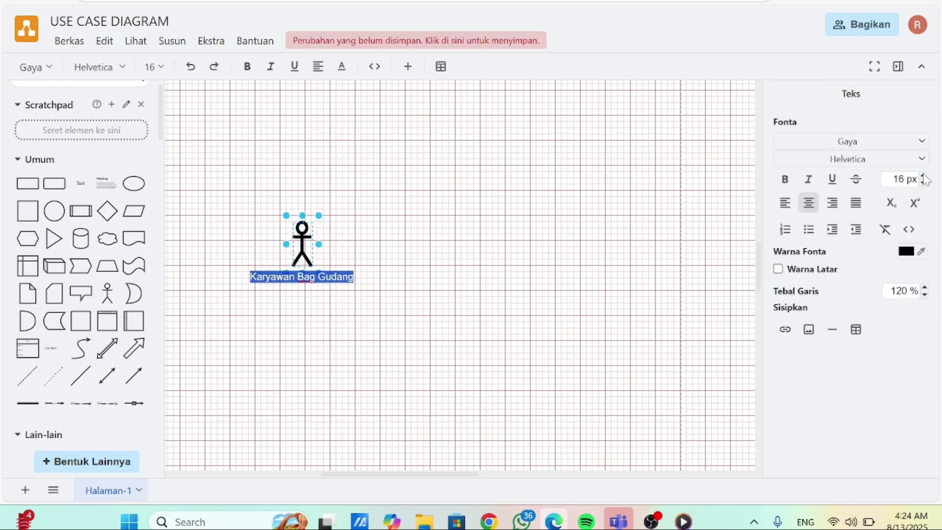
{"action": "left_click", "coordinate": [924, 176]}
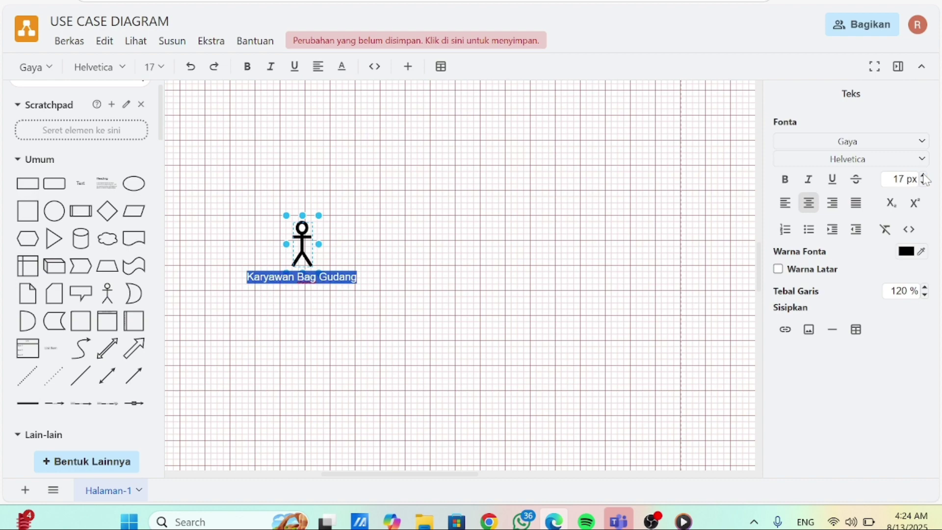
{"action": "left_click", "coordinate": [924, 175]}
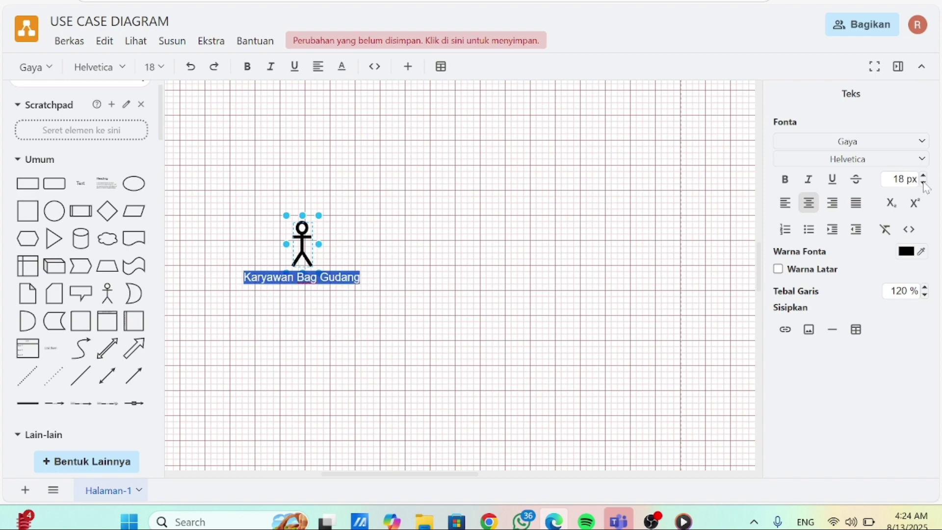
{"action": "left_click", "coordinate": [924, 183]}
{"action": "left_click", "coordinate": [608, 254]}
Add an ellipse to the right of the "Karyawan Bag Gudang" actor, widen it and shift it slightly upward
{"action": "scroll", "coordinate": [431, 288], "scroll_direction": "down", "scroll_amount": 1}
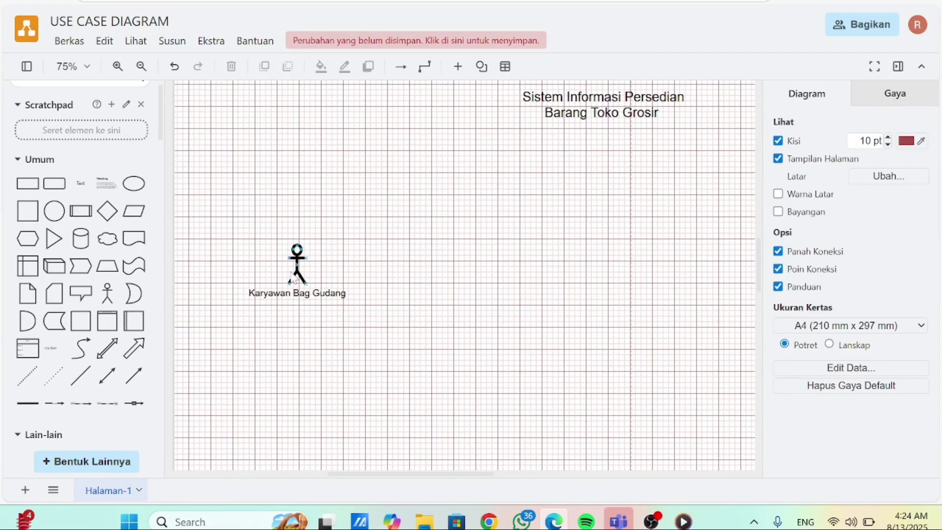
{"action": "left_click", "coordinate": [140, 195]}
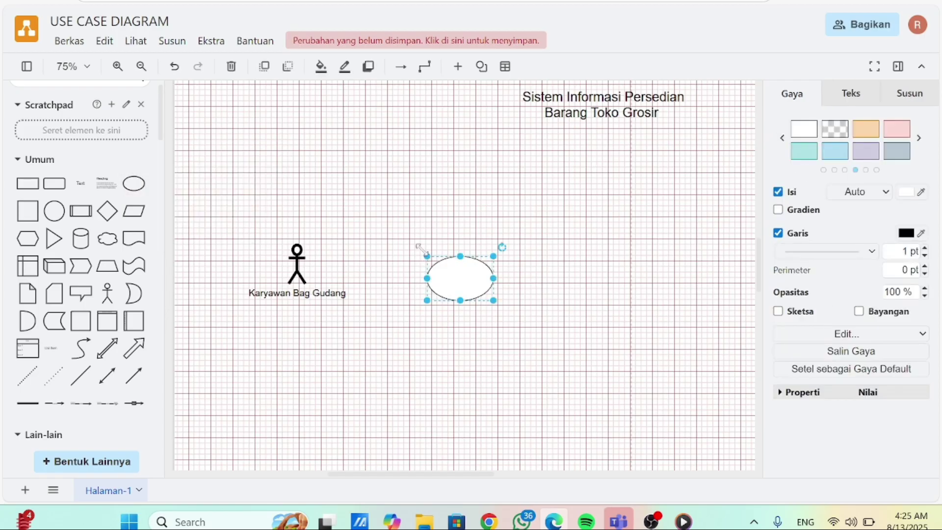
{"action": "left_click_drag", "start_coordinate": [459, 272], "coordinate": [507, 241]}
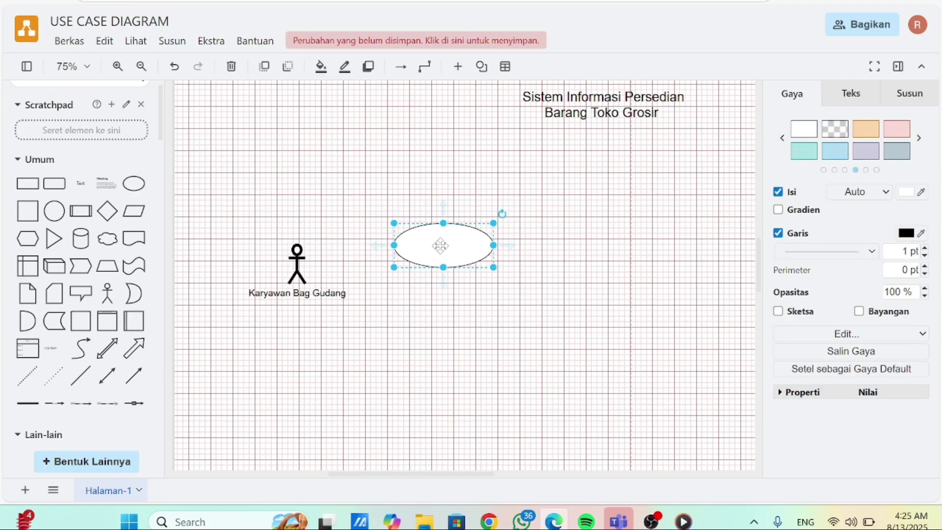
{"action": "left_click", "coordinate": [619, 263]}
Label the new ellipse "Login"
{"action": "left_click", "coordinate": [444, 244]}
{"action": "left_click", "coordinate": [434, 250]}
{"action": "double_click", "coordinate": [433, 250]}
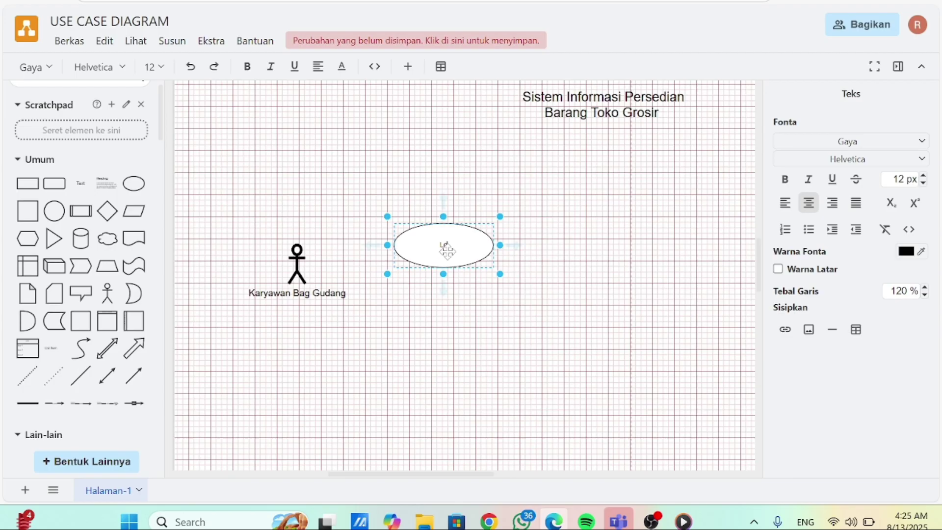
{"action": "left_click", "coordinate": [603, 245]}
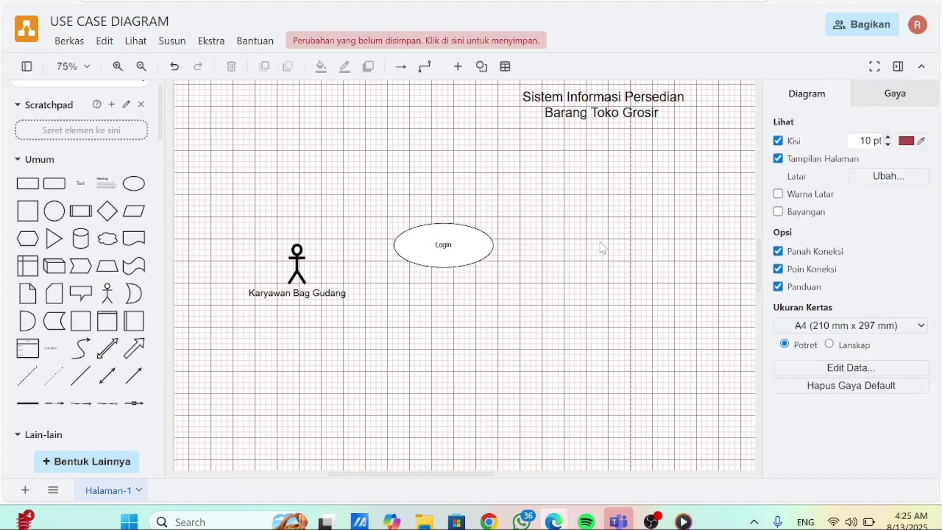
Set the font size of the "Login" text in the ellipse to 22 px
{"action": "double_click", "coordinate": [444, 244]}
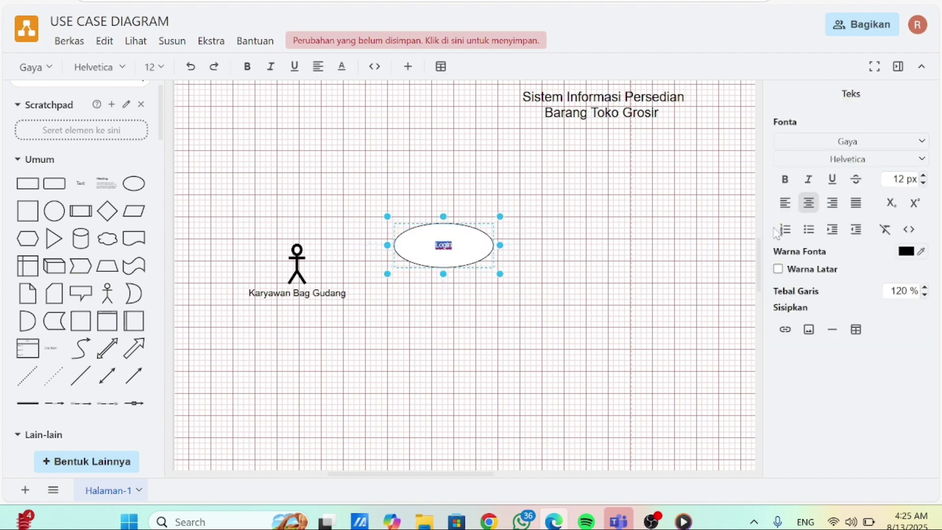
{"action": "left_click", "coordinate": [924, 176]}
{"action": "left_click", "coordinate": [923, 175]}
{"action": "left_click", "coordinate": [924, 175]}
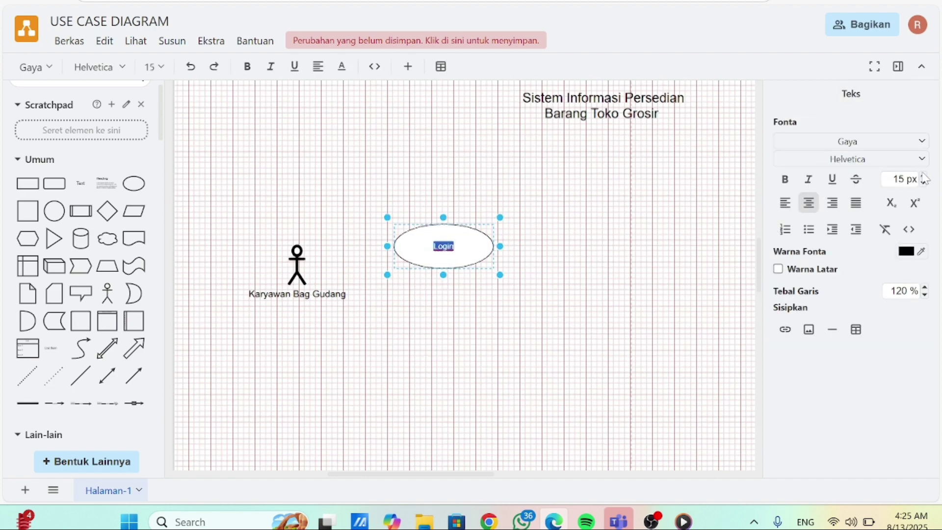
{"action": "left_click", "coordinate": [924, 175]}
{"action": "left_click", "coordinate": [924, 175]}
{"action": "left_click", "coordinate": [924, 175]}
{"action": "left_click", "coordinate": [924, 176]}
{"action": "left_click", "coordinate": [923, 176]}
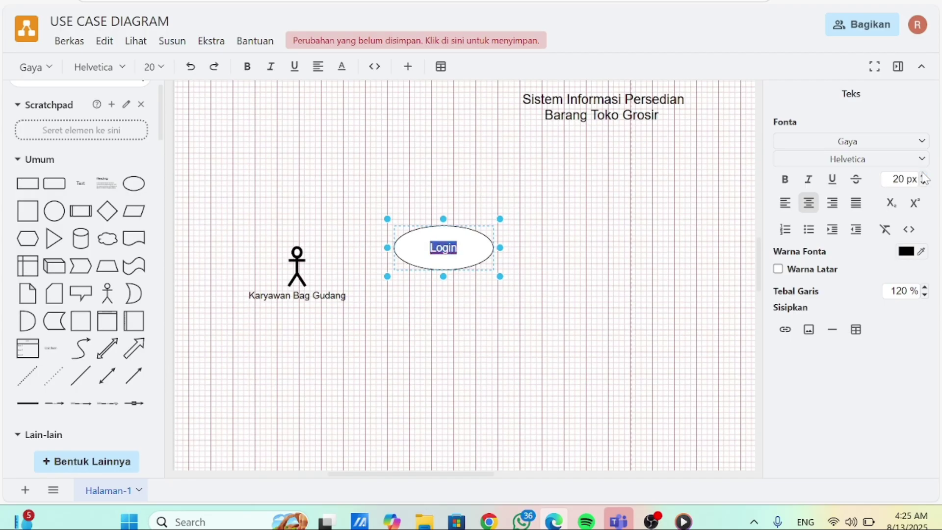
{"action": "left_click", "coordinate": [923, 175]}
{"action": "left_click", "coordinate": [924, 175]}
{"action": "key", "text": "Escape"}
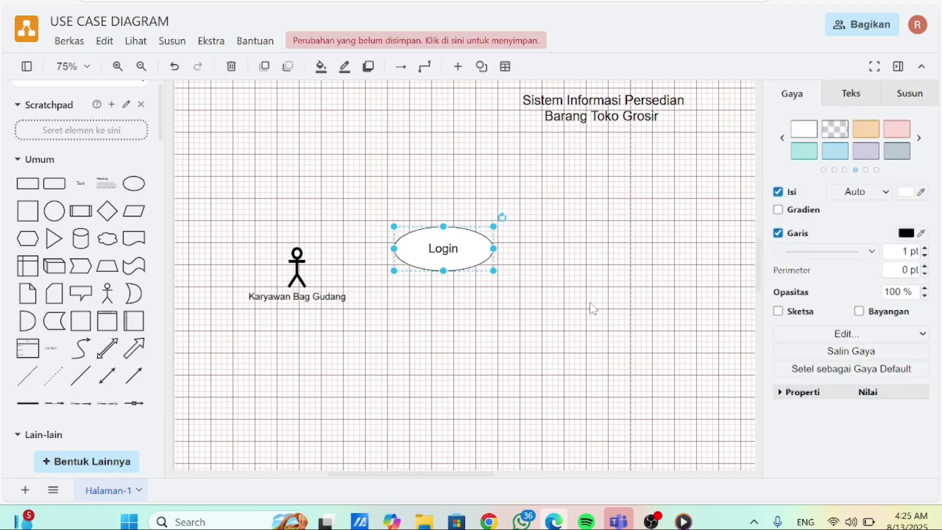
{"action": "left_click", "coordinate": [593, 308]}
Make the "Login" text in the ellipse bold
{"action": "left_click", "coordinate": [472, 248]}
{"action": "double_click", "coordinate": [447, 248]}
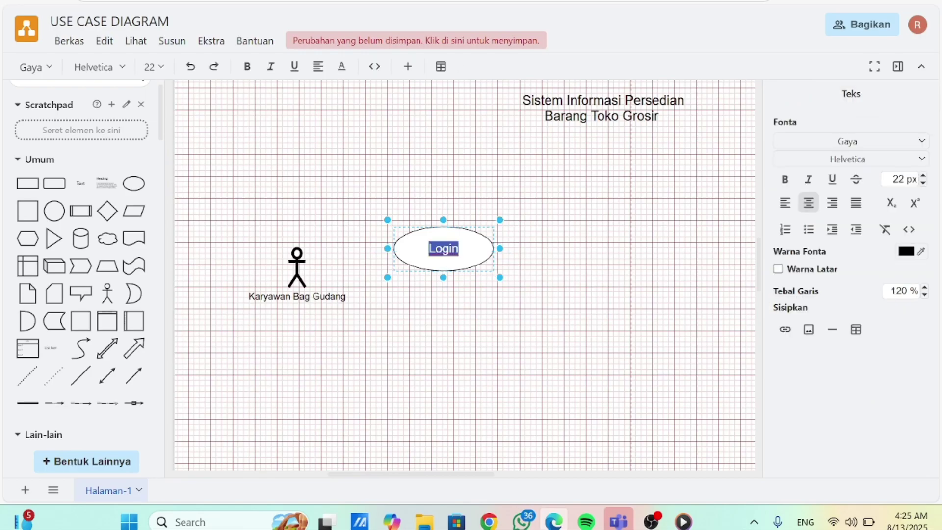
{"action": "left_click", "coordinate": [785, 179]}
{"action": "left_click", "coordinate": [569, 260]}
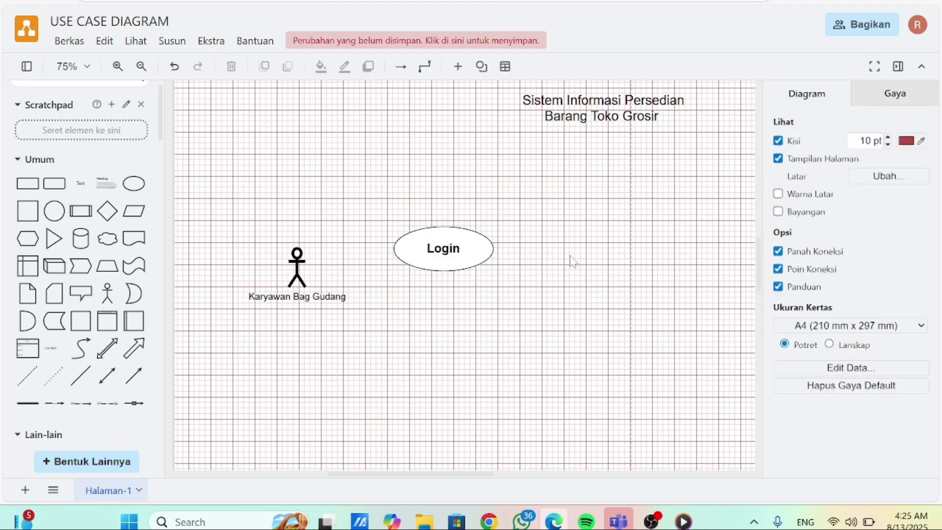
Duplicate the "Login" use case ellipse
{"action": "left_click", "coordinate": [481, 255]}
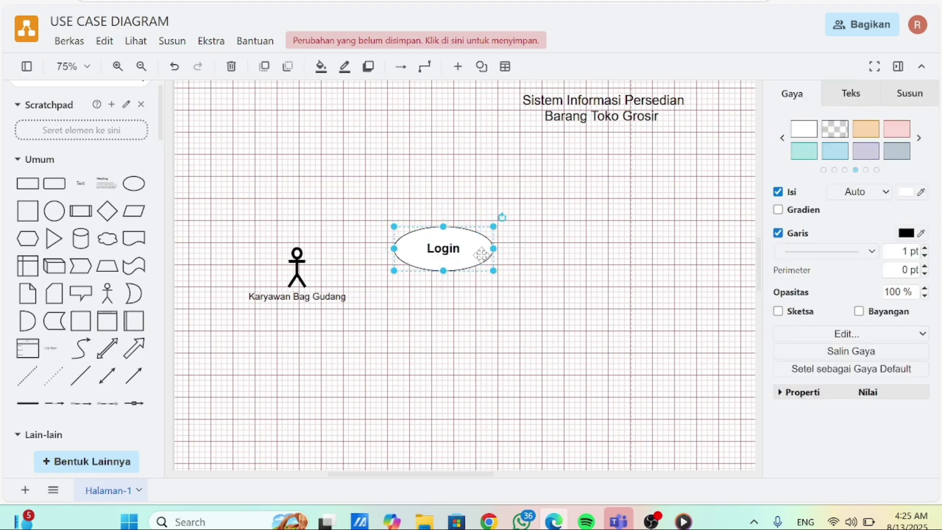
{"action": "left_click", "coordinate": [448, 311]}
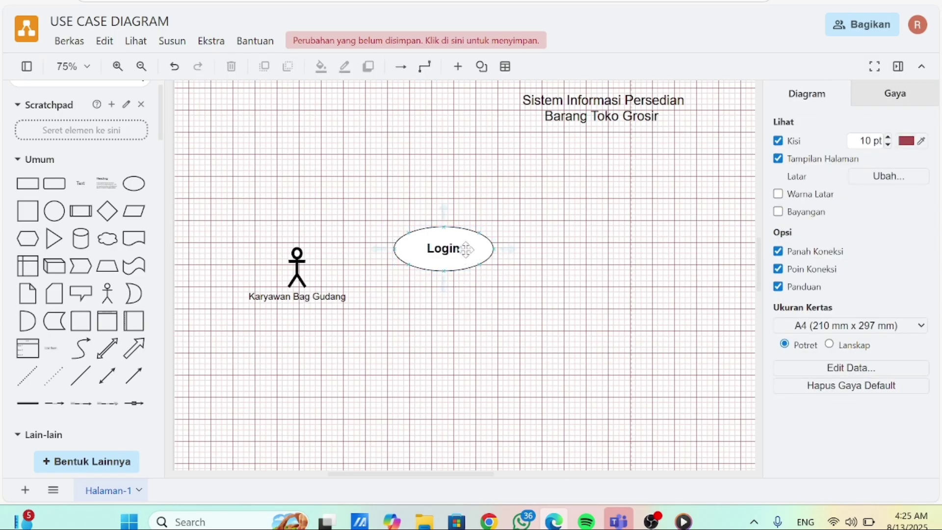
{"action": "left_click", "coordinate": [466, 249]}
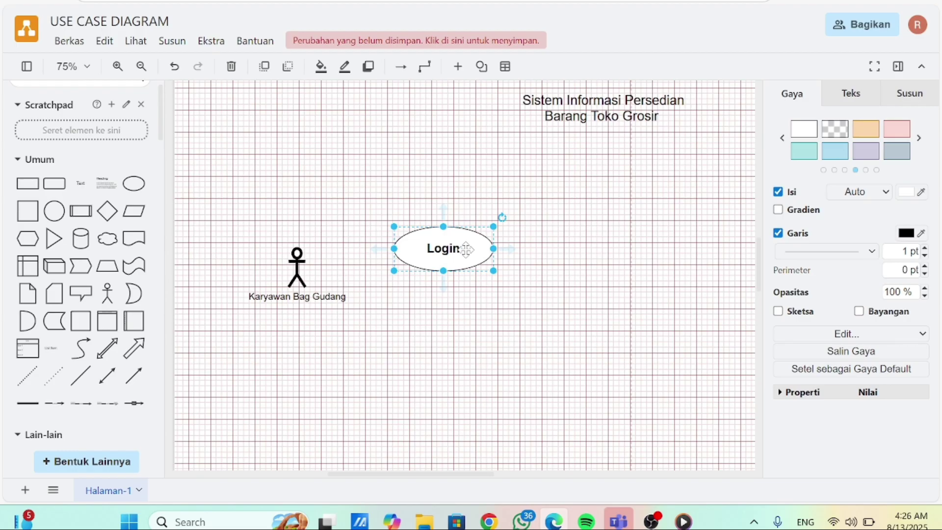
{"action": "key", "text": "ctrl+d"}
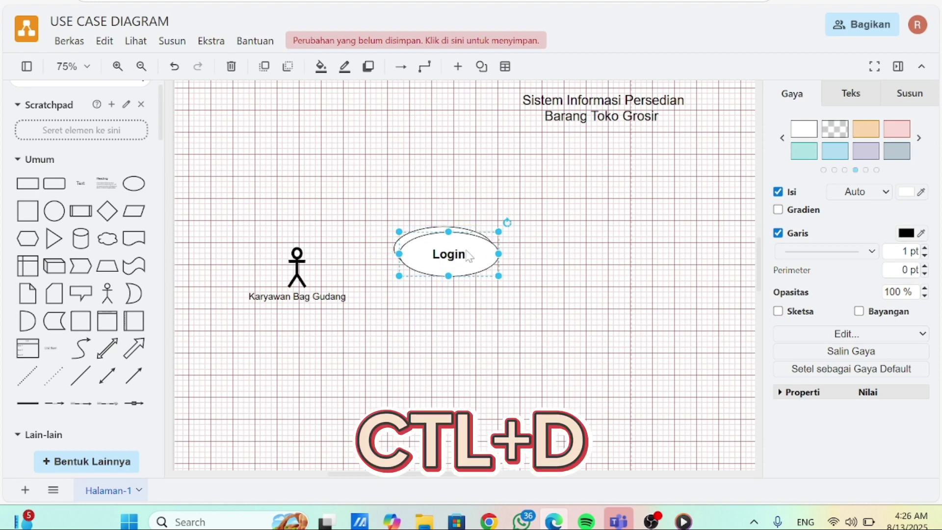
Place the duplicated ellipse directly below "Login", relabel it "Olah Data Barang" and widen it slightly
{"action": "left_click_drag", "start_coordinate": [468, 255], "coordinate": [454, 311]}
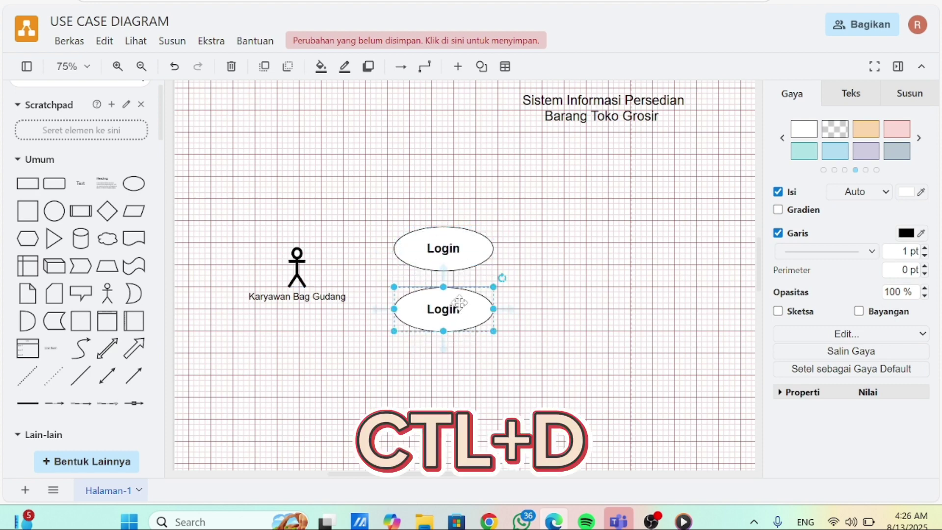
{"action": "double_click", "coordinate": [454, 311]}
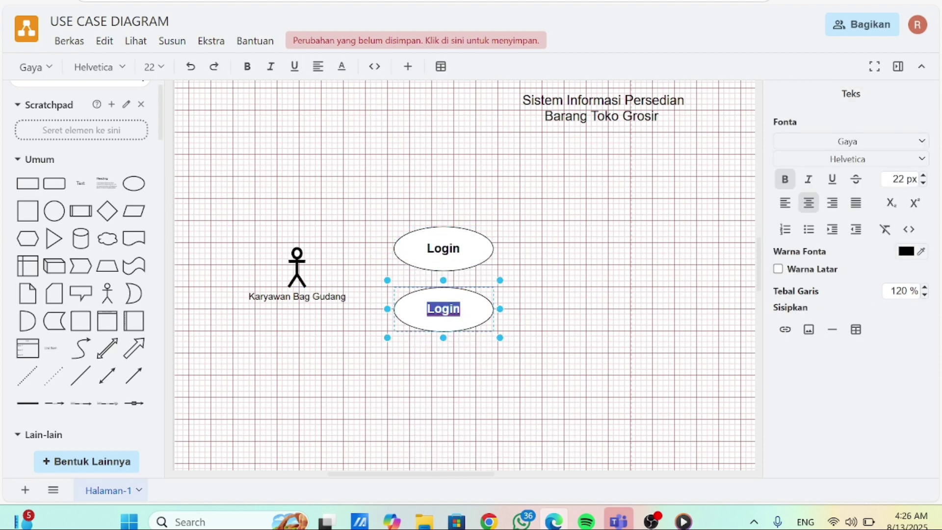
{"action": "type", "text": "Ola"}
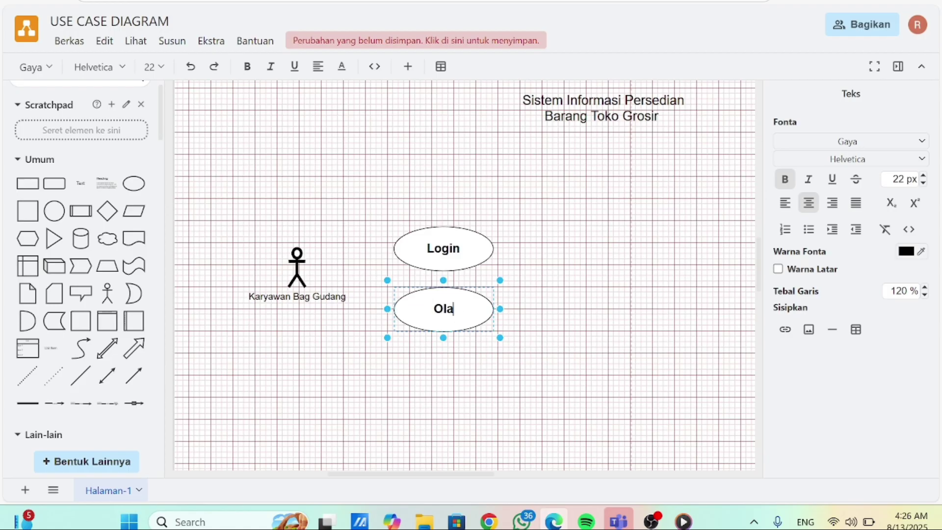
{"action": "type", "text": "h Data Barang"}
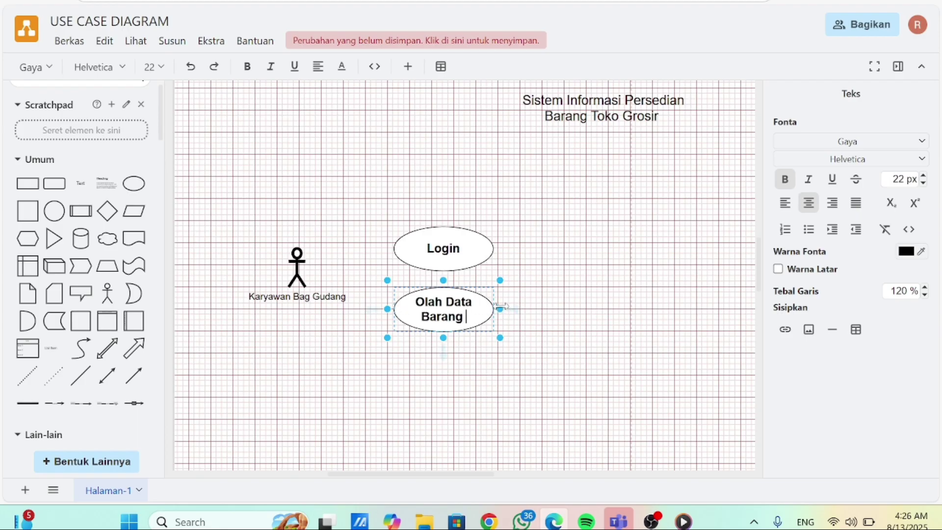
{"action": "mouse_move", "coordinate": [500, 309]}
{"action": "left_mouse_down"}
{"action": "mouse_move", "coordinate": [517, 309]}
{"action": "mouse_move", "coordinate": [507, 310]}
{"action": "left_mouse_up"}
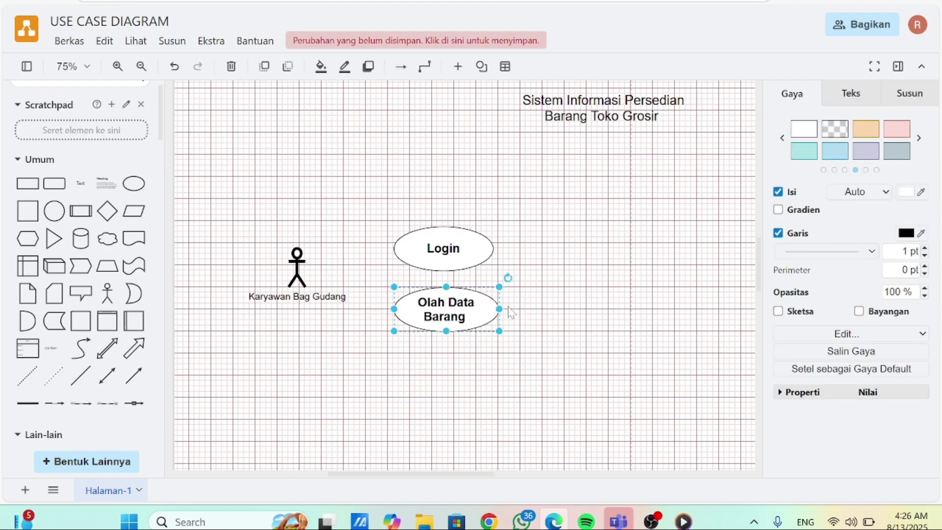
{"action": "left_click", "coordinate": [563, 308]}
Duplicate the "Olah Data Barang" ellipse below the original and relabel the copy "Olah Data Pembelian"
{"action": "scroll", "coordinate": [540, 294], "scroll_direction": "down", "scroll_amount": 2}
{"action": "left_click", "coordinate": [456, 267]}
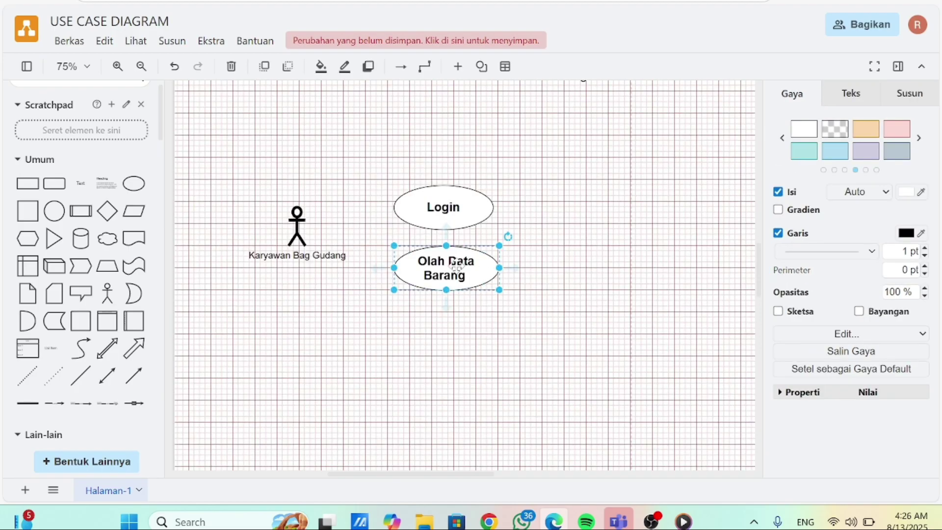
{"action": "left_click_drag", "start_coordinate": [456, 267], "coordinate": [444, 338], "text": "ctrl"}
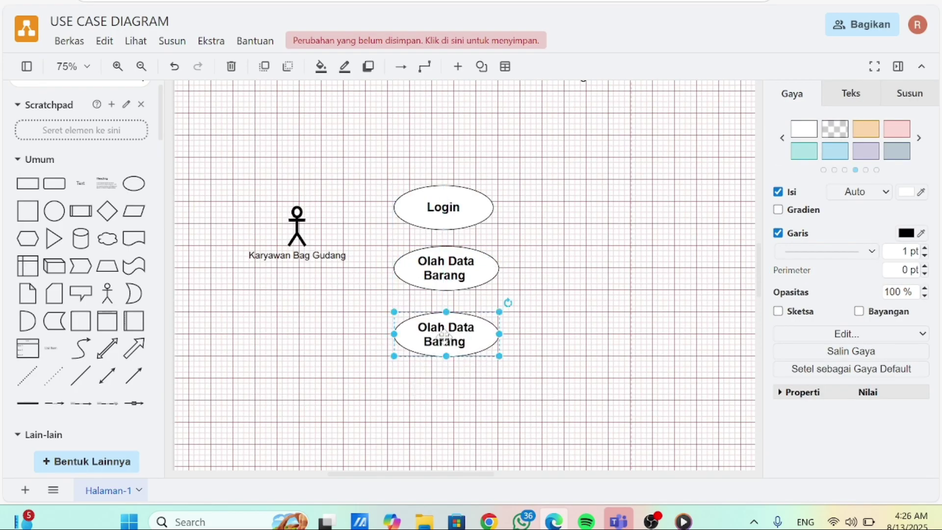
{"action": "double_click", "coordinate": [444, 336]}
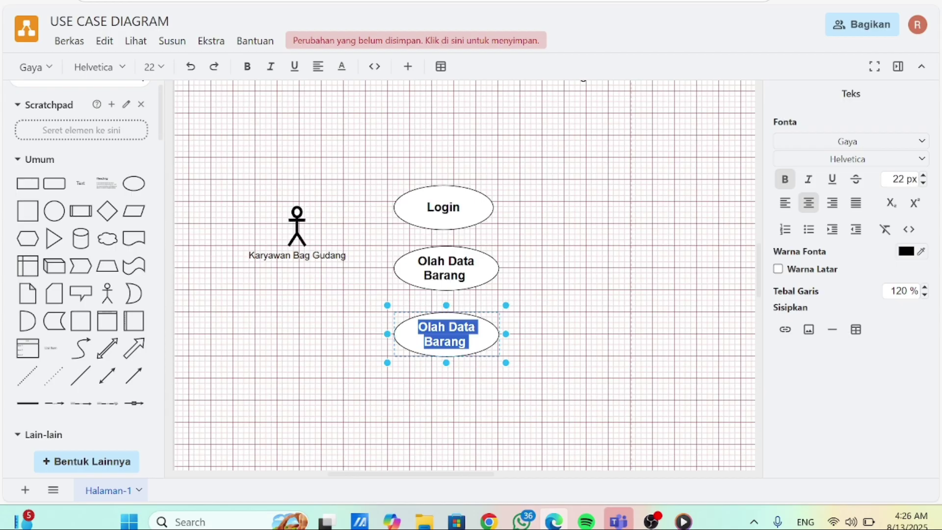
{"action": "key", "text": "Right"}
{"action": "key", "text": "BackSpace"}
{"action": "key", "text": "BackSpace"}
{"action": "key", "text": "BackSpace"}
{"action": "key", "text": "BackSpace"}
{"action": "key", "text": "BackSpace"}
{"action": "key", "text": "BackSpace"}
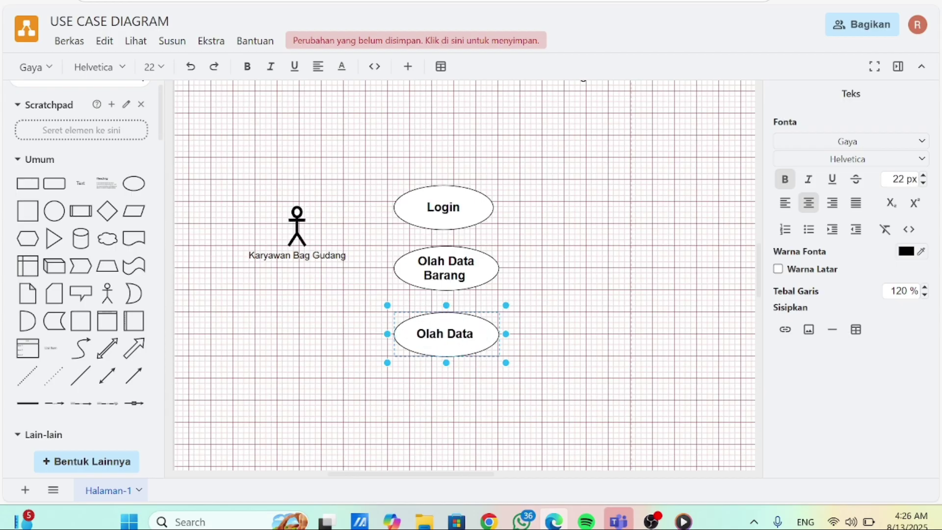
{"action": "type", "text": "Pe"}
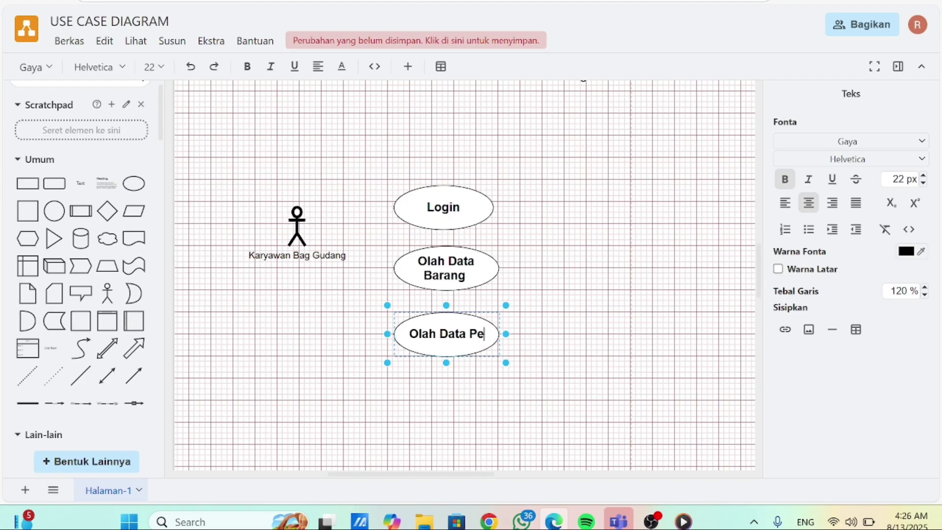
{"action": "type", "text": "mbelian"}
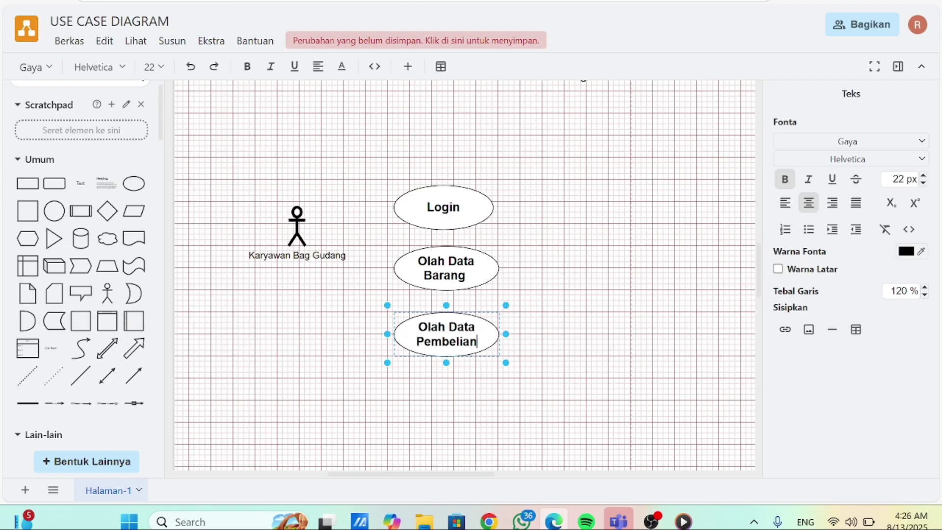
{"action": "left_click", "coordinate": [580, 328]}
Duplicate the "Olah Data Pembelian" ellipse below the original and relabel the copy "Olah Data Penerimaan Barang"
{"action": "scroll", "coordinate": [580, 328], "scroll_direction": "down", "scroll_amount": 1}
{"action": "left_click", "coordinate": [432, 263]}
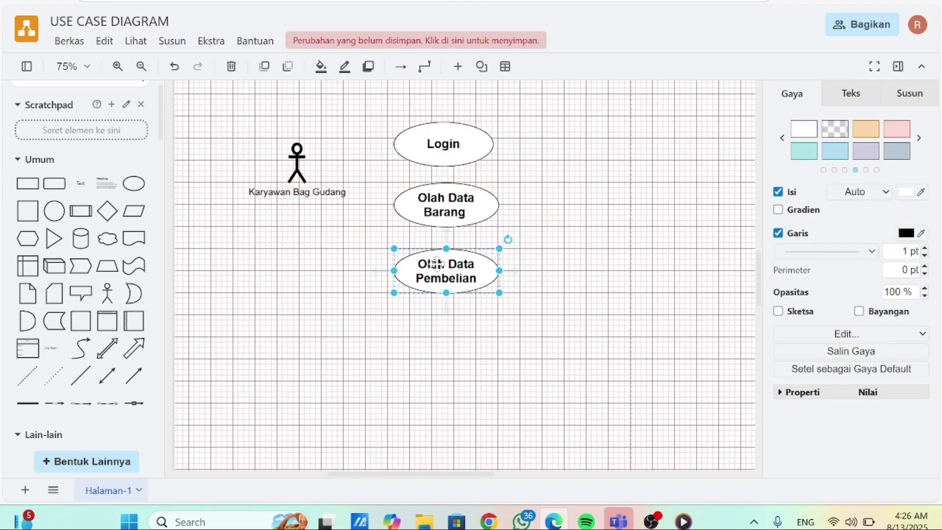
{"action": "left_click_drag", "start_coordinate": [450, 280], "coordinate": [448, 320]}
{"action": "double_click", "coordinate": [448, 320]}
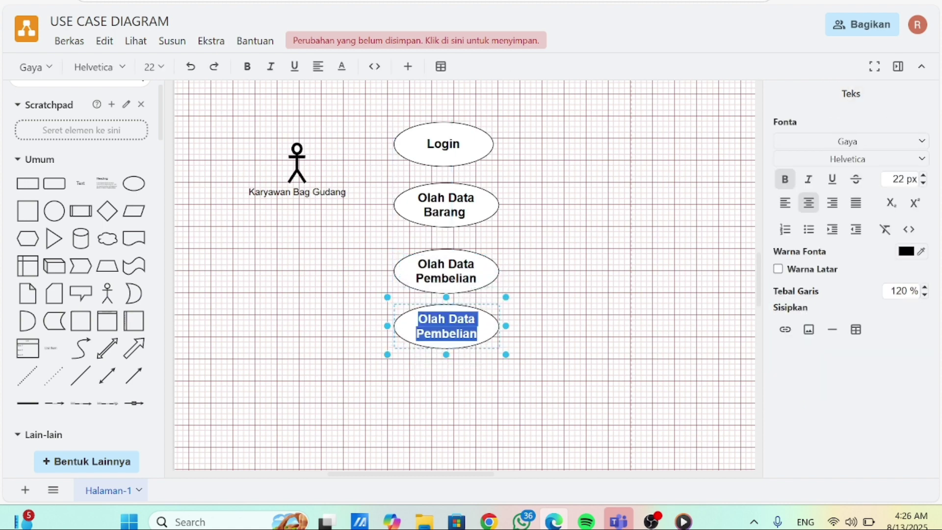
{"action": "type", "text": "Olah Data"}
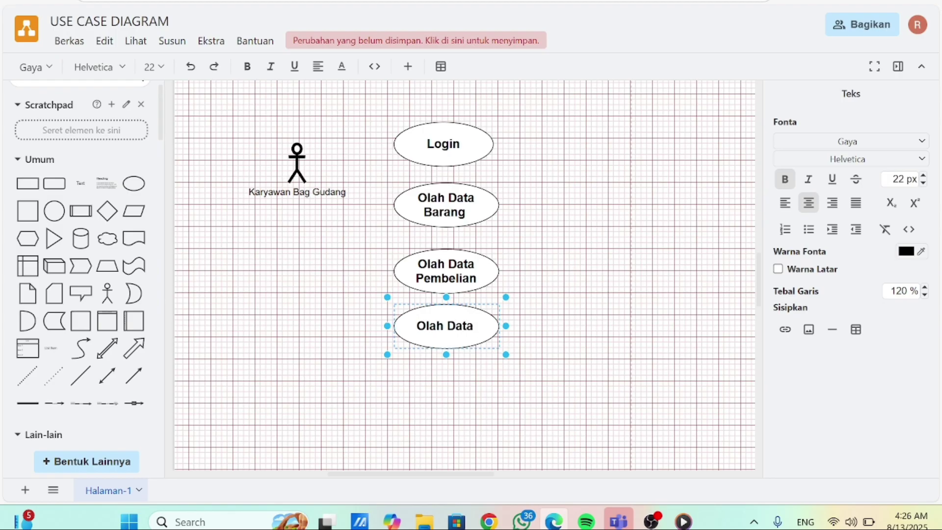
{"action": "type", "text": " Pene"}
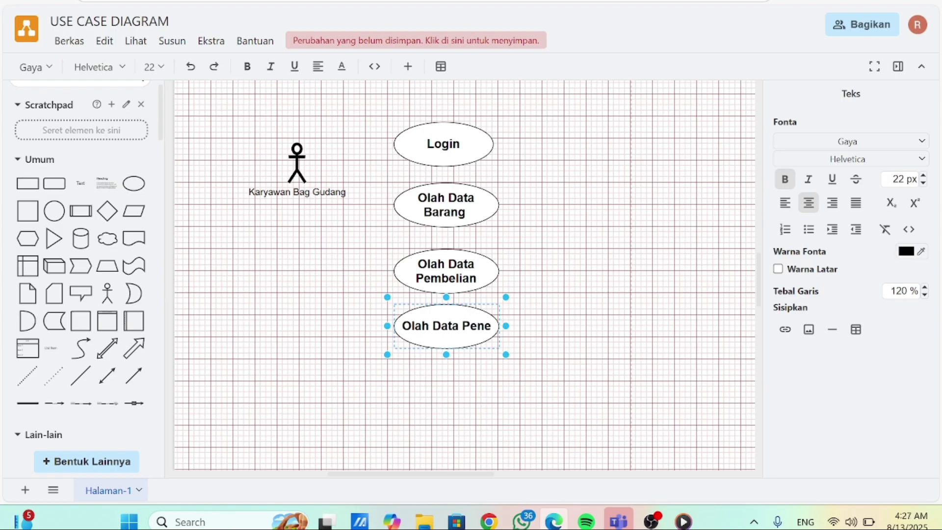
{"action": "type", "text": "rimaan"}
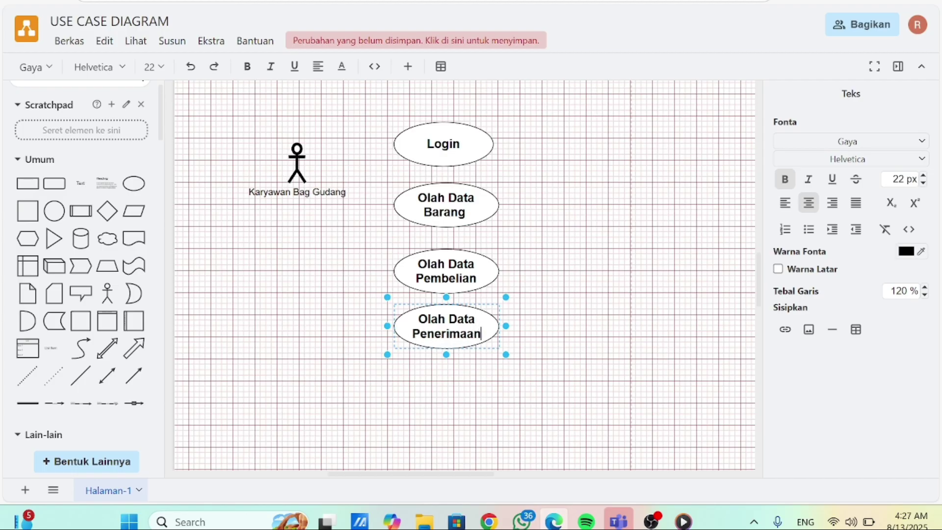
{"action": "type", "text": " Bran"}
{"action": "key", "text": "BackSpace"}
{"action": "key", "text": "BackSpace"}
{"action": "key", "text": "BackSpace"}
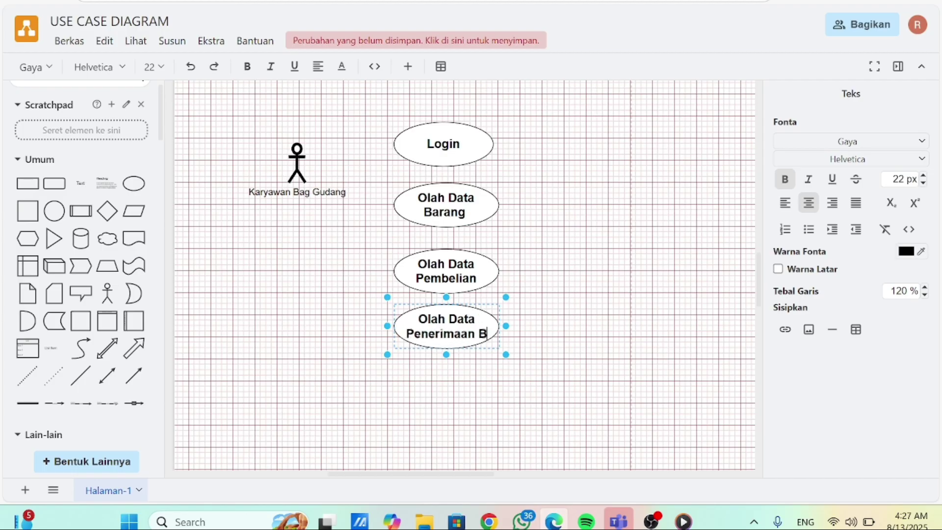
{"action": "type", "text": "arang"}
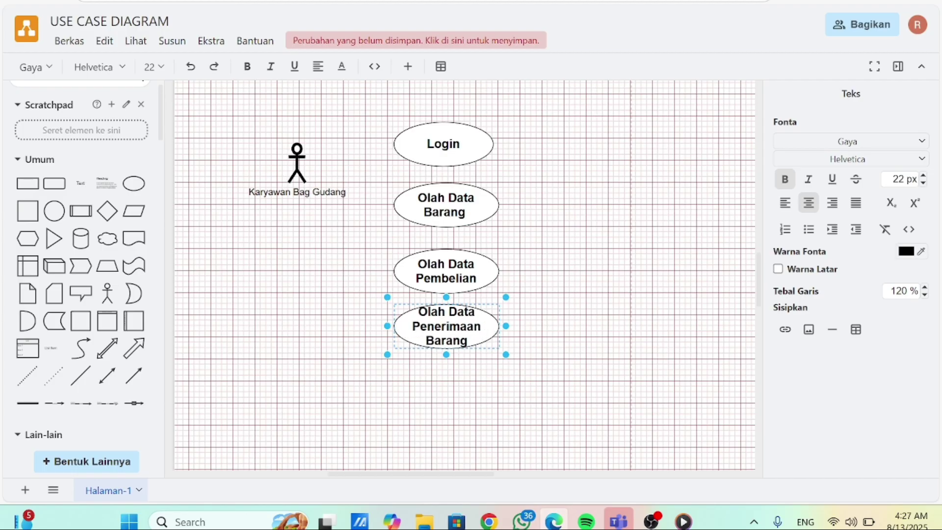
Enlarge the "Olah Data Penerimaan Barang" ellipse so its label fits on two lines, and center it under the ellipses above
{"action": "left_click_drag", "start_coordinate": [506, 325], "coordinate": [528, 325]}
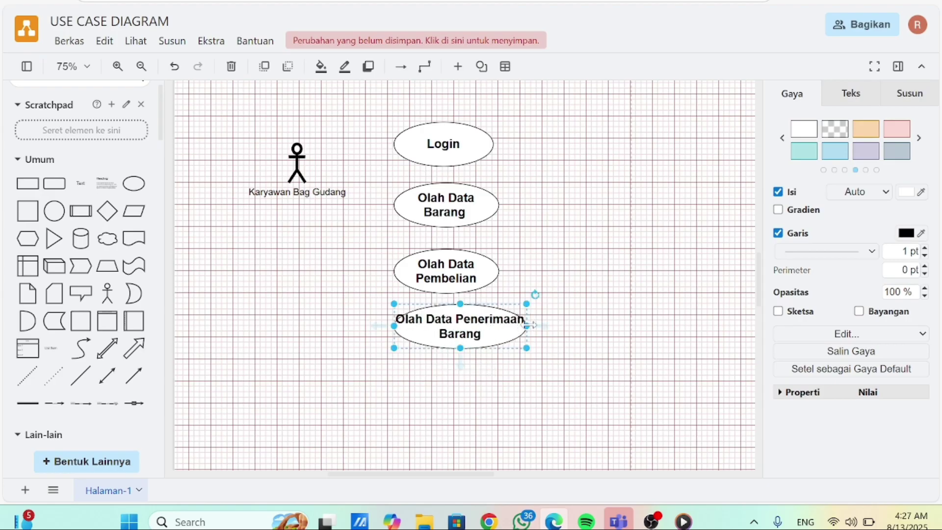
{"action": "left_click_drag", "start_coordinate": [529, 325], "coordinate": [555, 325]}
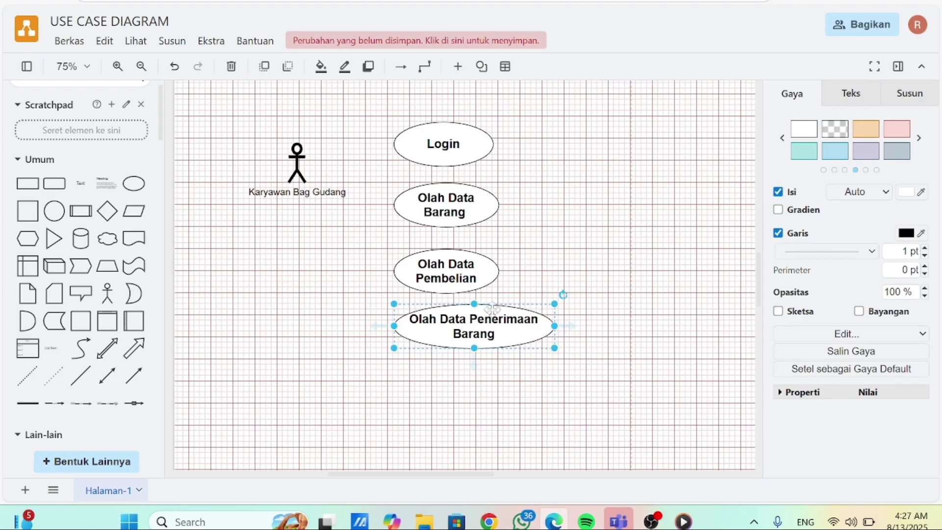
{"action": "left_click_drag", "start_coordinate": [474, 304], "coordinate": [445, 338]}
{"action": "left_click", "coordinate": [587, 327]}
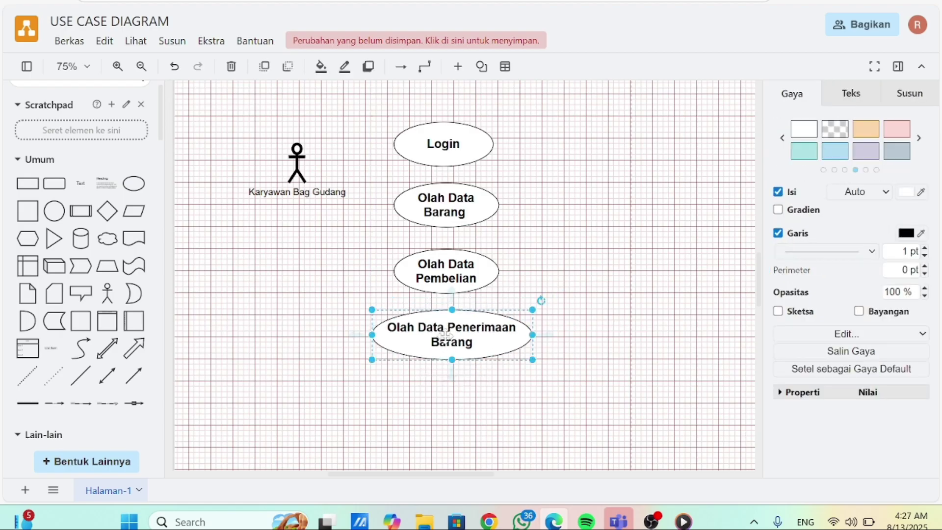
{"action": "left_click", "coordinate": [615, 282]}
Duplicate the "Olah Data Penerimaan Barang" ellipse below the original and relabel the copy "Olah Data PO"
{"action": "scroll", "coordinate": [614, 282], "scroll_direction": "down", "scroll_amount": 1}
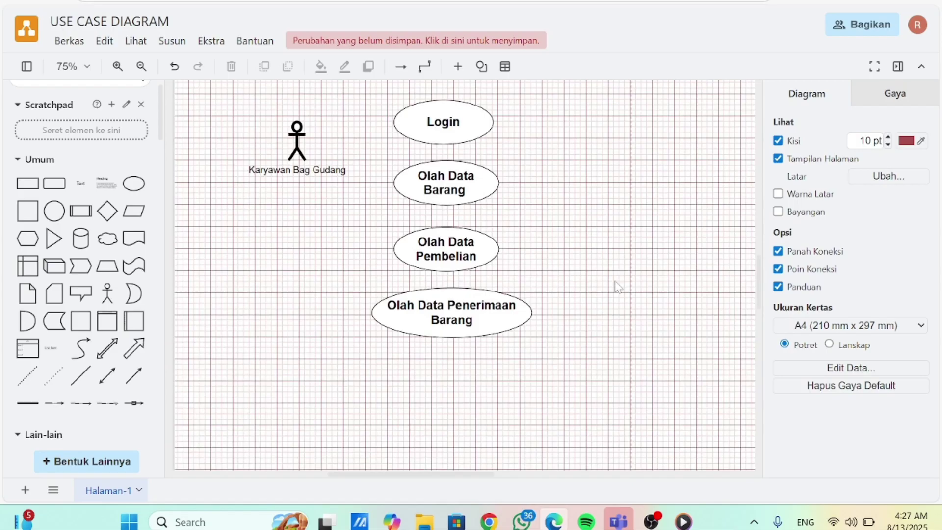
{"action": "left_click", "coordinate": [475, 304]}
{"action": "left_click_drag", "start_coordinate": [469, 329], "coordinate": [456, 398]}
{"action": "double_click", "coordinate": [456, 398]}
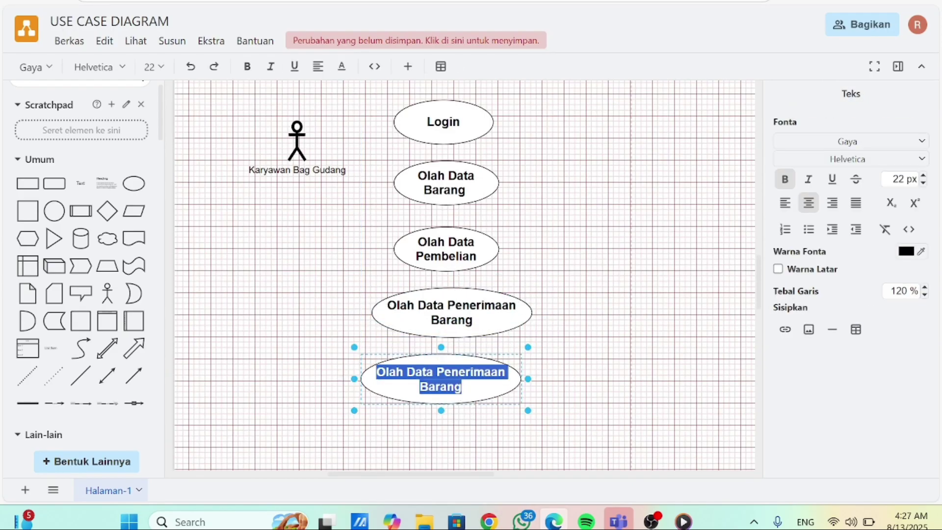
{"action": "type", "text": "Olah Dara"}
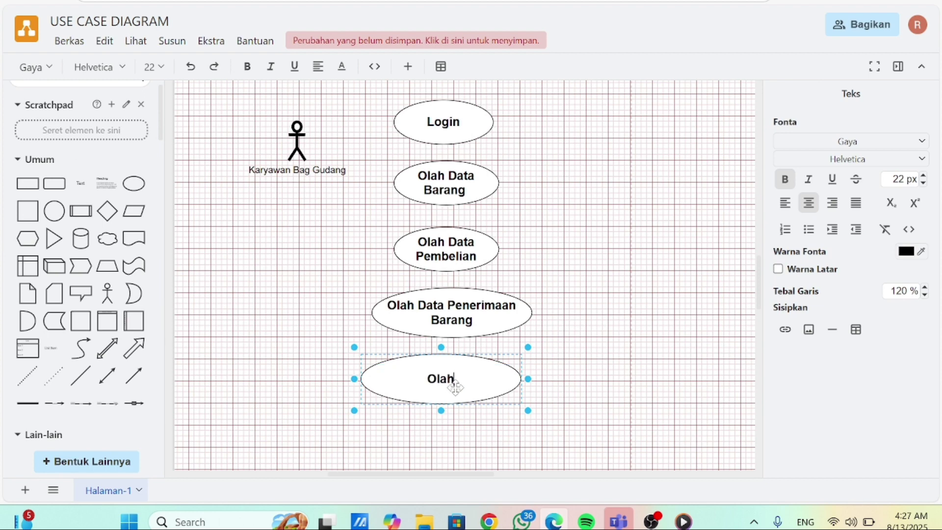
{"action": "key", "text": "BackSpace"}
{"action": "key", "text": "BackSpace"}
{"action": "key", "text": "BackSpace"}
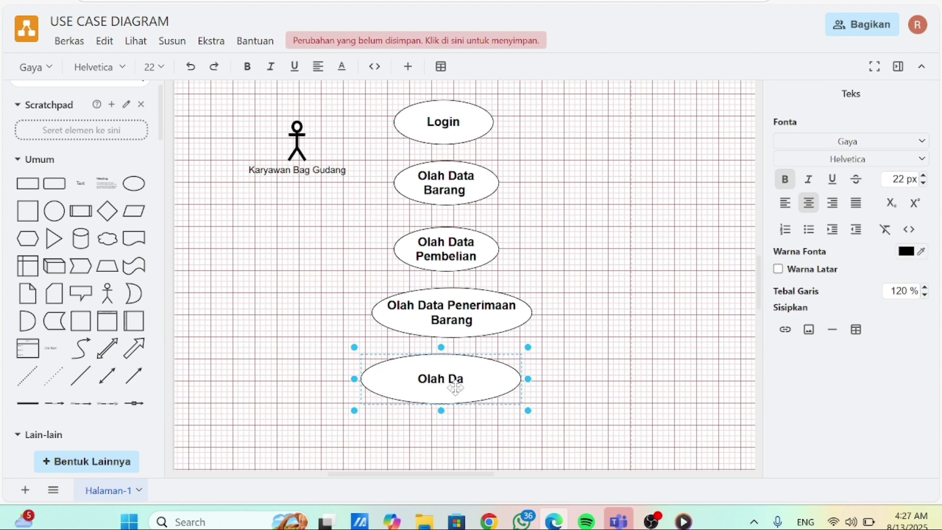
{"action": "type", "text": "ta P"}
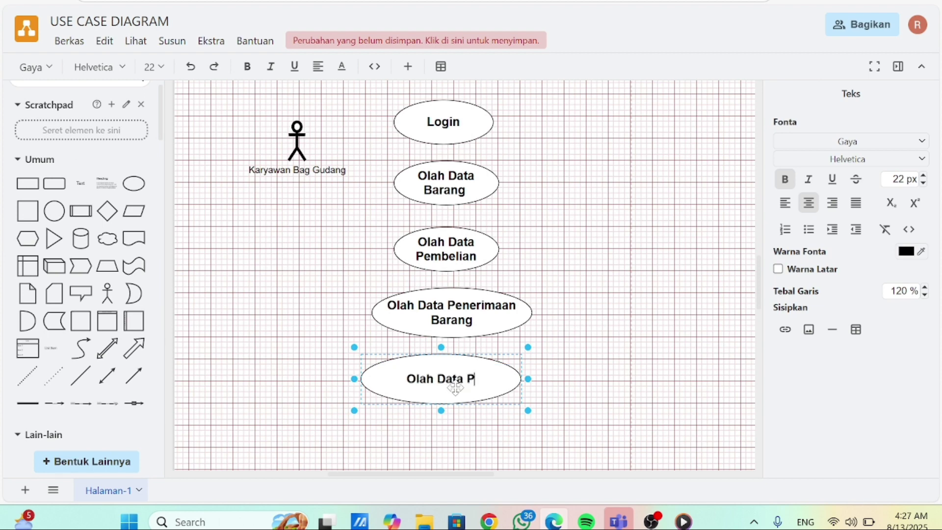
{"action": "type", "text": "O"}
{"action": "left_click", "coordinate": [536, 373]}
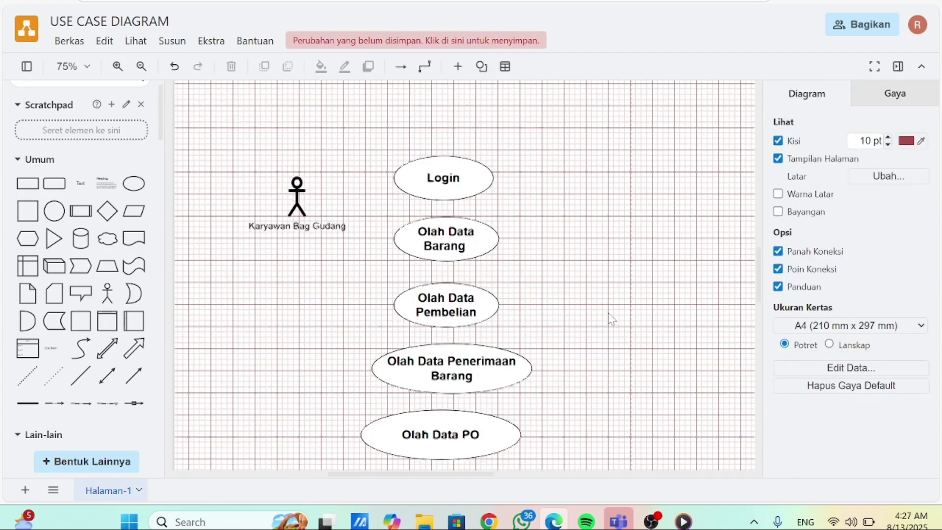
Move the "Login" and "Olah Data Barang" ellipses up and slightly right, leaving a gap between them
{"action": "scroll", "coordinate": [611, 318], "scroll_direction": "up", "scroll_amount": 3}
{"action": "left_click", "coordinate": [447, 204]}
{"action": "left_click_drag", "start_coordinate": [446, 203], "coordinate": [457, 160]}
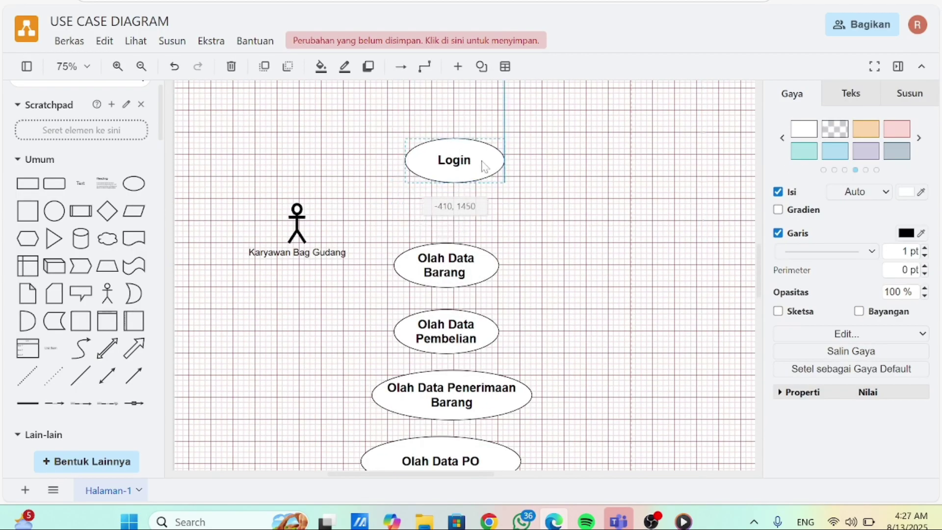
{"action": "left_click_drag", "start_coordinate": [465, 255], "coordinate": [476, 222]}
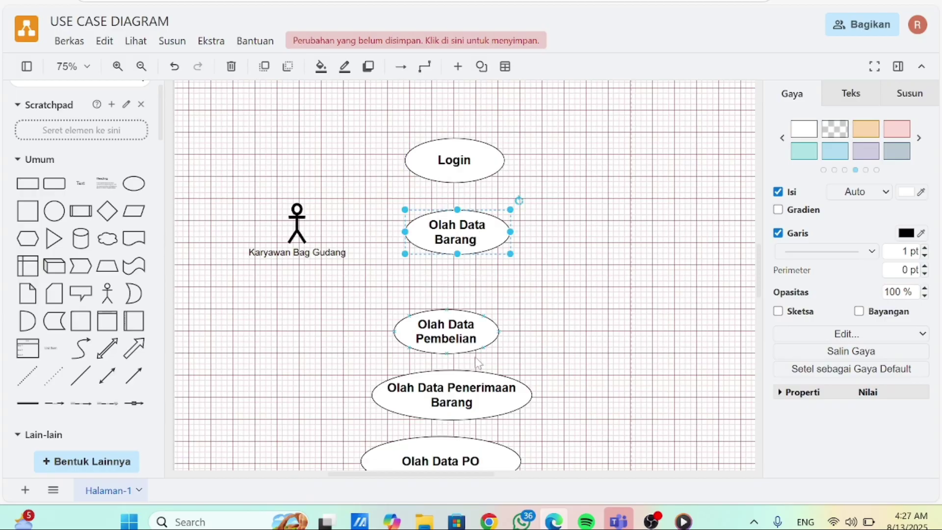
Move the "Olah Data Pembelian", "Olah Data Penerimaan Barang" and "Olah Data PO" ellipses up into the column under "Olah Data Barang"
{"action": "left_click_drag", "start_coordinate": [463, 319], "coordinate": [457, 278]}
{"action": "scroll", "coordinate": [469, 296], "scroll_direction": "down", "scroll_amount": 3}
{"action": "scroll", "coordinate": [457, 278], "scroll_direction": "up", "scroll_amount": 2}
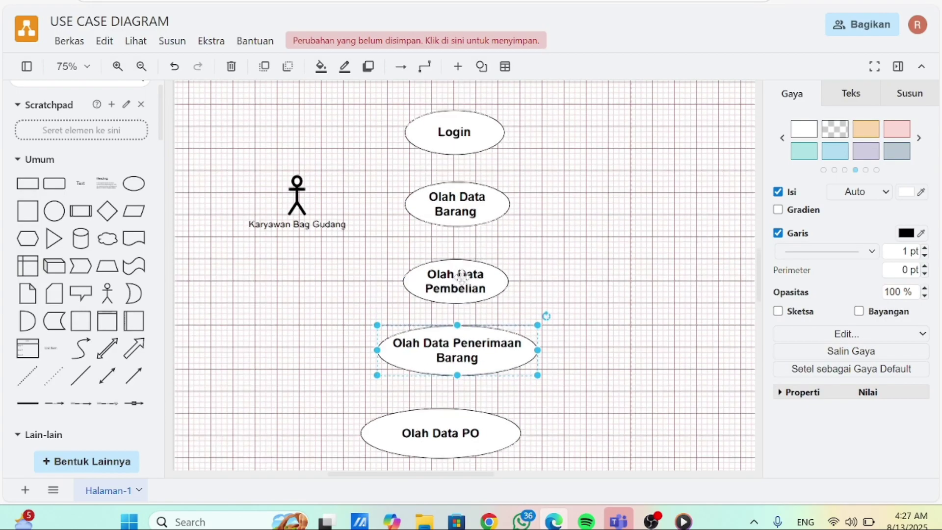
{"action": "scroll", "coordinate": [461, 275], "scroll_direction": "down", "scroll_amount": 1}
{"action": "scroll", "coordinate": [461, 275], "scroll_direction": "up", "scroll_amount": 2}
{"action": "scroll", "coordinate": [456, 326], "scroll_direction": "down", "scroll_amount": 3}
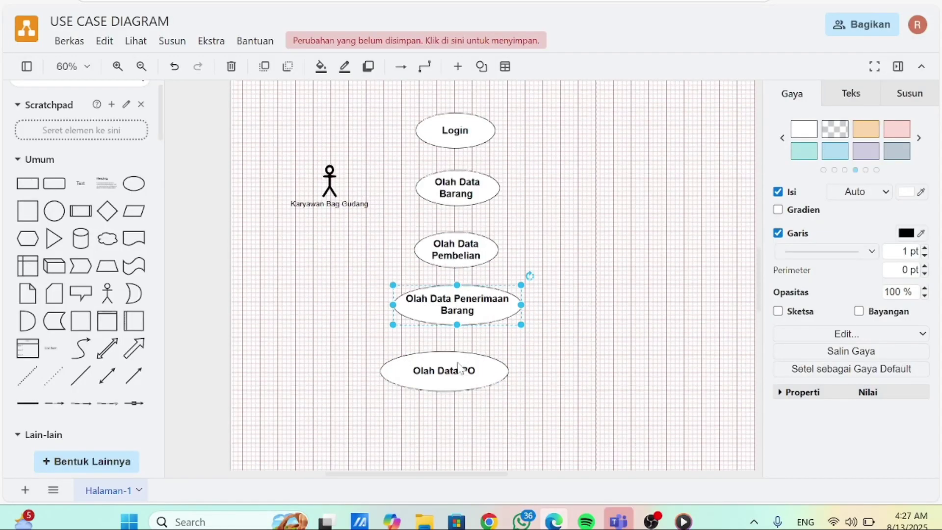
{"action": "mouse_move", "coordinate": [447, 375]}
{"action": "left_mouse_down"}
{"action": "mouse_move", "coordinate": [438, 369]}
{"action": "mouse_move", "coordinate": [451, 367]}
{"action": "left_mouse_up"}
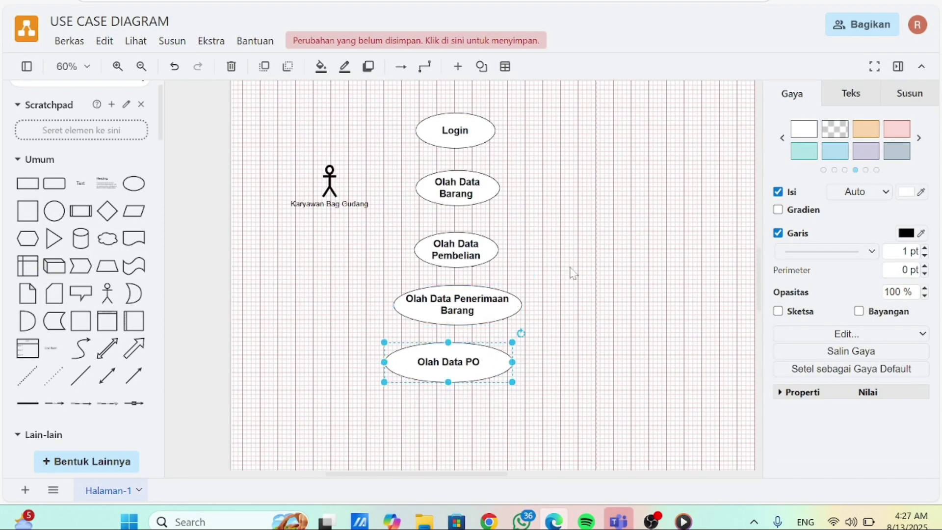
Fine-tune the positions of the lower three ellipses so the use case column is evenly spaced and centered
{"action": "scroll", "coordinate": [510, 267], "scroll_direction": "up", "scroll_amount": 2}
{"action": "scroll", "coordinate": [538, 258], "scroll_direction": "down", "scroll_amount": 1}
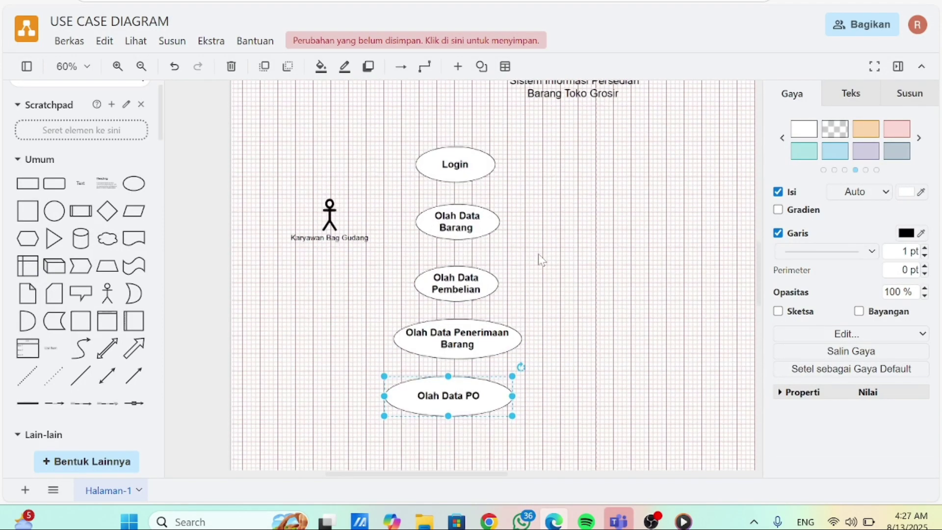
{"action": "left_click", "coordinate": [463, 283]}
{"action": "left_click_drag", "start_coordinate": [463, 282], "coordinate": [443, 286]}
{"action": "scroll", "coordinate": [562, 270], "scroll_direction": "down", "scroll_amount": 2}
{"action": "left_click_drag", "start_coordinate": [443, 333], "coordinate": [448, 324]}
{"action": "left_click", "coordinate": [560, 281]}
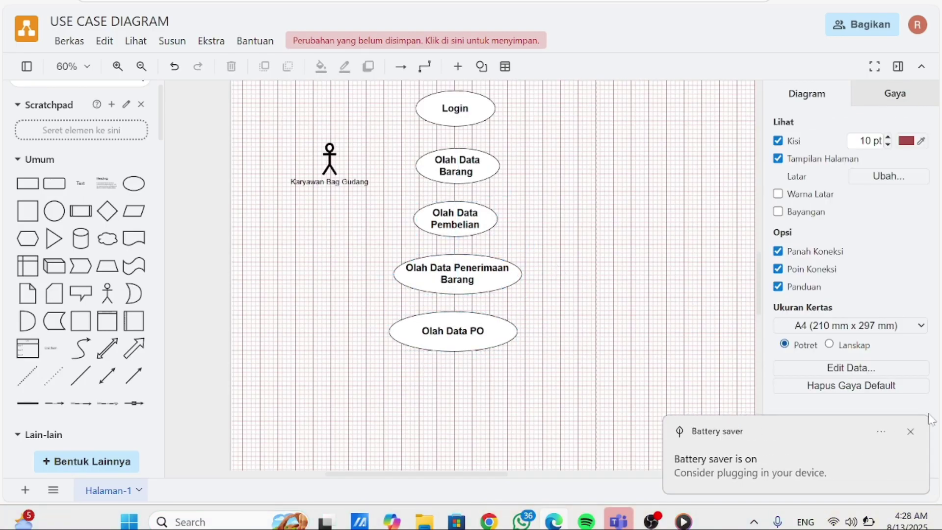
{"action": "left_click", "coordinate": [910, 432]}
{"action": "scroll", "coordinate": [493, 297], "scroll_direction": "up", "scroll_amount": 2}
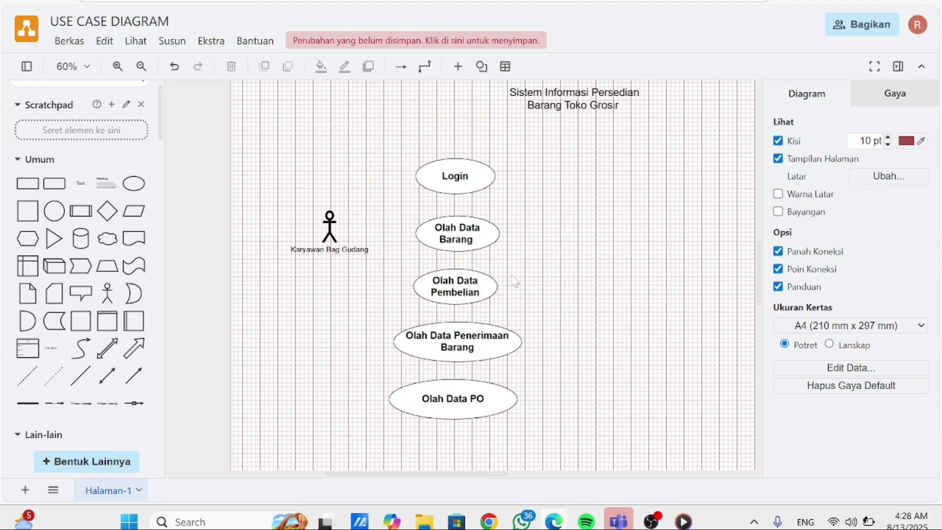
Rearrange the five use case ellipses into an outward-curving arc, with "Olah Data Pembelian" farthest from the actor
{"action": "left_click_drag", "start_coordinate": [462, 164], "coordinate": [439, 159]}
{"action": "left_click_drag", "start_coordinate": [480, 231], "coordinate": [492, 217]}
{"action": "left_click_drag", "start_coordinate": [461, 292], "coordinate": [508, 274]}
{"action": "left_click_drag", "start_coordinate": [457, 341], "coordinate": [478, 342]}
{"action": "left_click_drag", "start_coordinate": [481, 393], "coordinate": [465, 389]}
{"action": "left_click", "coordinate": [588, 368]}
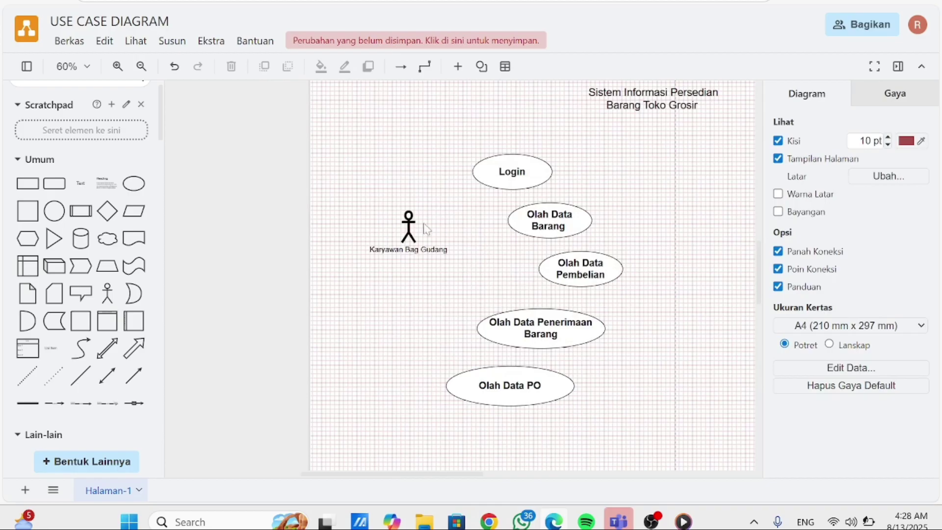
Move the "Karyawan Bag Gudang" actor down and slightly left, level with the "Olah Data Pembelian" ellipse
{"action": "left_click_drag", "start_coordinate": [409, 227], "coordinate": [402, 276]}
{"action": "key", "text": "ctrl+z"}
{"action": "left_click_drag", "start_coordinate": [406, 226], "coordinate": [383, 261]}
{"action": "left_click", "coordinate": [705, 263]}
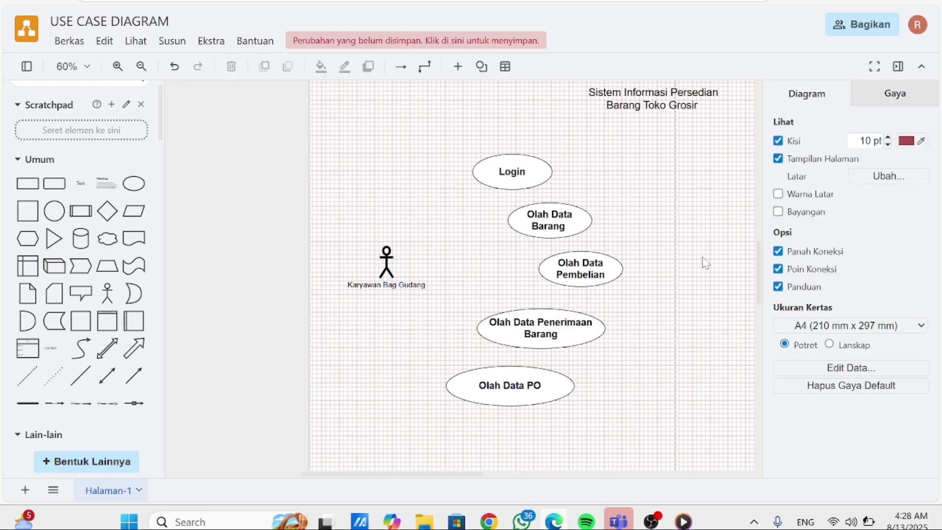
Add a Directional Connector running from beside the "Karyawan Bag Gudang" actor to the near edge of the "Login" ellipse
{"action": "scroll", "coordinate": [110, 321], "scroll_direction": "down", "scroll_amount": 2}
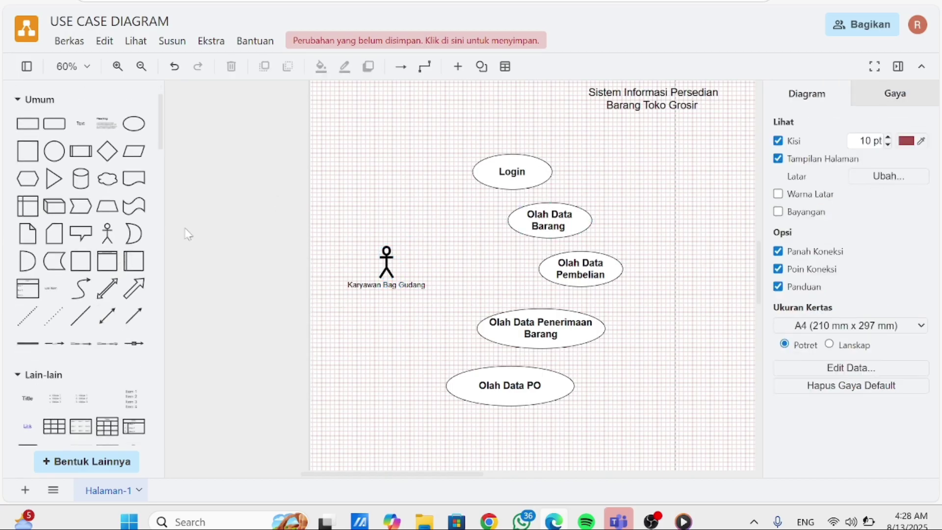
{"action": "left_click", "coordinate": [132, 315]}
{"action": "mouse_move", "coordinate": [130, 318]}
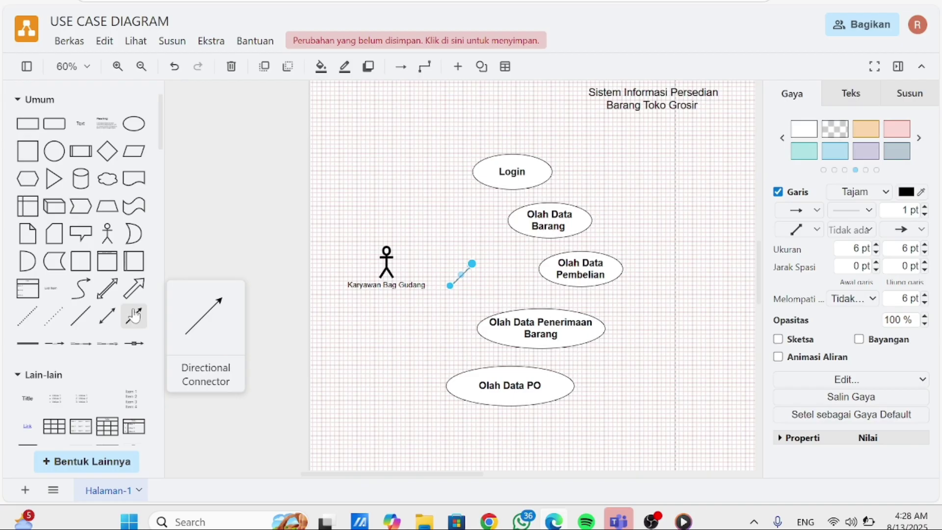
{"action": "left_click", "coordinate": [465, 282]}
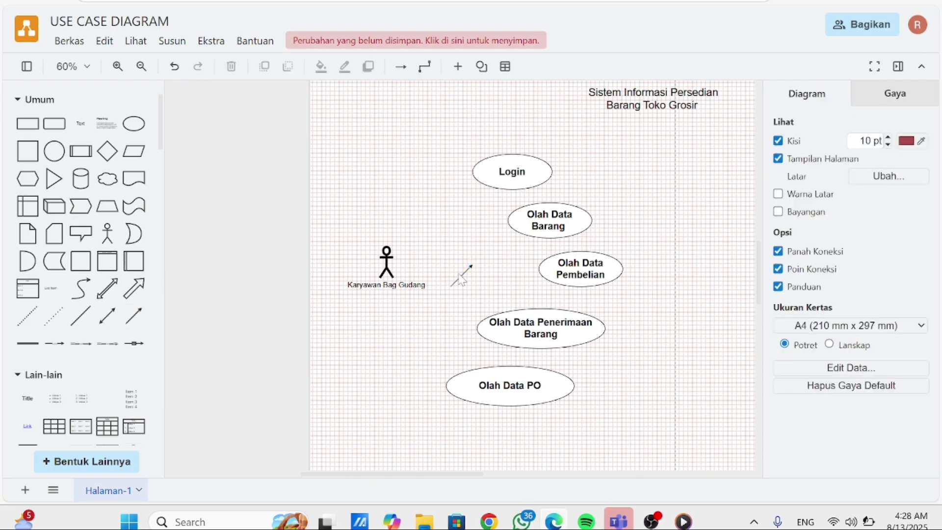
{"action": "left_click", "coordinate": [460, 275]}
{"action": "left_click_drag", "start_coordinate": [450, 287], "coordinate": [415, 263]}
{"action": "left_click_drag", "start_coordinate": [472, 263], "coordinate": [472, 171]}
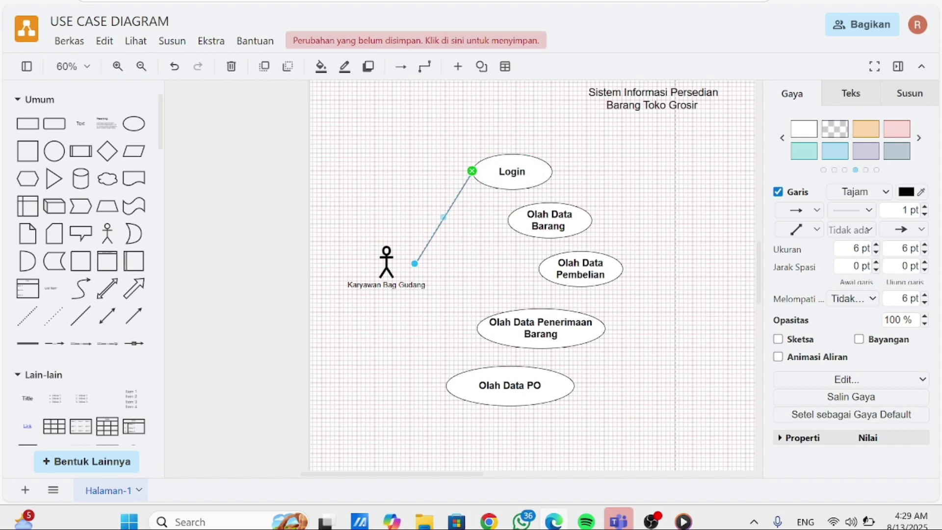
Set the line width of the arrow pointing to "Login" to 4 pt
{"action": "left_click", "coordinate": [924, 206]}
{"action": "left_click", "coordinate": [924, 206]}
{"action": "left_click", "coordinate": [924, 207]}
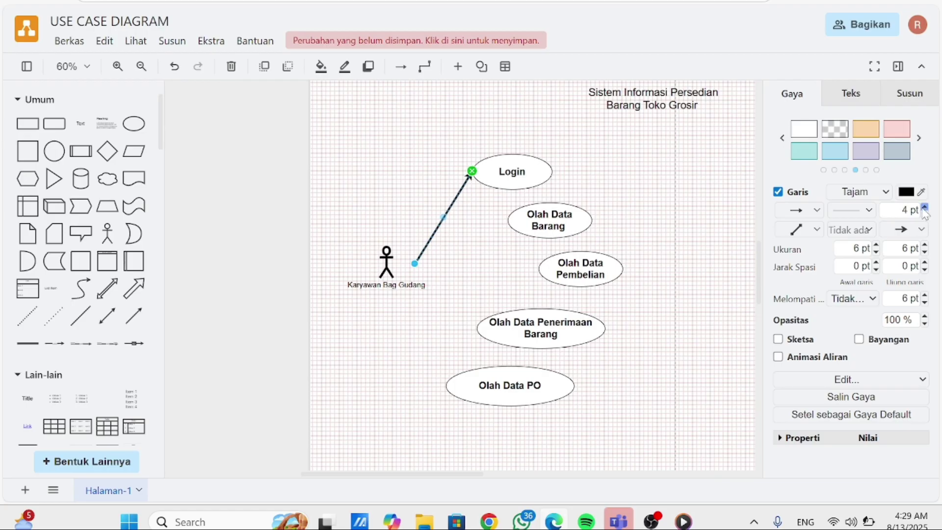
{"action": "left_click", "coordinate": [924, 207]}
{"action": "left_click", "coordinate": [924, 214]}
{"action": "left_click", "coordinate": [715, 184]}
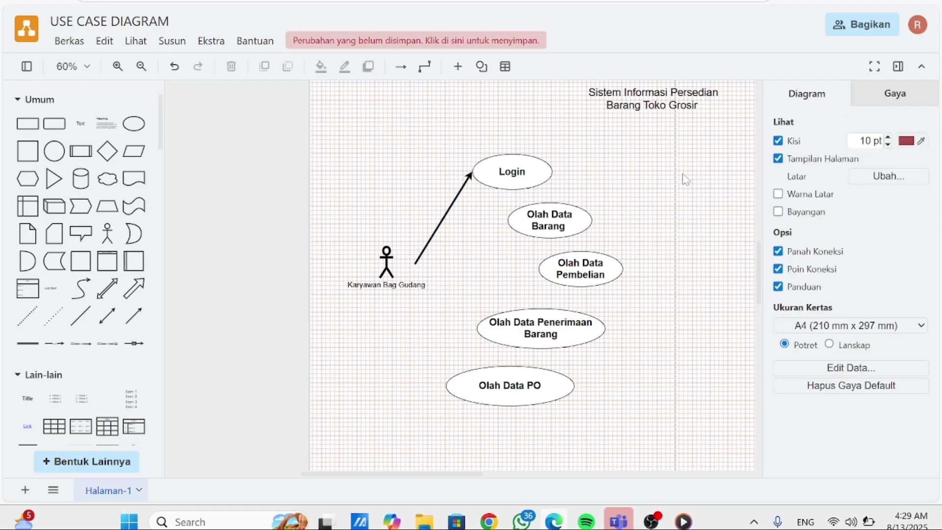
Move the start of the "Login" arrow closer to the "Karyawan Bag Gudang" actor
{"action": "left_click", "coordinate": [463, 185]}
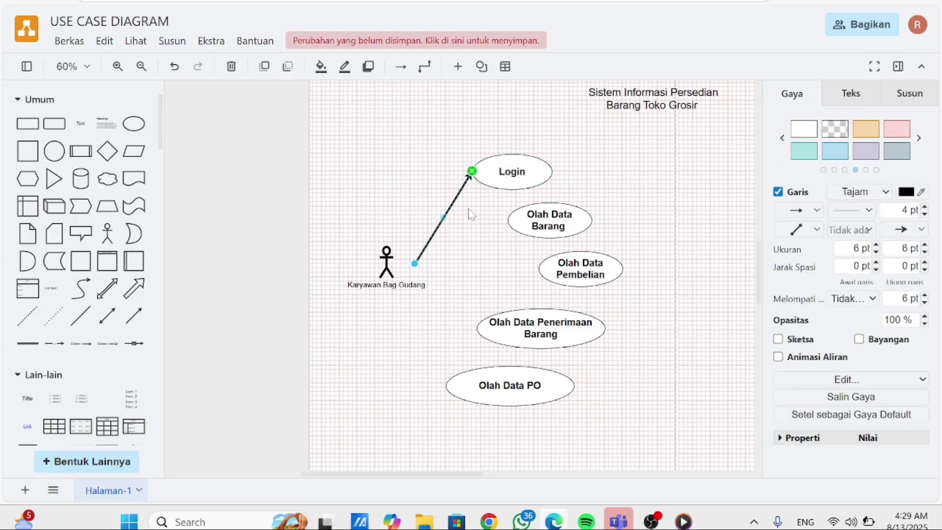
{"action": "left_click_drag", "start_coordinate": [411, 260], "coordinate": [385, 268]}
{"action": "left_click", "coordinate": [476, 251]}
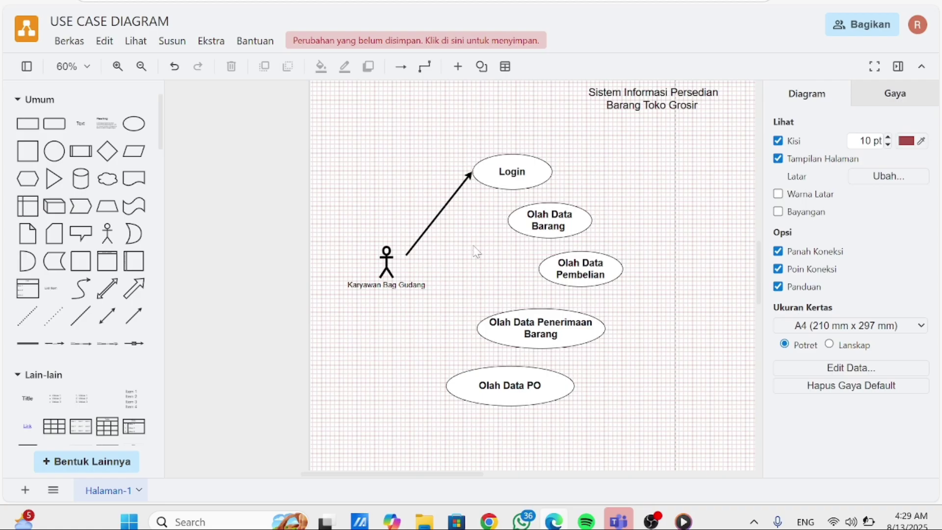
Duplicate the "Login" arrow and attach the copy's arrowhead to the "Olah Data Barang" ellipse
{"action": "left_click", "coordinate": [417, 240]}
{"action": "key", "text": "ctrl+d"}
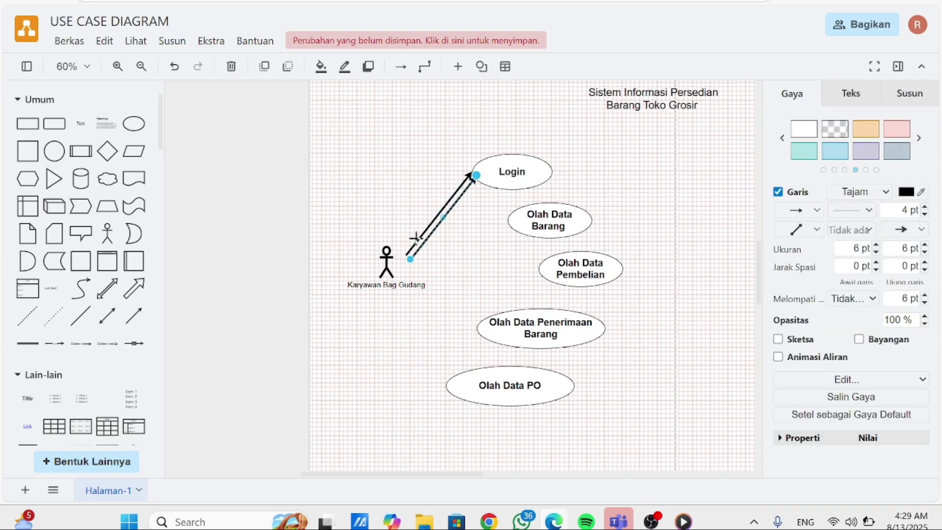
{"action": "left_click_drag", "start_coordinate": [476, 176], "coordinate": [508, 246]}
{"action": "left_click", "coordinate": [473, 256]}
Duplicate the "Olah Data Barang" arrow, attach the copy's arrowhead to the "Olah Data Pembelian" ellipse, and select that copy
{"action": "left_click", "coordinate": [463, 235]}
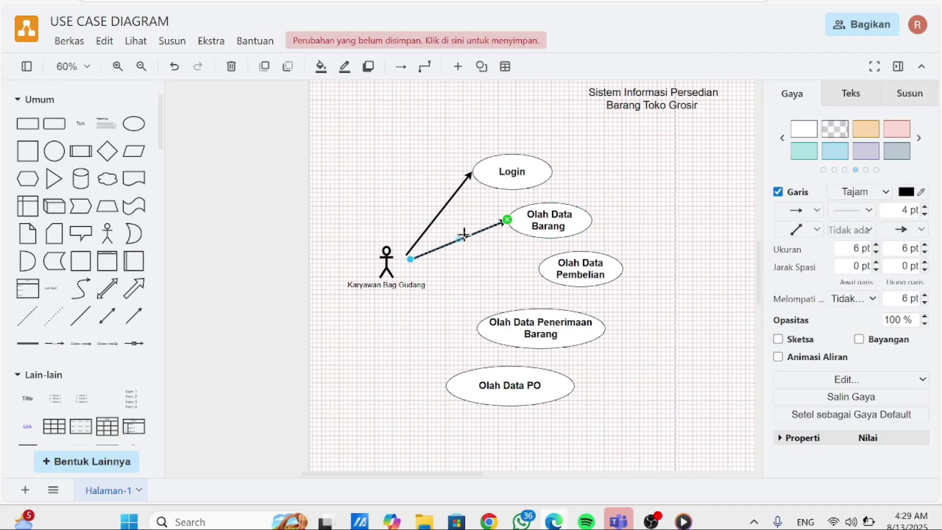
{"action": "key", "text": "ctrl+d"}
{"action": "left_click_drag", "start_coordinate": [511, 223], "coordinate": [539, 268]}
{"action": "left_click", "coordinate": [445, 305]}
{"action": "left_click", "coordinate": [431, 265]}
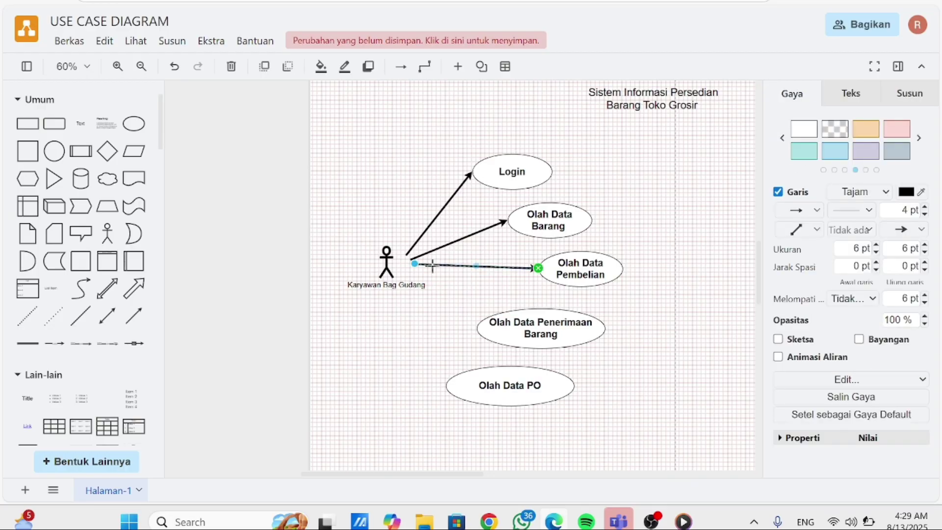
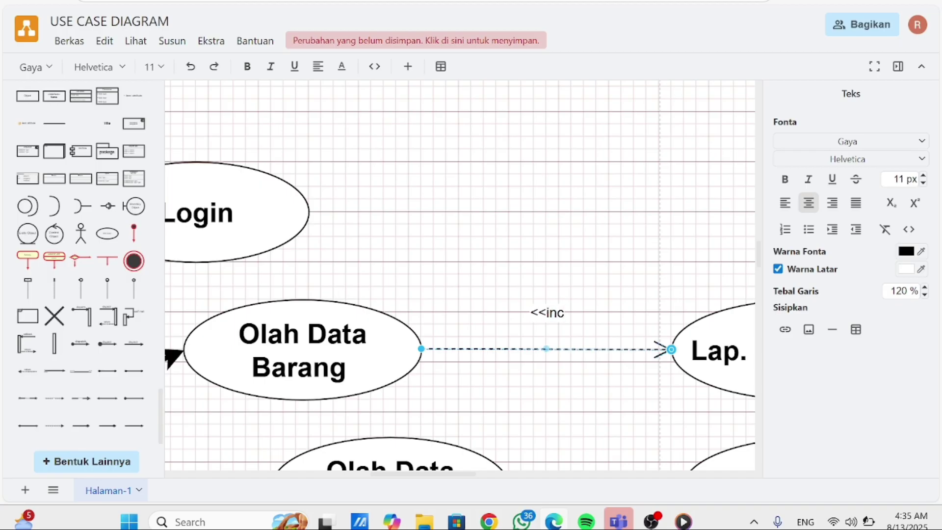
Complete the label "<<include>>" on the dashed arrow leaving "Olah Data Barang" and move the label closer to the line
{"action": "type", "text": "lude"}
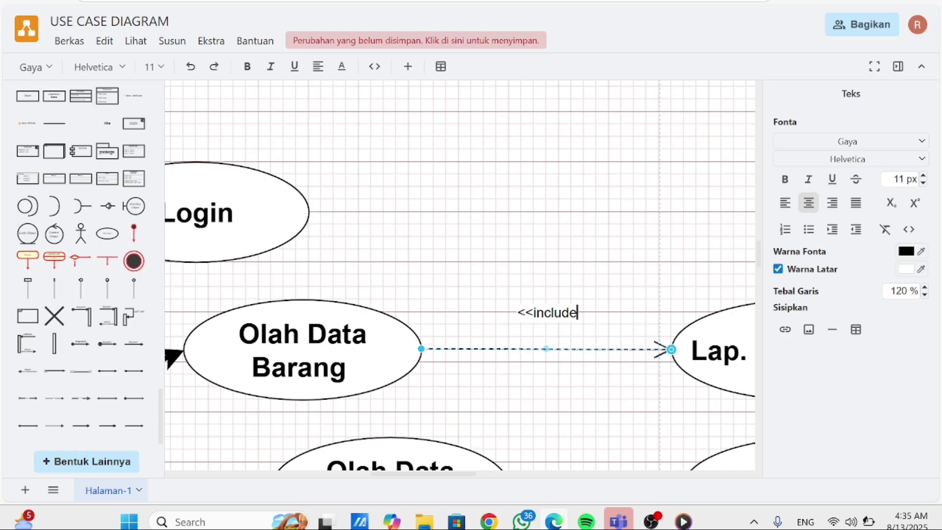
{"action": "type", "text": ">>"}
{"action": "left_click", "coordinate": [623, 297]}
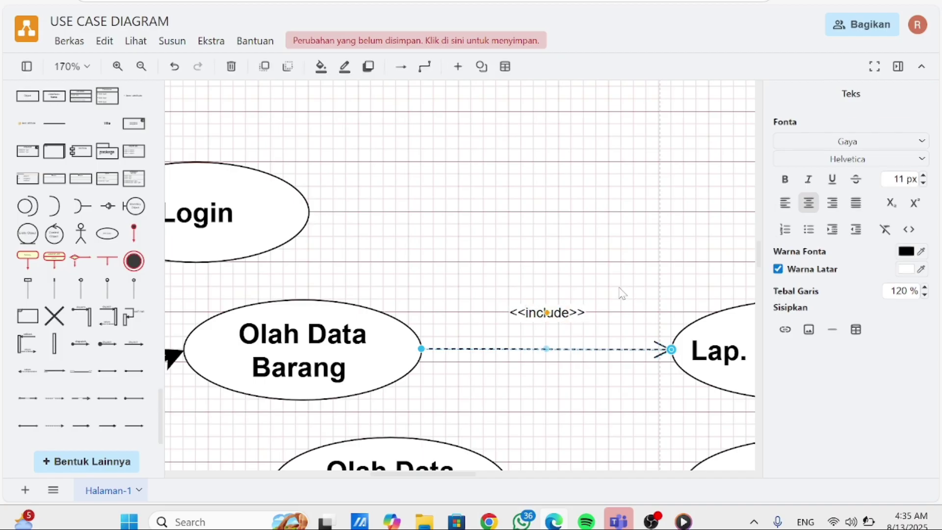
{"action": "left_click", "coordinate": [546, 317]}
{"action": "left_click_drag", "start_coordinate": [546, 314], "coordinate": [548, 328]}
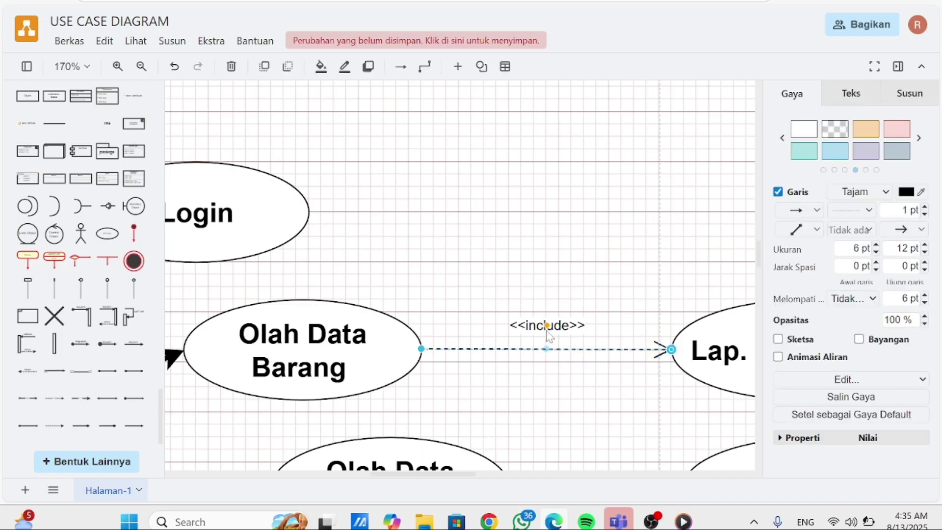
Increase the font size of the "<<include>>" label beside "Olah Data Barang" to 15 px
{"action": "double_click", "coordinate": [574, 324]}
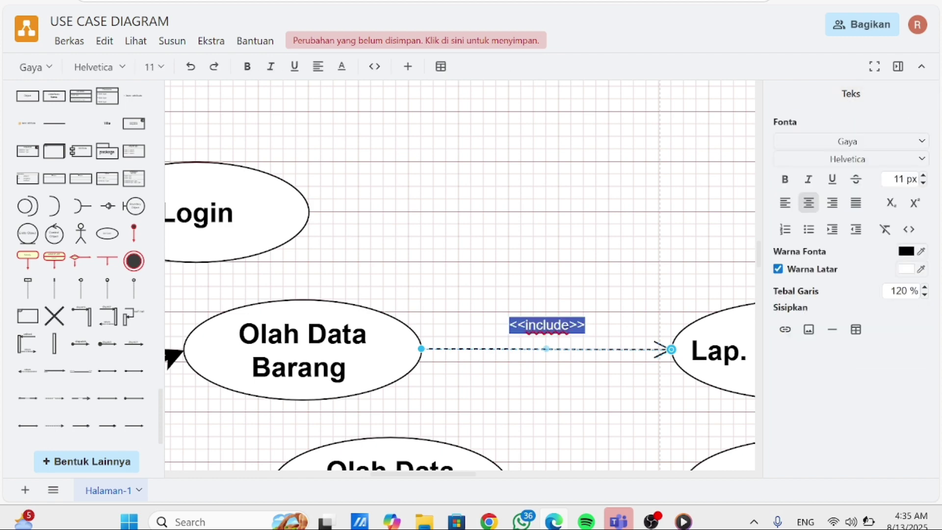
{"action": "left_click", "coordinate": [923, 176]}
{"action": "left_click", "coordinate": [923, 176]}
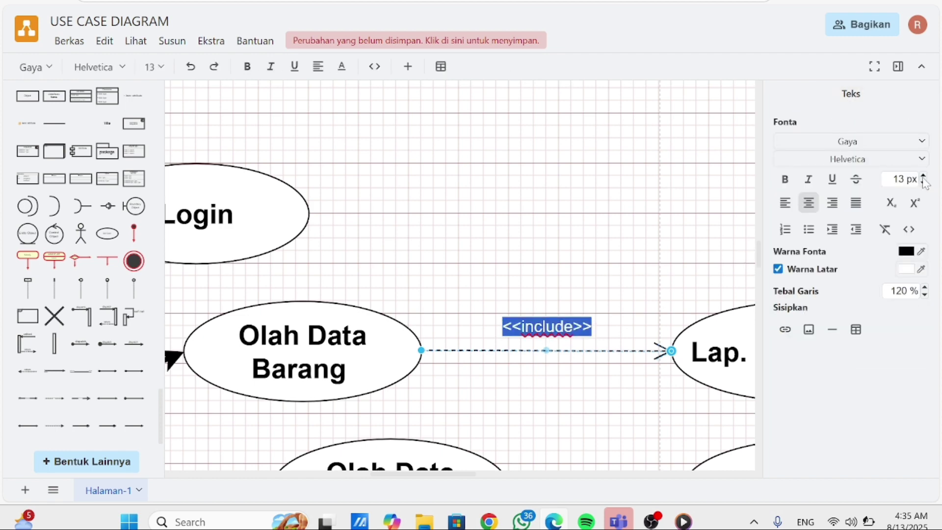
{"action": "left_click", "coordinate": [923, 176]}
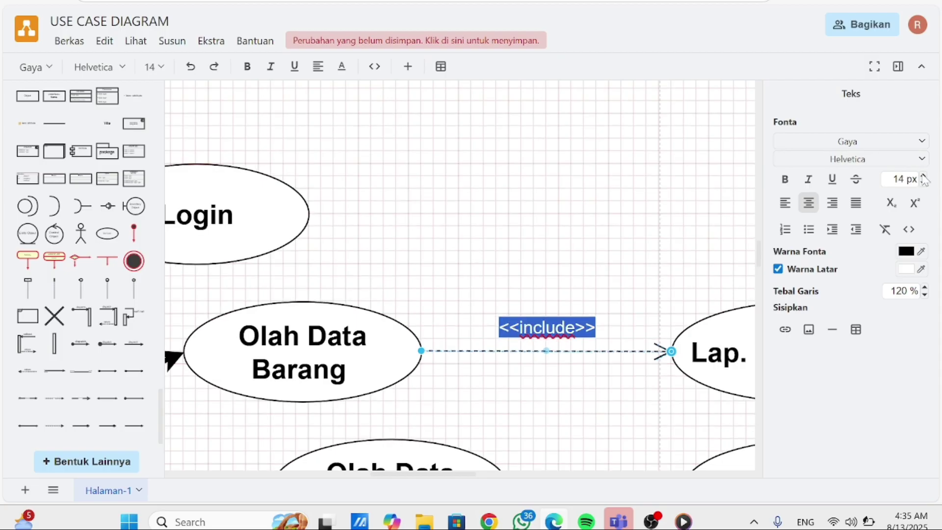
{"action": "left_click", "coordinate": [923, 176]}
{"action": "left_click", "coordinate": [603, 215]}
Duplicate the dashed "<<include>>" arrow and place the copy between "Olah Data Pembelian" and "Lap. Pembelian", fitting its start to the ellipse edge
{"action": "scroll", "coordinate": [571, 184], "scroll_direction": "down", "scroll_amount": 3}
{"action": "left_click", "coordinate": [570, 181]}
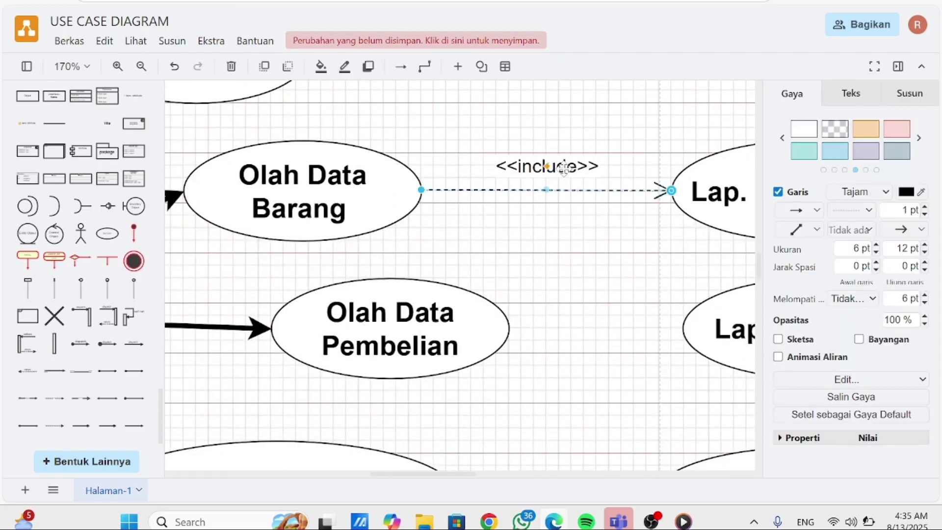
{"action": "scroll", "coordinate": [577, 341], "scroll_direction": "down", "scroll_amount": 3}
{"action": "scroll", "coordinate": [492, 243], "scroll_direction": "up", "scroll_amount": 3}
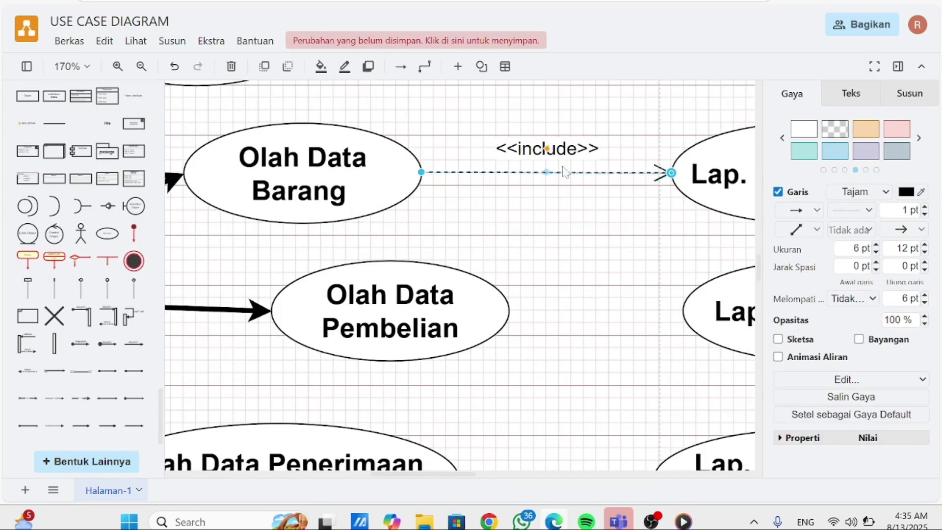
{"action": "left_click", "coordinate": [576, 175]}
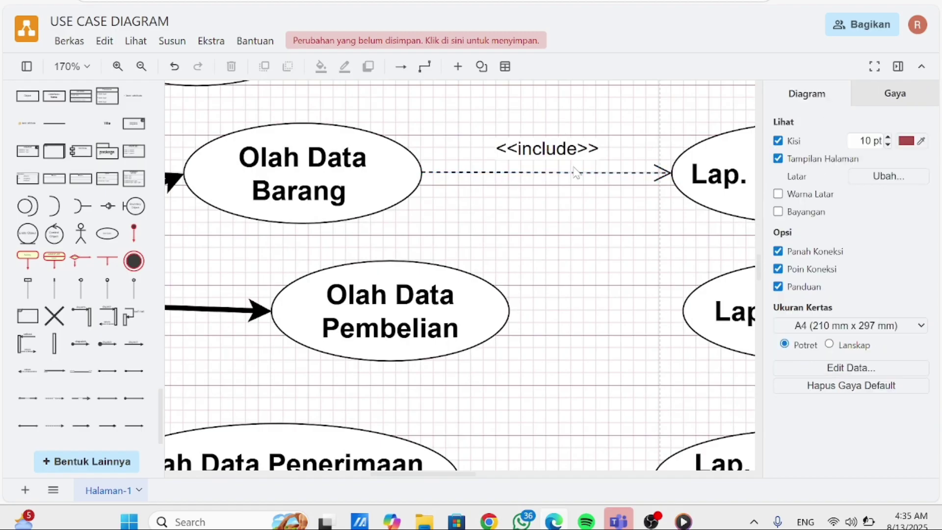
{"action": "left_click", "coordinate": [568, 171]}
{"action": "key", "text": "ctrl+d"}
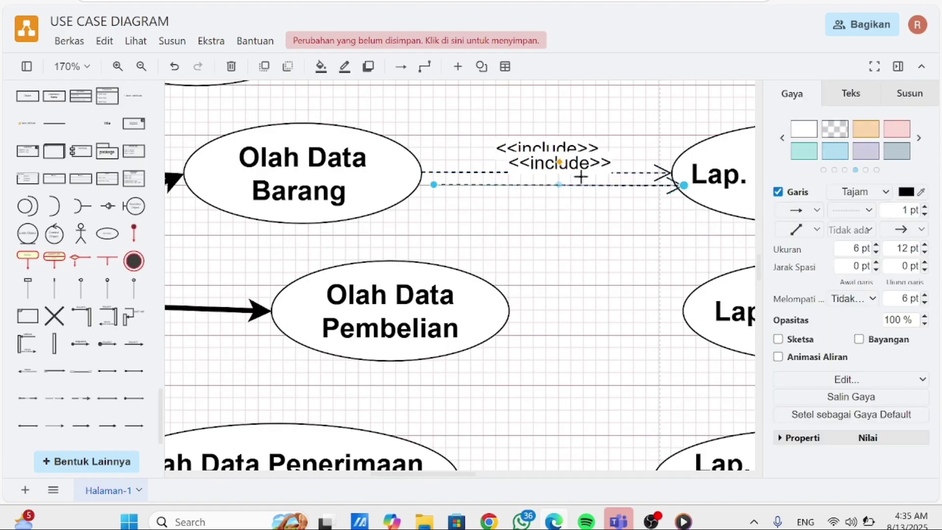
{"action": "left_click_drag", "start_coordinate": [581, 177], "coordinate": [519, 312]}
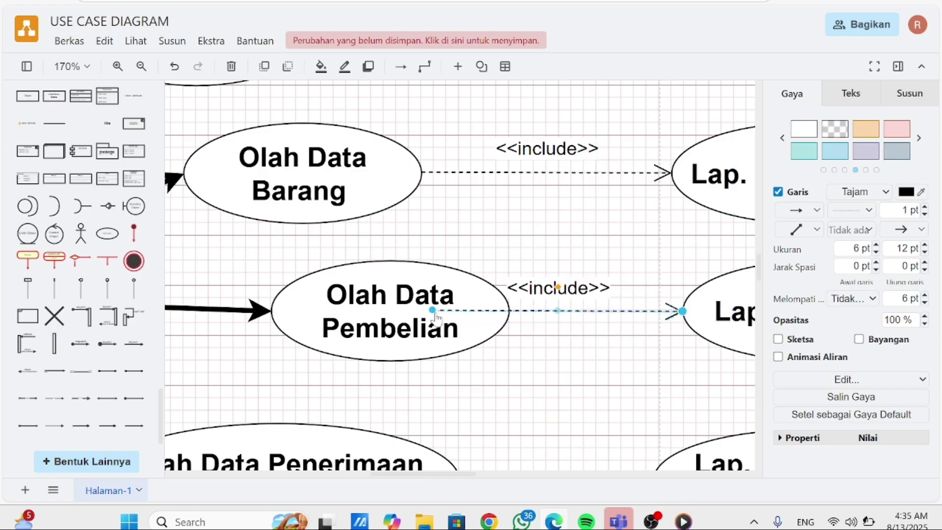
{"action": "left_click_drag", "start_coordinate": [437, 316], "coordinate": [513, 318]}
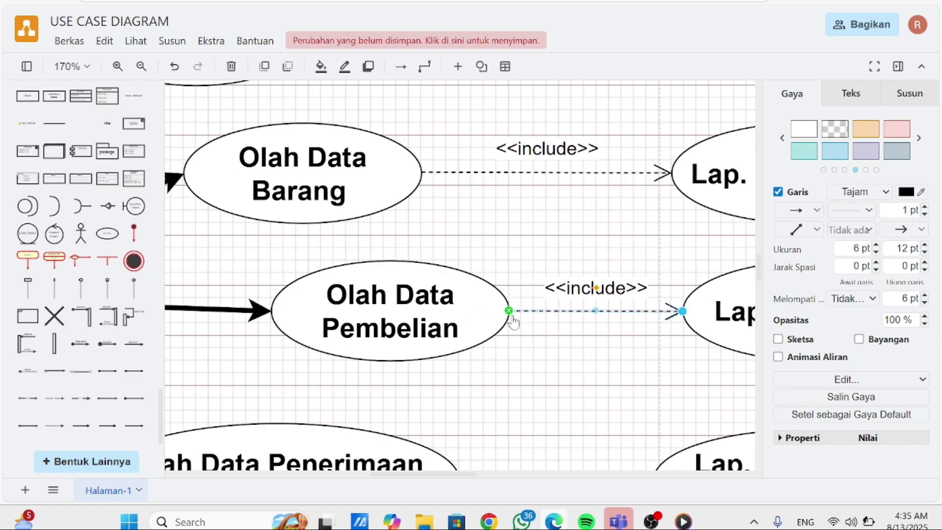
{"action": "left_click", "coordinate": [582, 362]}
Duplicate the "<<include>>" arrow and run the copy from "Olah Data Penerimaan Barang" to the edge of "Lap. Penerimaan Barang"
{"action": "scroll", "coordinate": [584, 362], "scroll_direction": "down", "scroll_amount": 1}
{"action": "scroll", "coordinate": [584, 362], "scroll_direction": "right", "scroll_amount": 1}
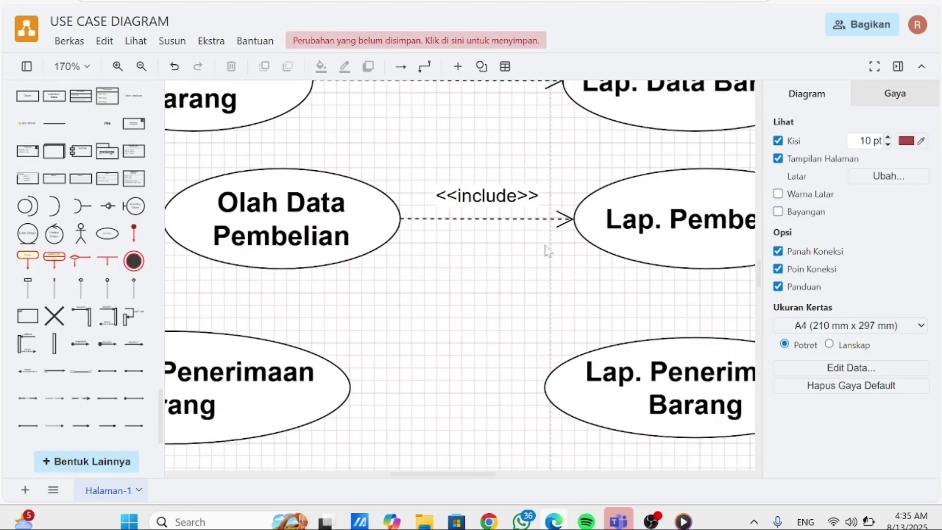
{"action": "left_click", "coordinate": [501, 218]}
{"action": "key", "text": "ctrl+d"}
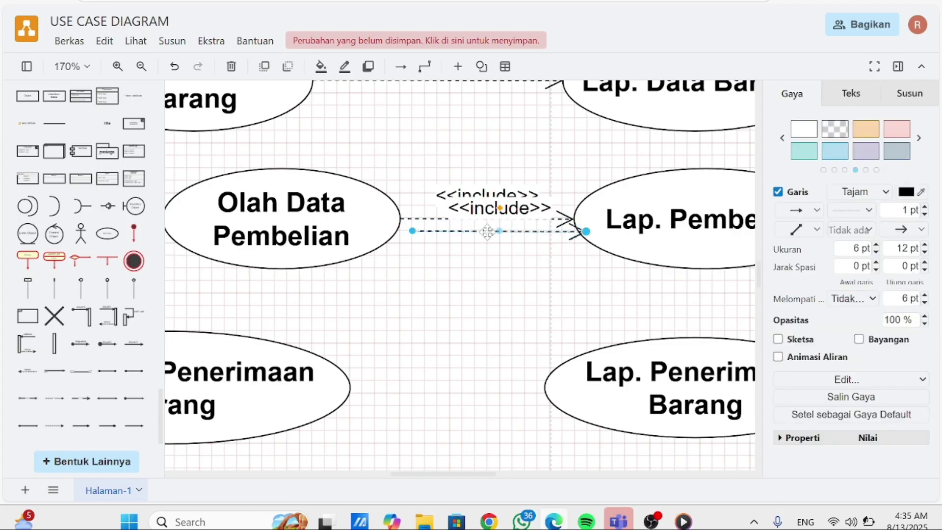
{"action": "left_click_drag", "start_coordinate": [487, 232], "coordinate": [430, 395]}
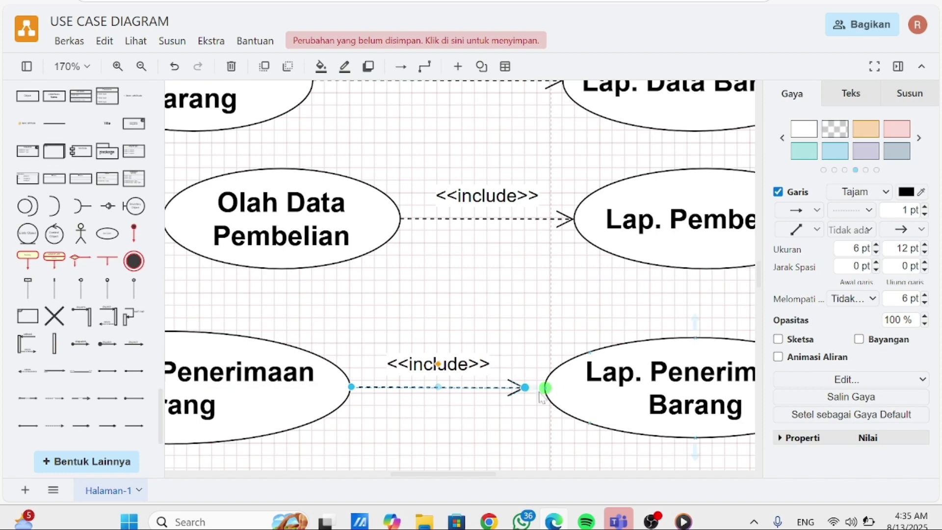
{"action": "left_click", "coordinate": [548, 317]}
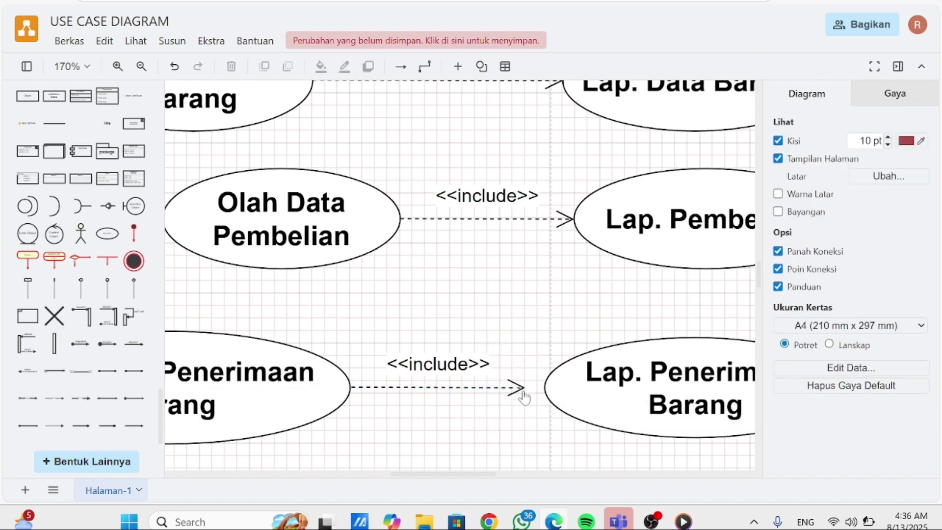
{"action": "left_click", "coordinate": [524, 387]}
{"action": "left_click_drag", "start_coordinate": [525, 388], "coordinate": [546, 388]}
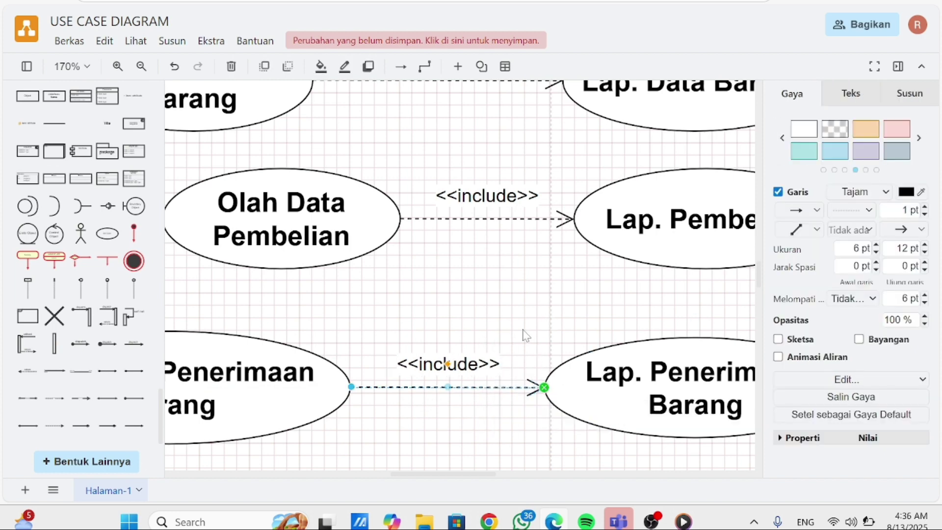
{"action": "left_click", "coordinate": [523, 330]}
Duplicate the "<<include>>" arrow from "Olah Data Penerimaan Barang" and run the copy from "Olah Data PO" to "Terima PO"
{"action": "scroll", "coordinate": [523, 329], "scroll_direction": "down", "scroll_amount": 3}
{"action": "scroll", "coordinate": [523, 330], "scroll_direction": "down", "scroll_amount": 2}
{"action": "scroll", "coordinate": [523, 330], "scroll_direction": "left", "scroll_amount": 3}
{"action": "left_click", "coordinate": [429, 368]}
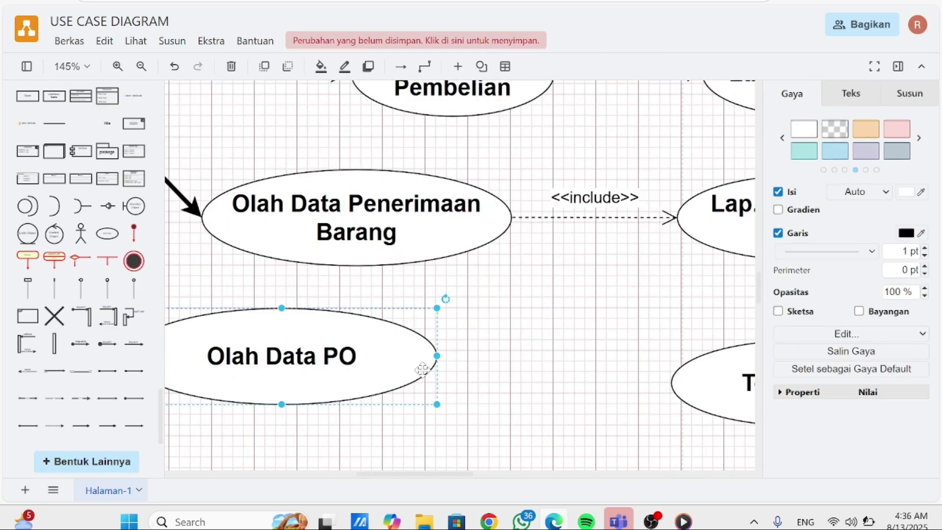
{"action": "left_click", "coordinate": [594, 218]}
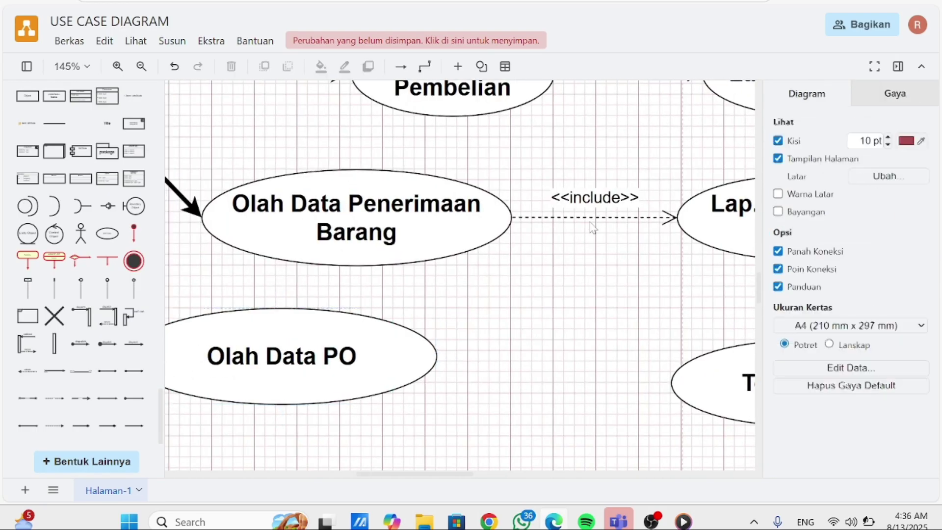
{"action": "left_click", "coordinate": [592, 217]}
{"action": "key", "text": "ctrl+d"}
{"action": "left_click_drag", "start_coordinate": [598, 232], "coordinate": [494, 355]}
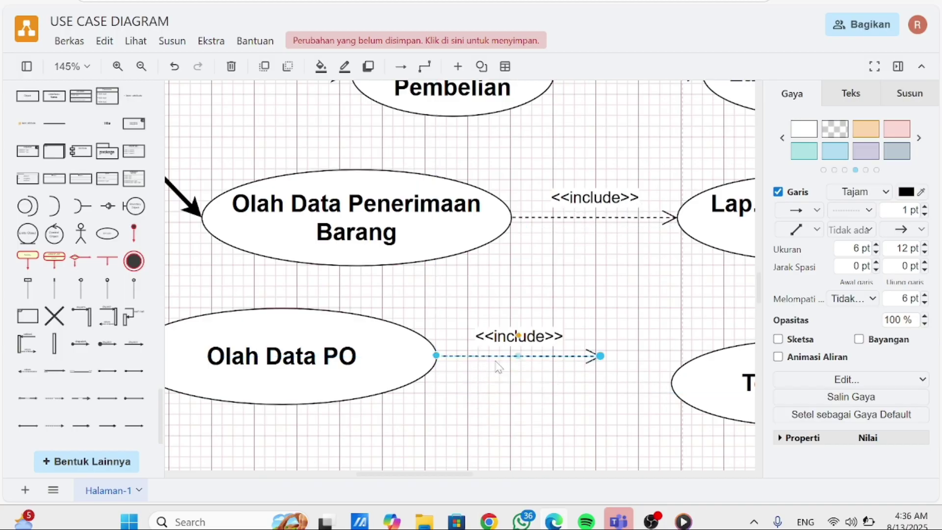
{"action": "left_click_drag", "start_coordinate": [602, 357], "coordinate": [640, 351]}
{"action": "scroll", "coordinate": [682, 370], "scroll_direction": "down", "scroll_amount": 1, "text": "ctrl"}
{"action": "scroll", "coordinate": [682, 370], "scroll_direction": "right", "scroll_amount": 3}
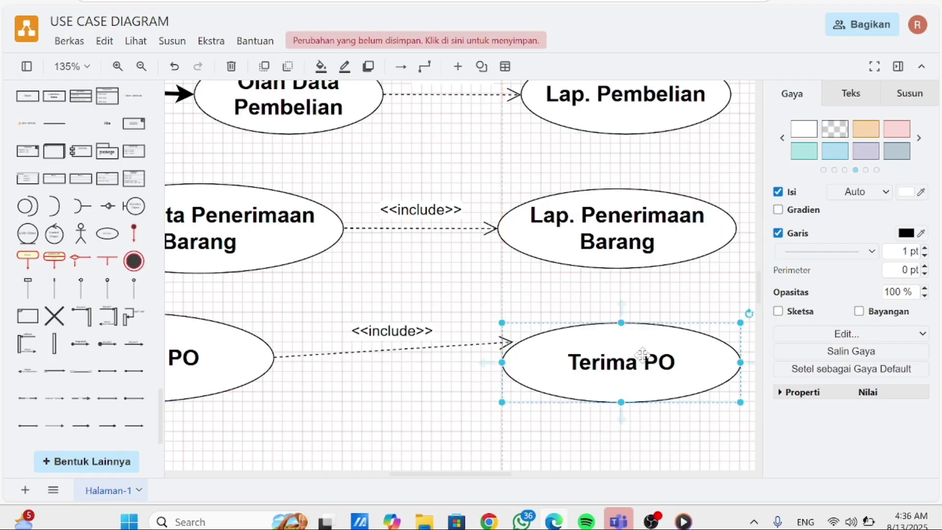
Attach the tip of the dashed "<<include>>" arrow to the near edge of "Terima PO" and shift the ellipse slightly to level the arrow
{"action": "left_click", "coordinate": [475, 344]}
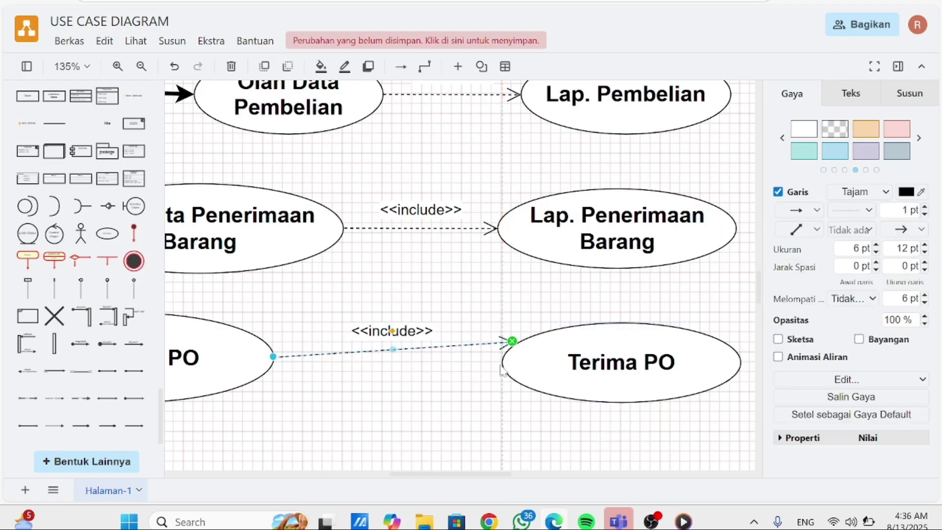
{"action": "left_click_drag", "start_coordinate": [511, 340], "coordinate": [502, 362]}
{"action": "left_click", "coordinate": [675, 330]}
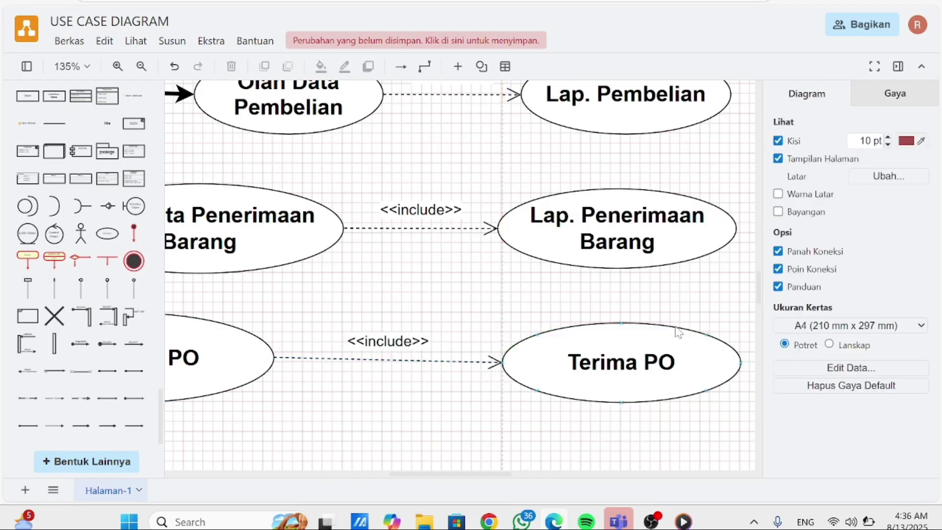
{"action": "mouse_move", "coordinate": [656, 343]}
{"action": "left_mouse_down"}
{"action": "mouse_move", "coordinate": [667, 327]}
{"action": "mouse_move", "coordinate": [665, 339]}
{"action": "left_mouse_up"}
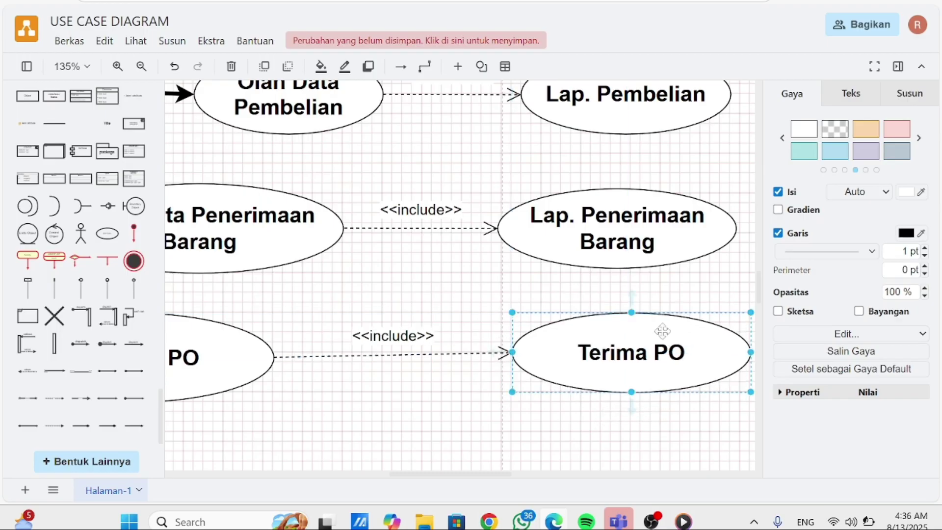
{"action": "left_click", "coordinate": [456, 446]}
Move the upper actor on the report side down so it stands level with "Lap. Pembelian"
{"action": "scroll", "coordinate": [456, 445], "scroll_direction": "down", "scroll_amount": 3}
{"action": "scroll", "coordinate": [454, 444], "scroll_direction": "right", "scroll_amount": 2}
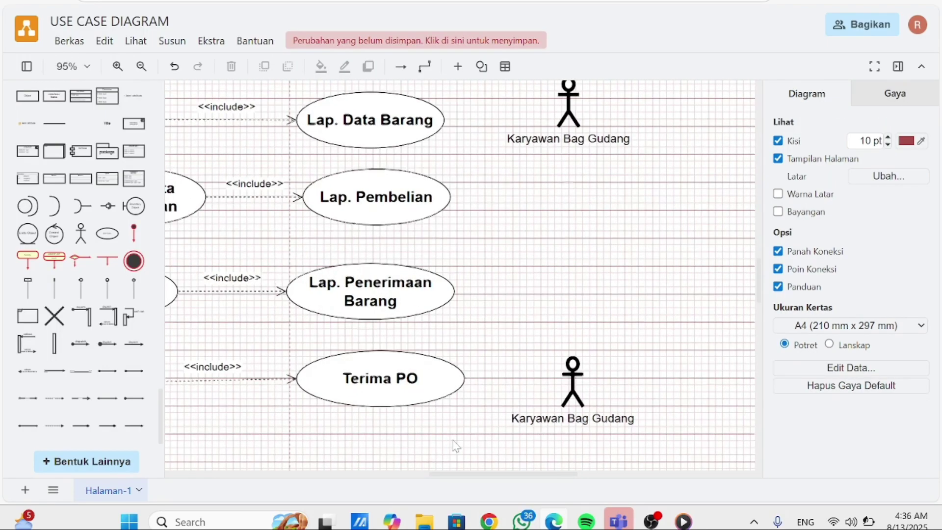
{"action": "scroll", "coordinate": [498, 374], "scroll_direction": "up", "scroll_amount": 2}
{"action": "scroll", "coordinate": [550, 296], "scroll_direction": "up", "scroll_amount": 1}
{"action": "scroll", "coordinate": [551, 296], "scroll_direction": "down", "scroll_amount": 4}
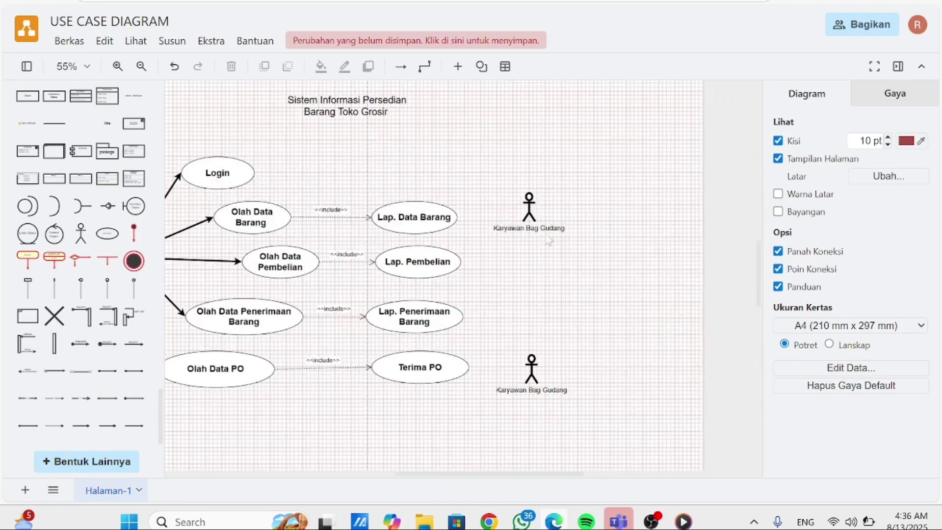
{"action": "left_click_drag", "start_coordinate": [538, 212], "coordinate": [554, 249]}
{"action": "left_click_drag", "start_coordinate": [529, 207], "coordinate": [543, 235]}
{"action": "key", "text": "ctrl+z"}
{"action": "left_click", "coordinate": [531, 199]}
{"action": "left_click_drag", "start_coordinate": [531, 199], "coordinate": [542, 255]}
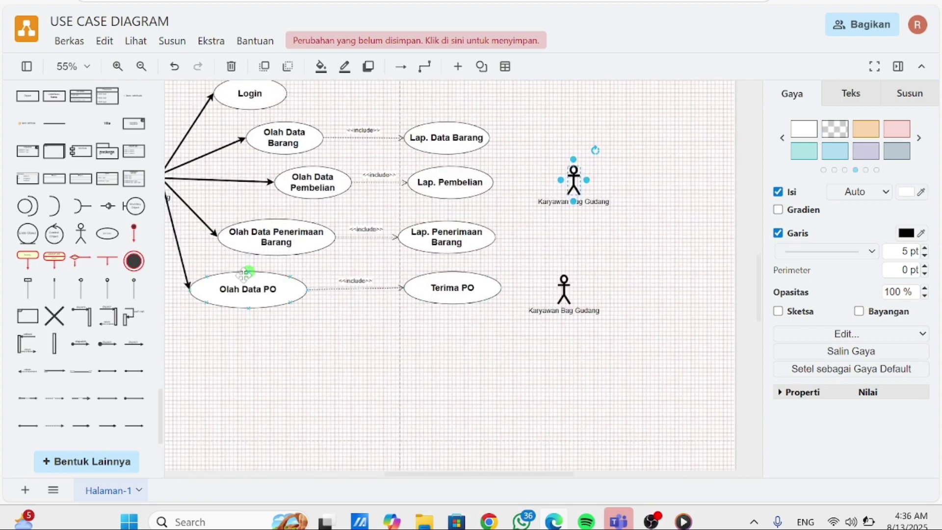
Move "Olah Data PO" and "Terima PO" further down and reattach the "<<include>>" arrow between them
{"action": "left_click_drag", "start_coordinate": [236, 285], "coordinate": [237, 343]}
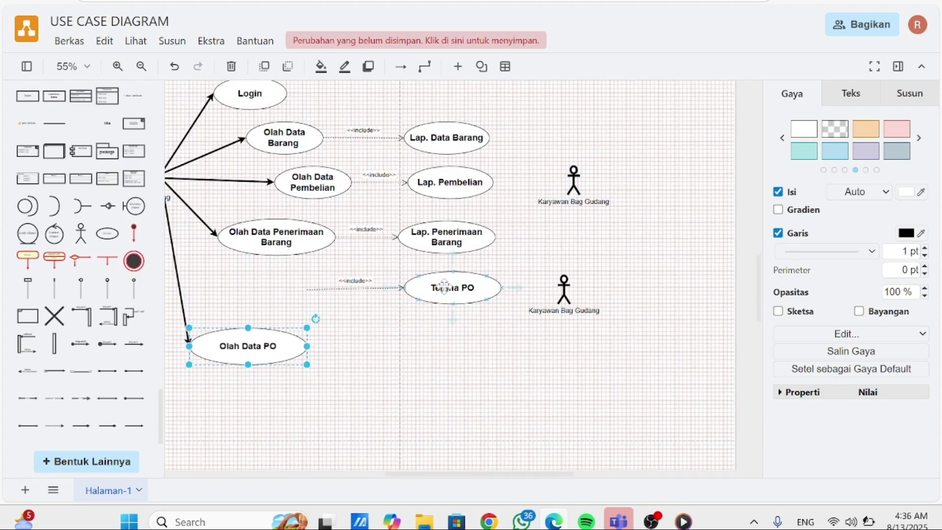
{"action": "left_click_drag", "start_coordinate": [442, 289], "coordinate": [438, 358]}
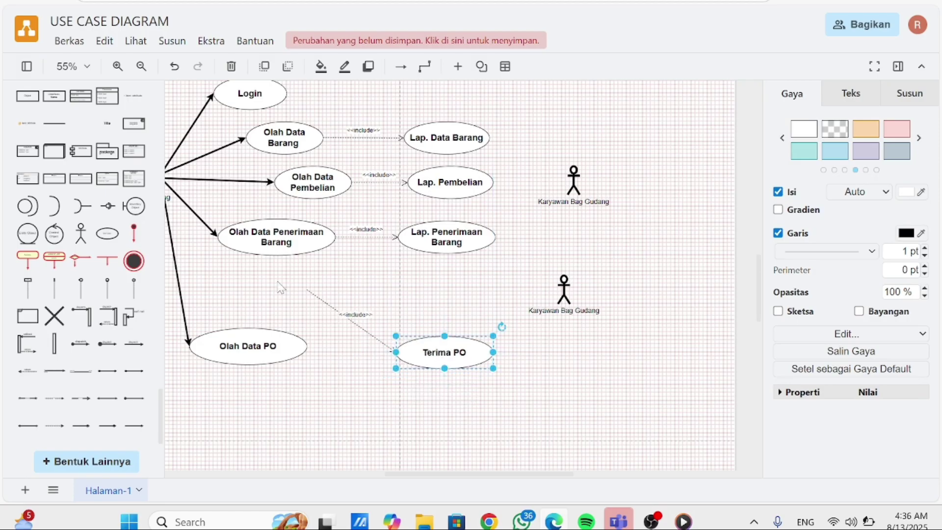
{"action": "left_click", "coordinate": [308, 292]}
{"action": "left_click_drag", "start_coordinate": [307, 290], "coordinate": [305, 345]}
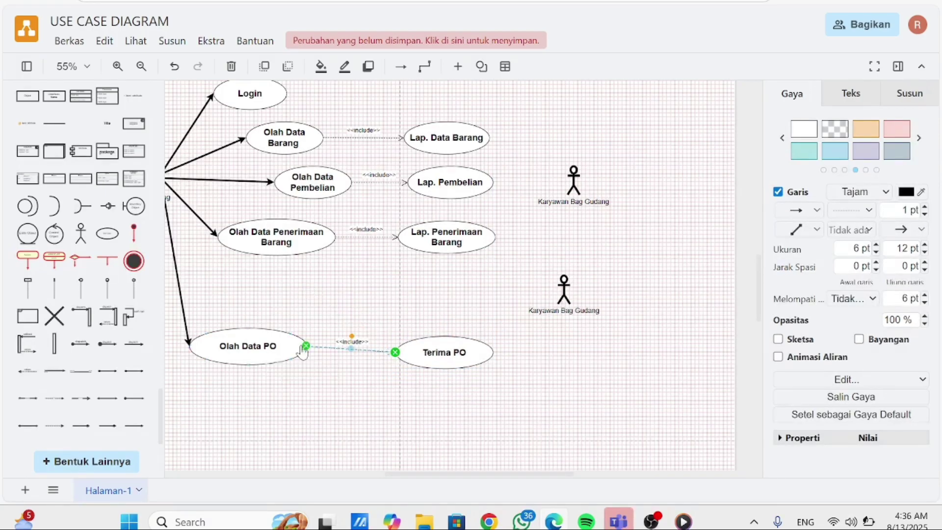
{"action": "left_click", "coordinate": [463, 356]}
{"action": "mouse_move", "coordinate": [463, 356]}
{"action": "left_mouse_down"}
{"action": "mouse_move", "coordinate": [460, 347]}
{"action": "mouse_move", "coordinate": [467, 351]}
{"action": "left_mouse_up"}
Move the lower actor on the report side down beside "Terima PO", aligned with the actor above it
{"action": "left_click", "coordinate": [566, 294]}
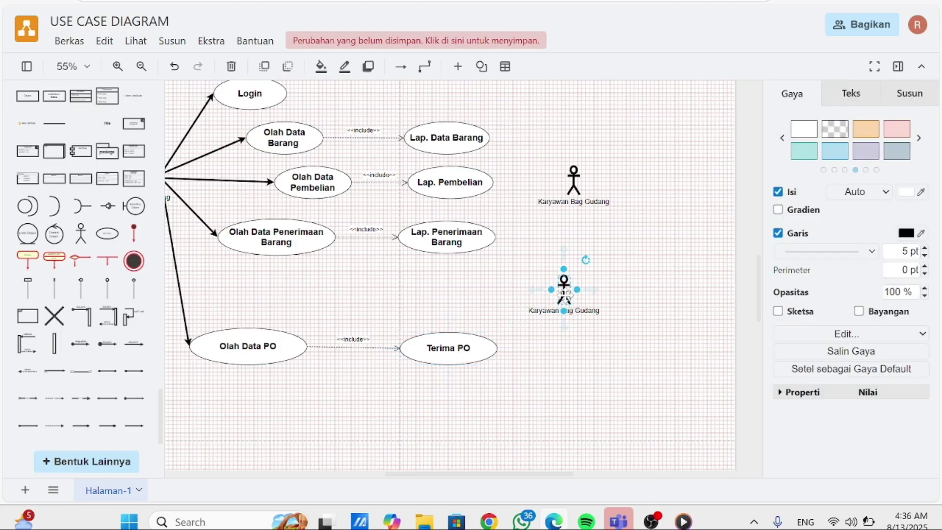
{"action": "left_click_drag", "start_coordinate": [566, 295], "coordinate": [576, 346]}
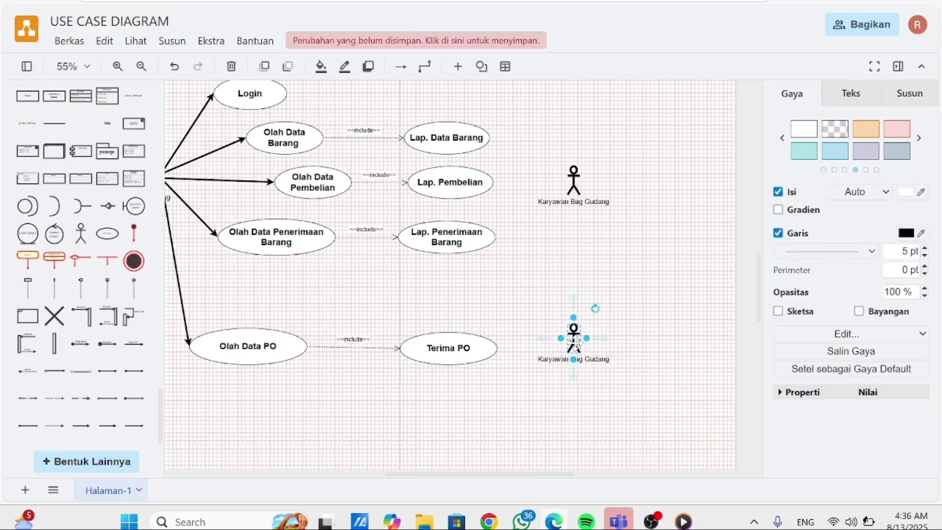
{"action": "left_click", "coordinate": [639, 316]}
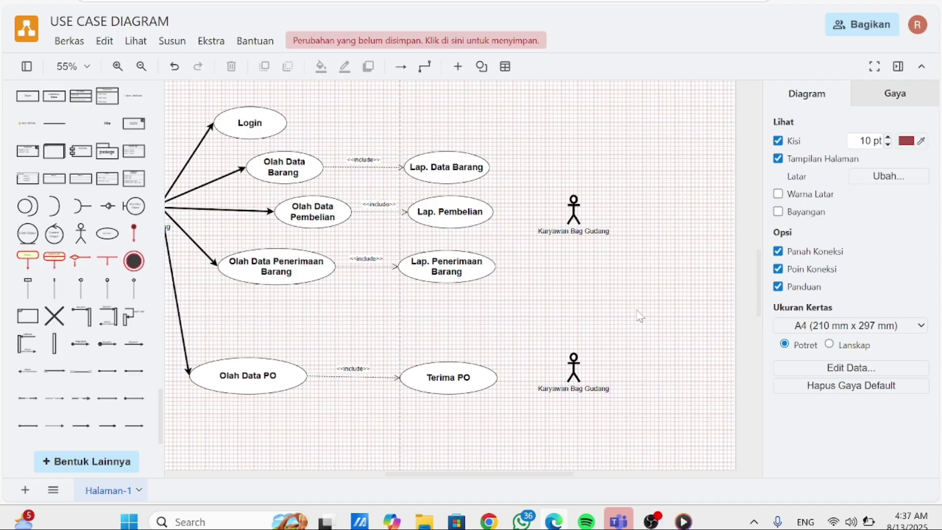
Duplicate the solid arrow twice and run the copies from "Lap. Data Barang" and "Lap. Pembelian" to the actor beside the reports
{"action": "scroll", "coordinate": [342, 252], "scroll_direction": "left", "scroll_amount": 4}
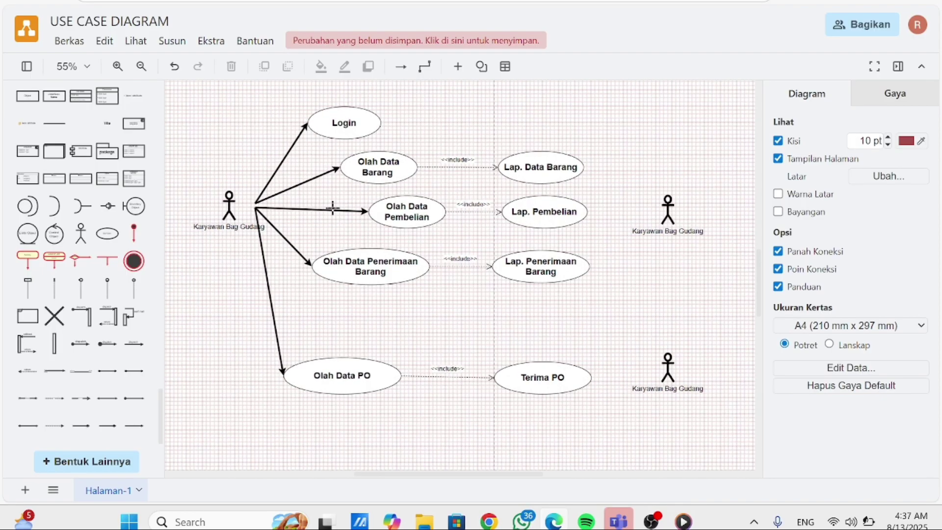
{"action": "left_click", "coordinate": [332, 208]}
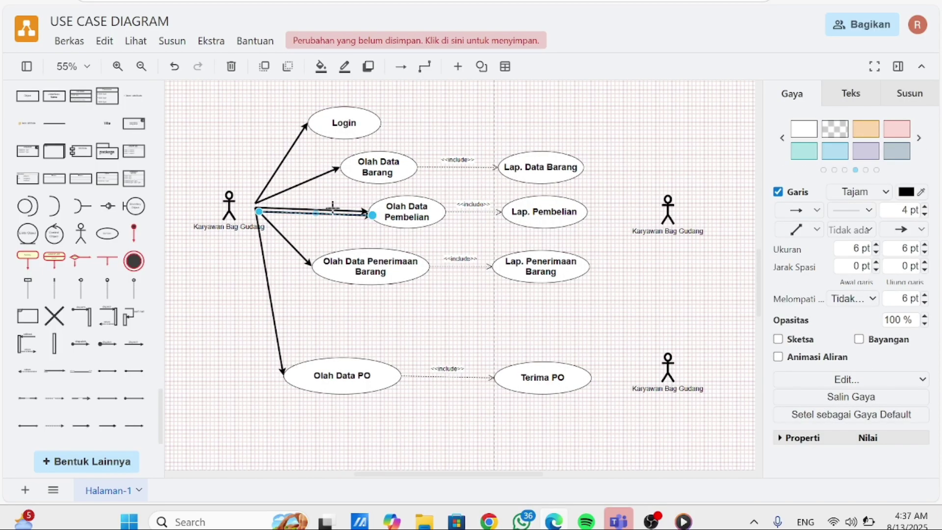
{"action": "left_click_drag", "start_coordinate": [333, 208], "coordinate": [655, 211]}
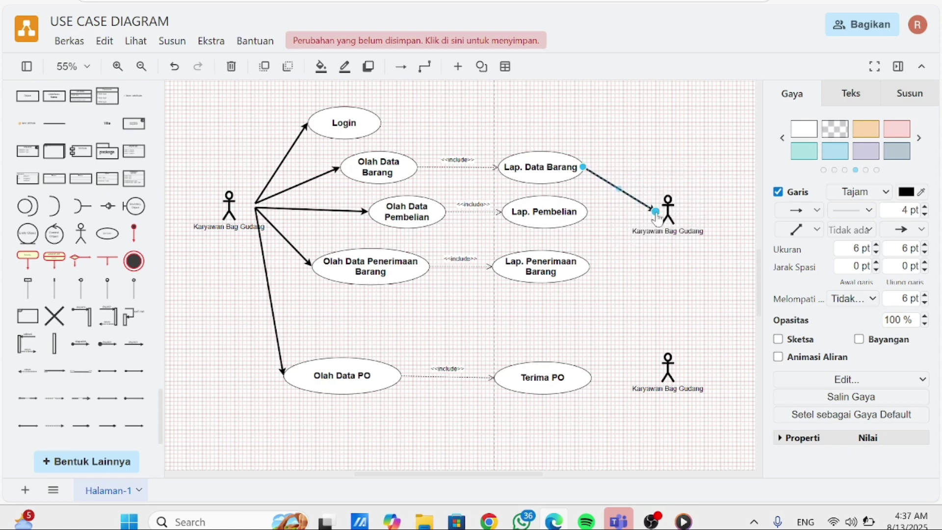
{"action": "left_click_drag", "start_coordinate": [611, 187], "coordinate": [609, 228]}
{"action": "left_click_drag", "start_coordinate": [659, 259], "coordinate": [651, 216]}
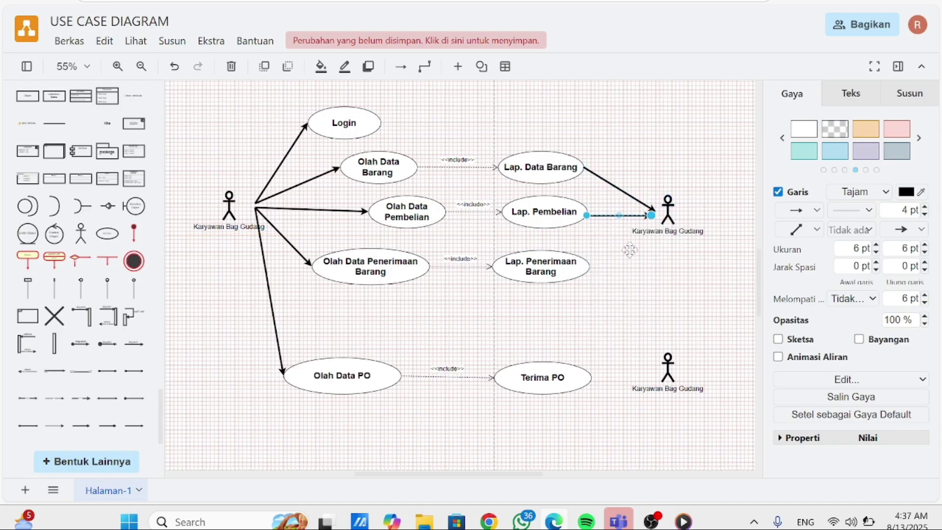
Duplicate the solid arrow from "Lap. Pembelian" and run the copy from "Lap. Penerimaan Barang" to the same actor
{"action": "left_click", "coordinate": [588, 268]}
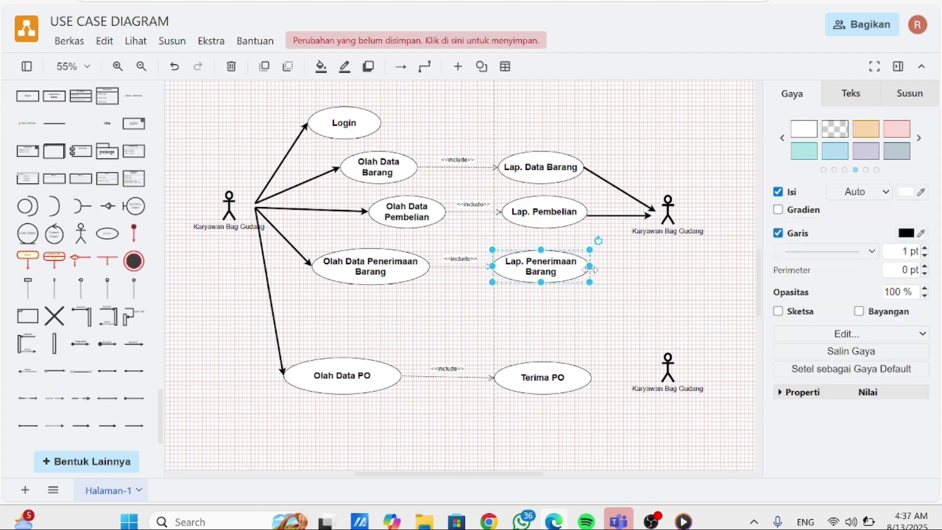
{"action": "left_click", "coordinate": [613, 215]}
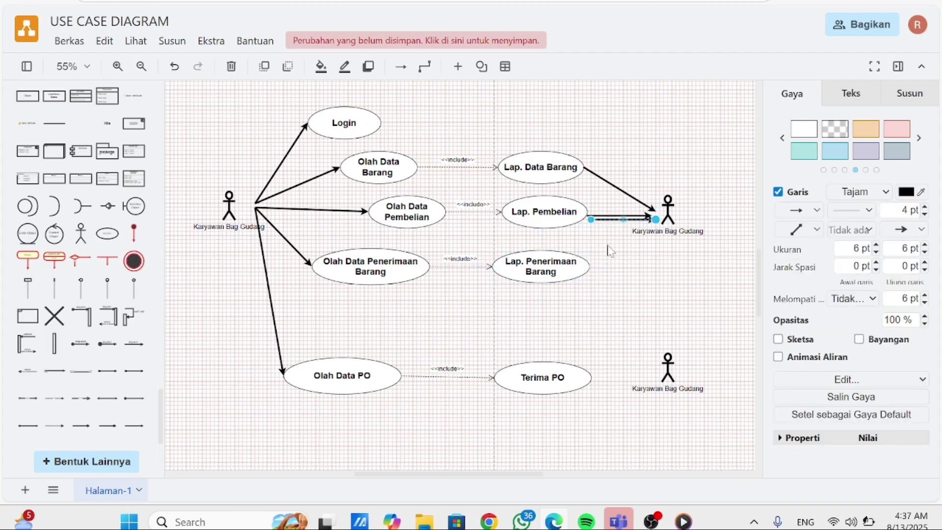
{"action": "left_click_drag", "start_coordinate": [608, 219], "coordinate": [660, 228]}
{"action": "left_click", "coordinate": [705, 282]}
Duplicate the solid arrow from "Lap. Penerimaan Barang", place the copy above "Terima PO", and refit the upper arrow to its ellipse and actor
{"action": "scroll", "coordinate": [705, 283], "scroll_direction": "right", "scroll_amount": 1}
{"action": "scroll", "coordinate": [705, 283], "scroll_direction": "down", "scroll_amount": 2}
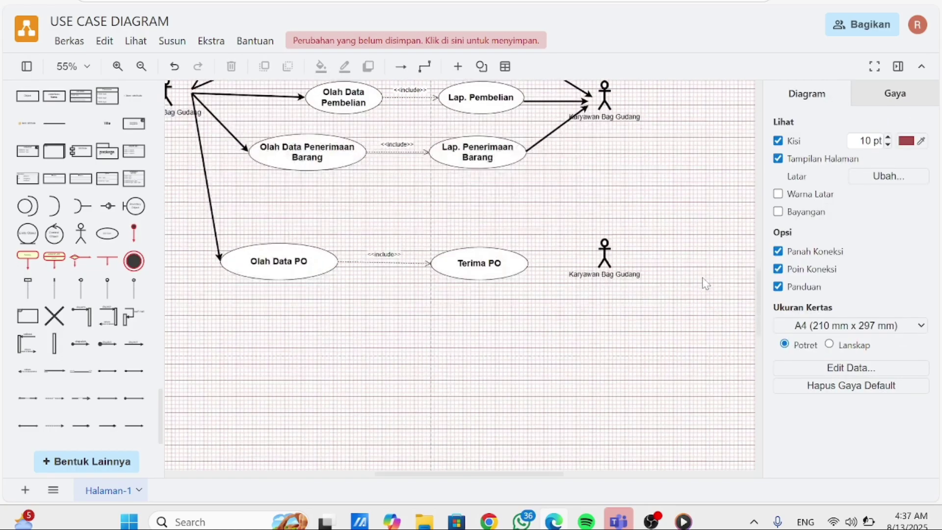
{"action": "scroll", "coordinate": [570, 285], "scroll_direction": "up", "scroll_amount": 2}
{"action": "scroll", "coordinate": [535, 316], "scroll_direction": "down", "scroll_amount": 1}
{"action": "left_click", "coordinate": [514, 322]}
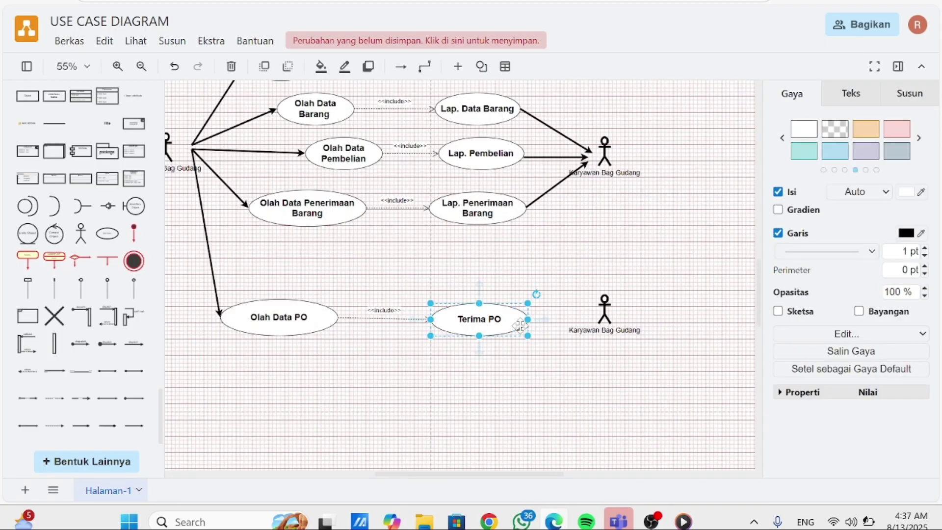
{"action": "left_click", "coordinate": [651, 270]}
{"action": "scroll", "coordinate": [554, 373], "scroll_direction": "down", "scroll_amount": 1}
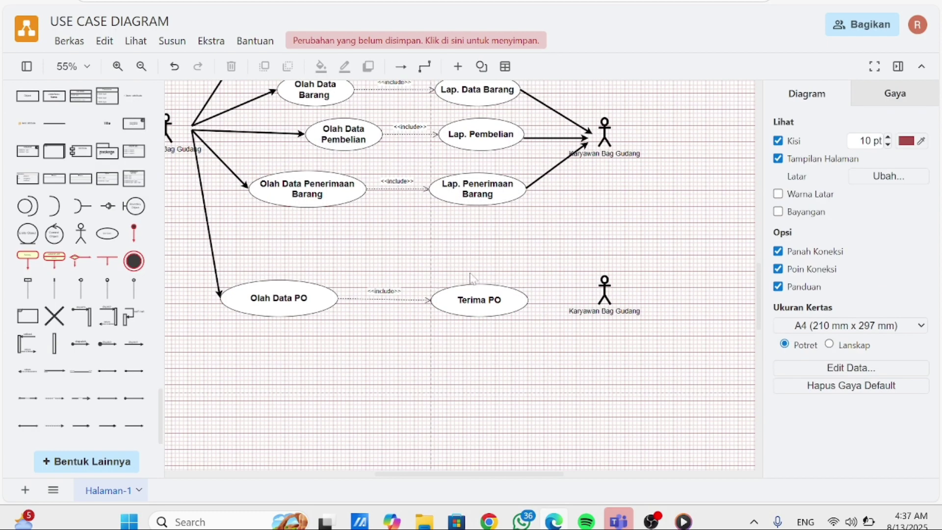
{"action": "left_click", "coordinate": [546, 175]}
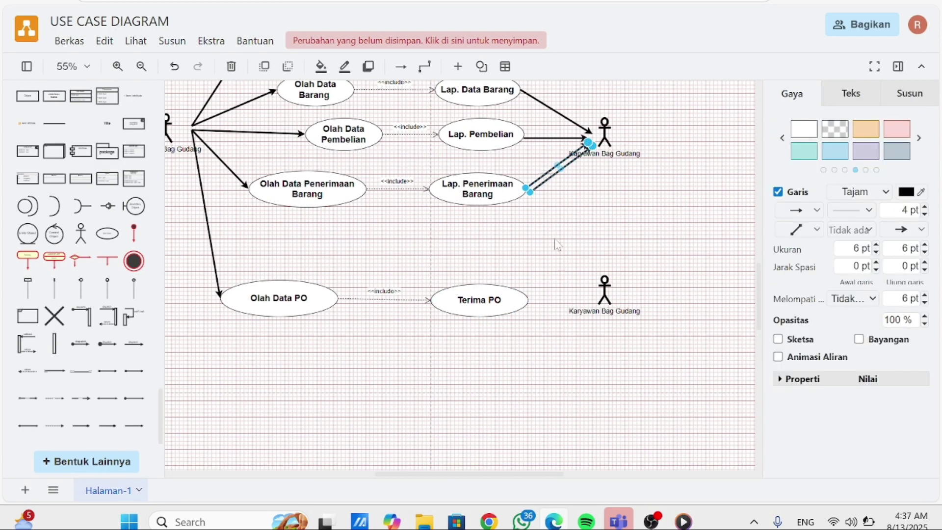
{"action": "left_click_drag", "start_coordinate": [544, 173], "coordinate": [545, 279]}
{"action": "key", "text": "ctrl+z"}
{"action": "mouse_move", "coordinate": [538, 175]}
{"action": "left_mouse_down"}
{"action": "mouse_move", "coordinate": [546, 273]}
{"action": "mouse_move", "coordinate": [540, 177]}
{"action": "left_mouse_up"}
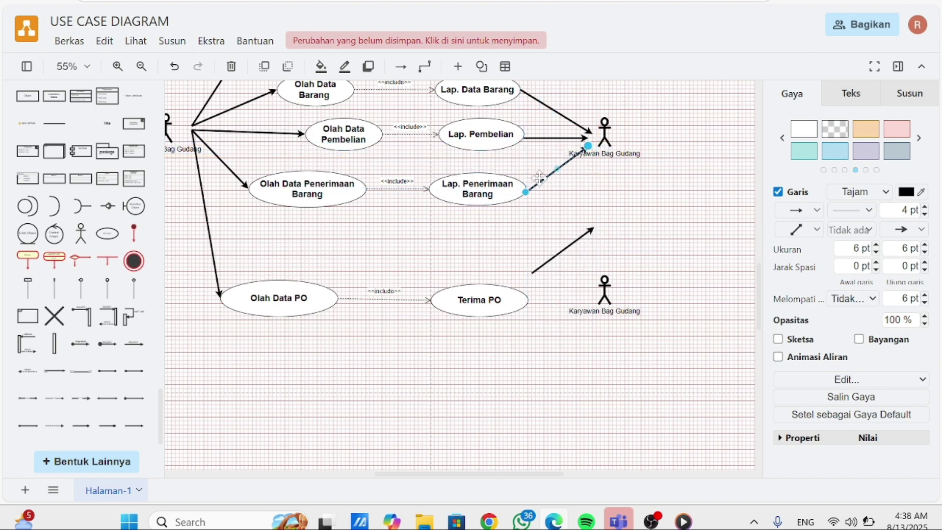
{"action": "left_click_drag", "start_coordinate": [590, 146], "coordinate": [588, 146]}
{"action": "left_click", "coordinate": [640, 219]}
{"action": "left_click", "coordinate": [564, 248]}
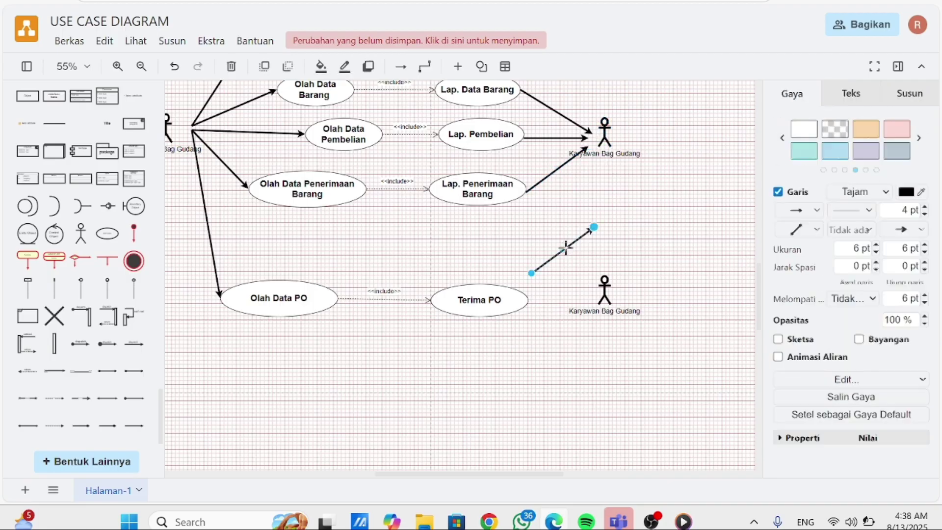
{"action": "left_click_drag", "start_coordinate": [562, 250], "coordinate": [562, 287]}
{"action": "key", "text": "ctrl+z"}
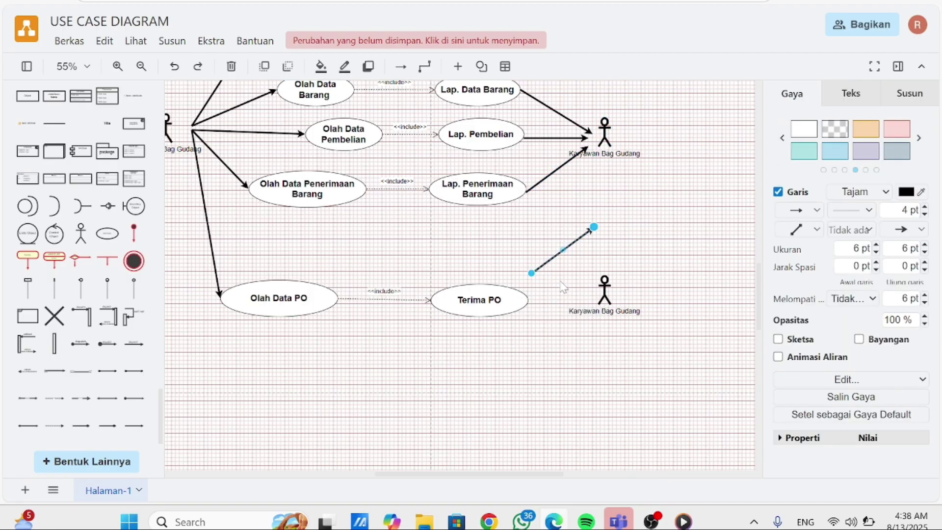
{"action": "key", "text": "Escape"}
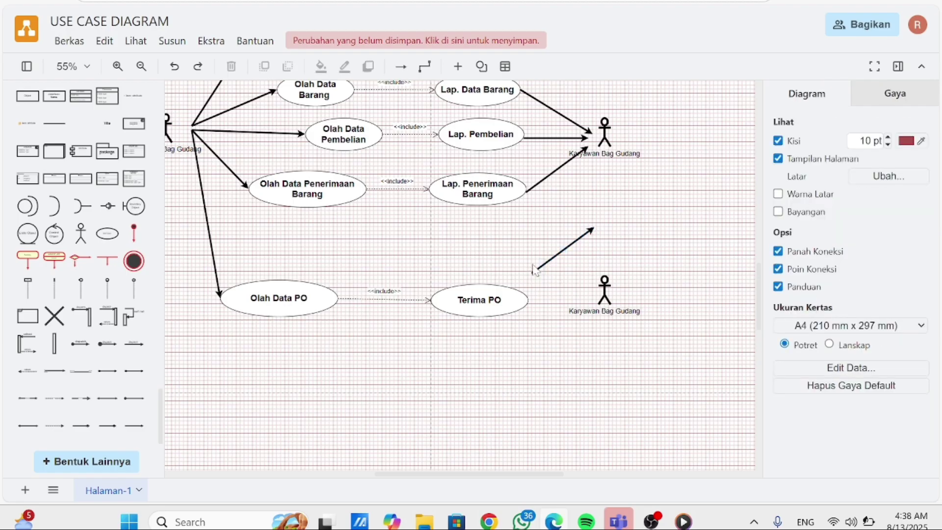
Run the loose solid arrow from the edge of "Terima PO" to the actor beside it
{"action": "left_click", "coordinate": [535, 270]}
{"action": "left_click_drag", "start_coordinate": [533, 273], "coordinate": [527, 300]}
{"action": "left_click_drag", "start_coordinate": [594, 227], "coordinate": [594, 296]}
{"action": "left_click", "coordinate": [690, 243]}
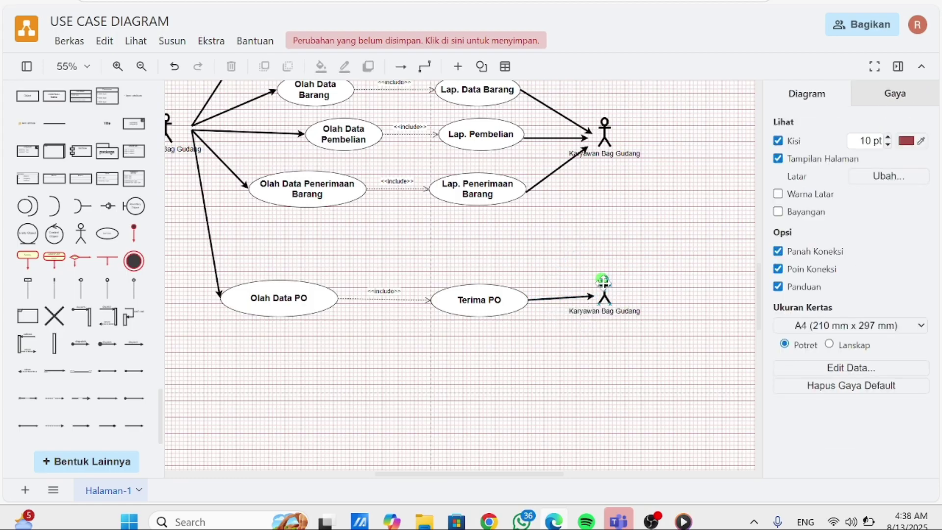
Rename the actor beside the three reports as "Owner Toko"
{"action": "left_click_drag", "start_coordinate": [680, 293], "coordinate": [717, 291]}
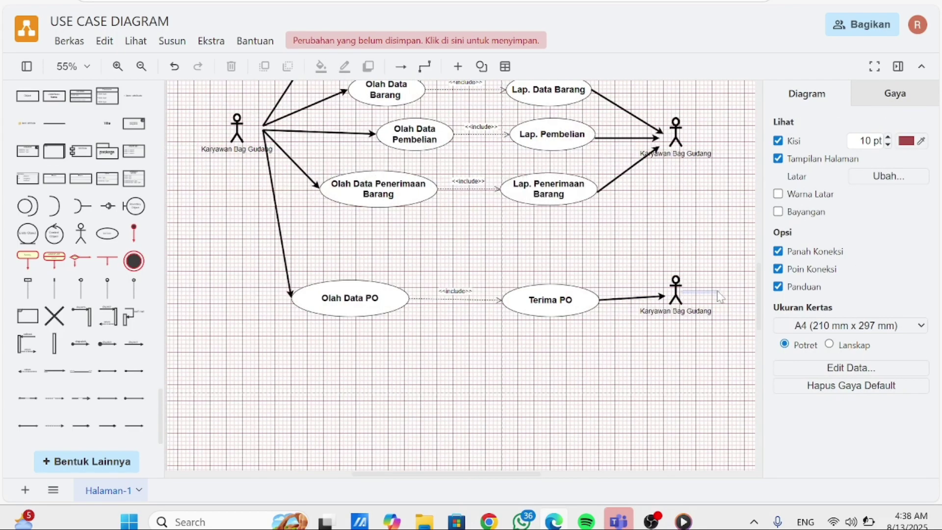
{"action": "scroll", "coordinate": [716, 296], "scroll_direction": "up", "scroll_amount": 3}
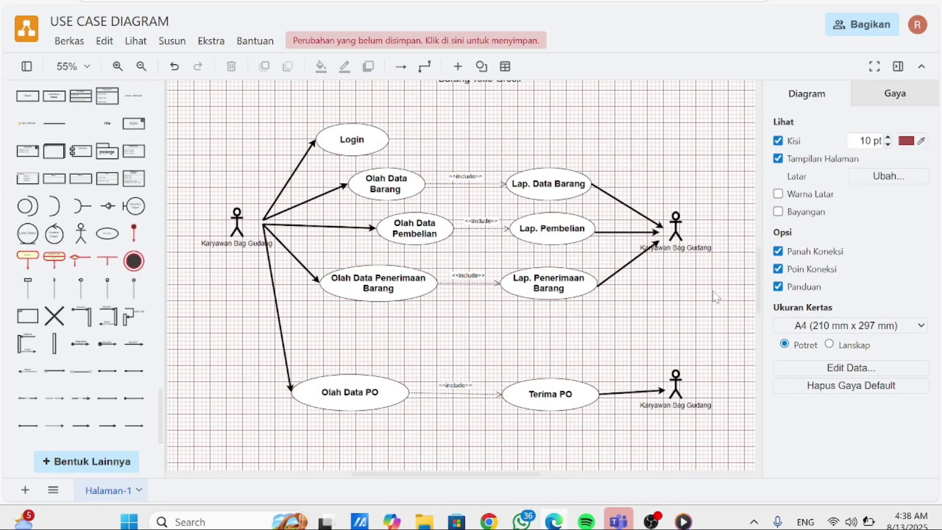
{"action": "left_click", "coordinate": [676, 235]}
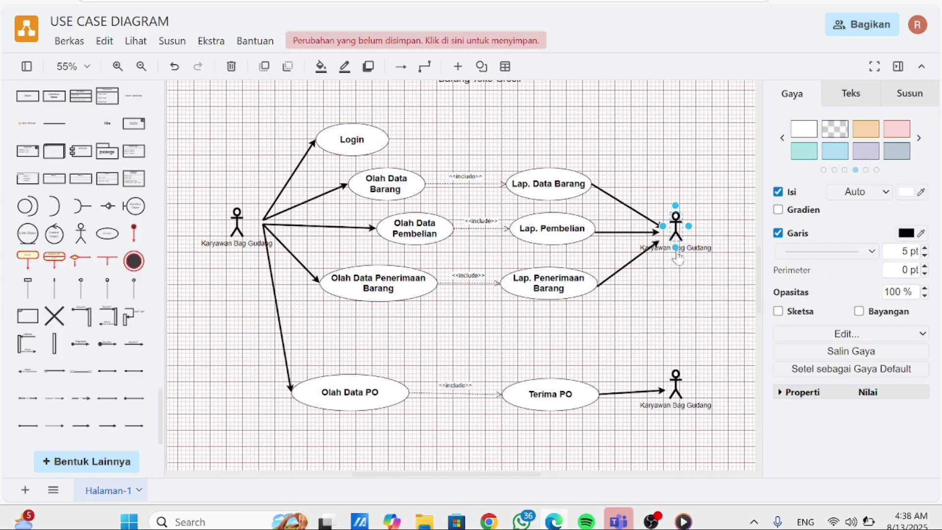
{"action": "left_click", "coordinate": [720, 151]}
{"action": "left_click", "coordinate": [697, 246]}
{"action": "double_click", "coordinate": [696, 247]}
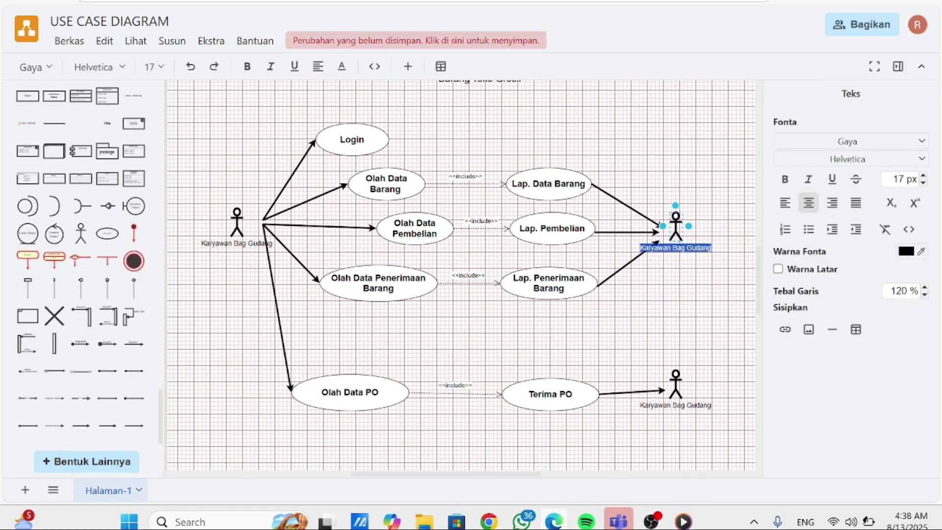
{"action": "type", "text": "a"}
{"action": "type", "text": "wner Toko"}
Rename the actor beside "Terima PO" as "Sapplier"
{"action": "left_click", "coordinate": [675, 390]}
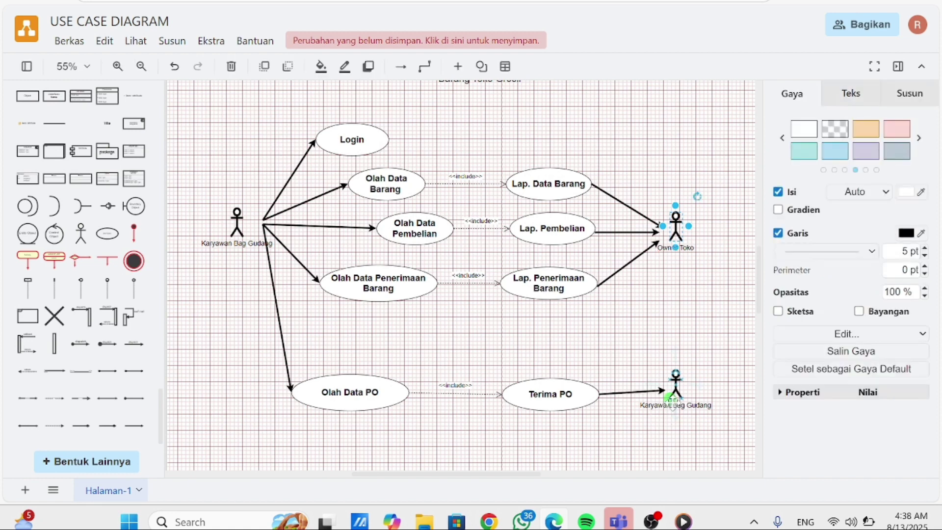
{"action": "double_click", "coordinate": [673, 379]}
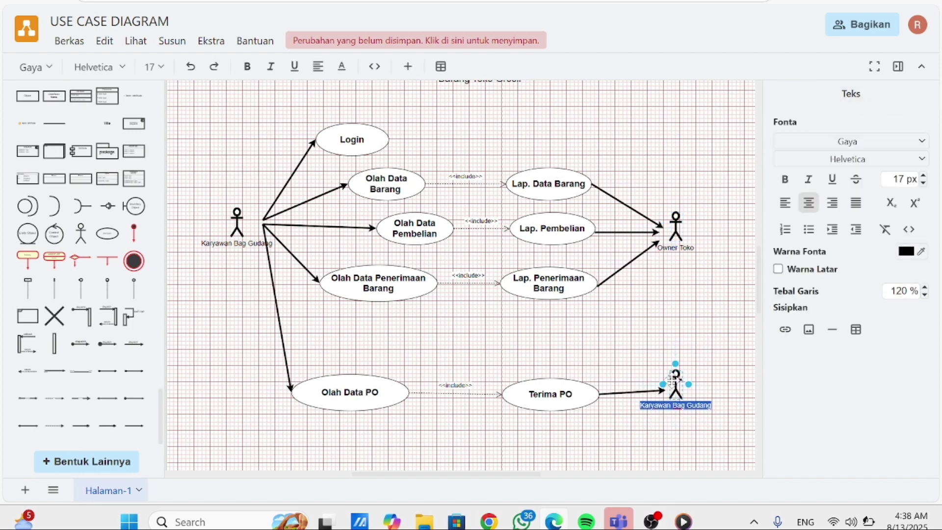
{"action": "key", "text": "BackSpace"}
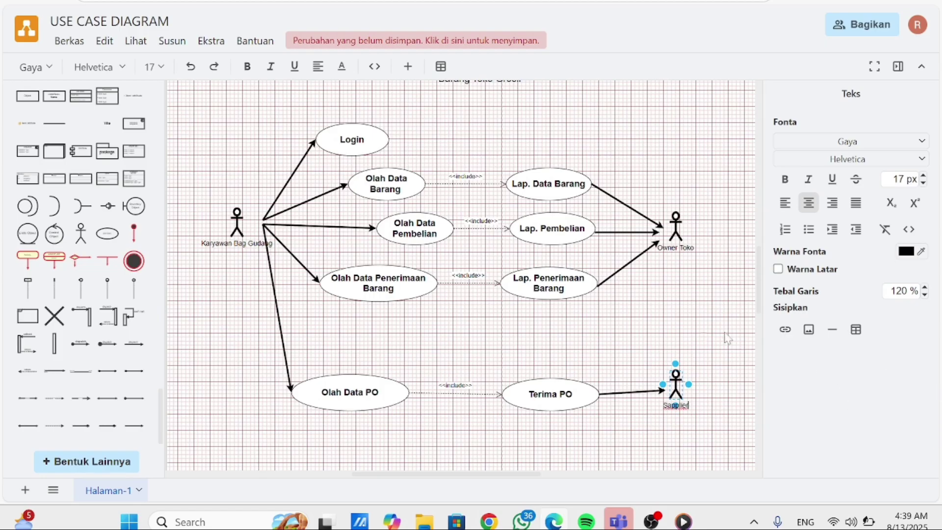
{"action": "left_click", "coordinate": [702, 335]}
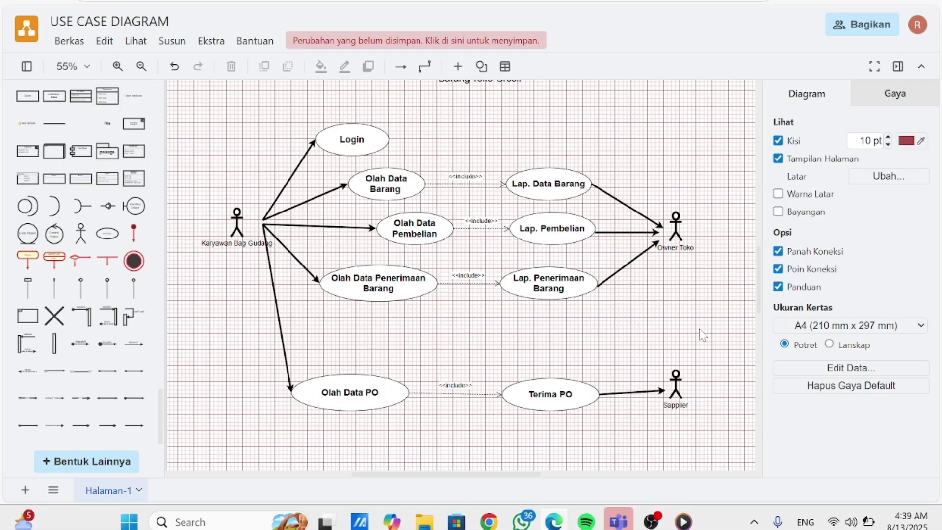
Review the drawn use case diagram from the title down to the "Olah Data PO" and "Terima PO" row
{"action": "scroll", "coordinate": [702, 335], "scroll_direction": "up", "scroll_amount": 1}
{"action": "scroll", "coordinate": [702, 336], "scroll_direction": "left", "scroll_amount": 3}
{"action": "scroll", "coordinate": [703, 335], "scroll_direction": "right", "scroll_amount": 3}
{"action": "scroll", "coordinate": [703, 335], "scroll_direction": "down", "scroll_amount": 2}
{"action": "scroll", "coordinate": [703, 335], "scroll_direction": "up", "scroll_amount": 1}
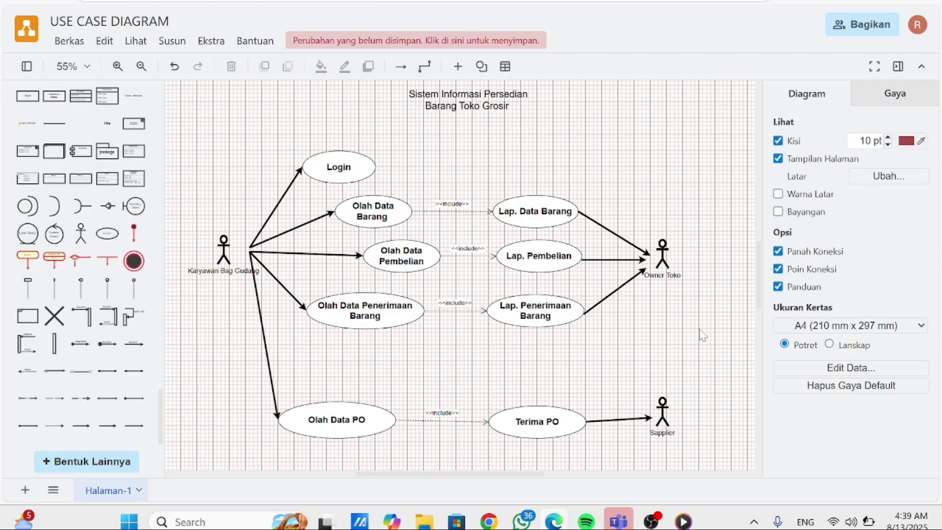
{"action": "scroll", "coordinate": [702, 335], "scroll_direction": "up", "scroll_amount": 1}
{"action": "scroll", "coordinate": [702, 335], "scroll_direction": "down", "scroll_amount": 3}
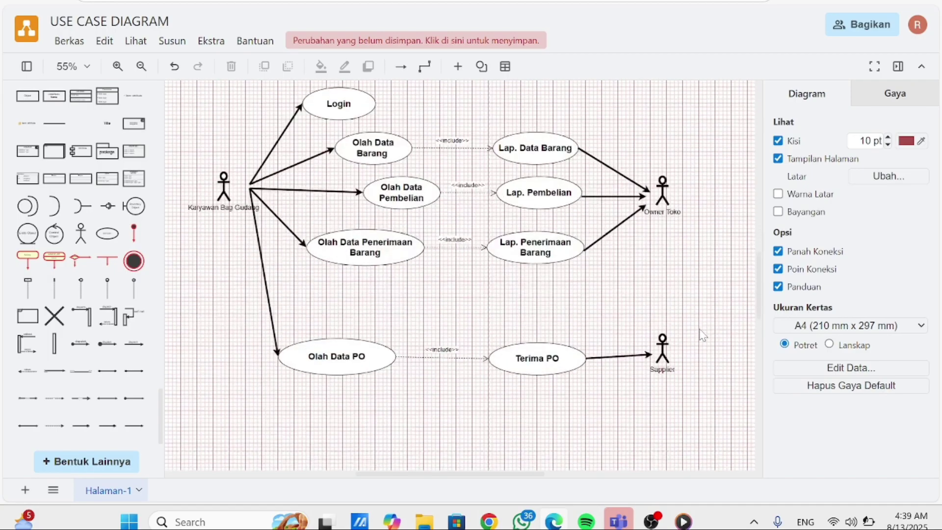
{"action": "scroll", "coordinate": [702, 335], "scroll_direction": "up", "scroll_amount": 1}
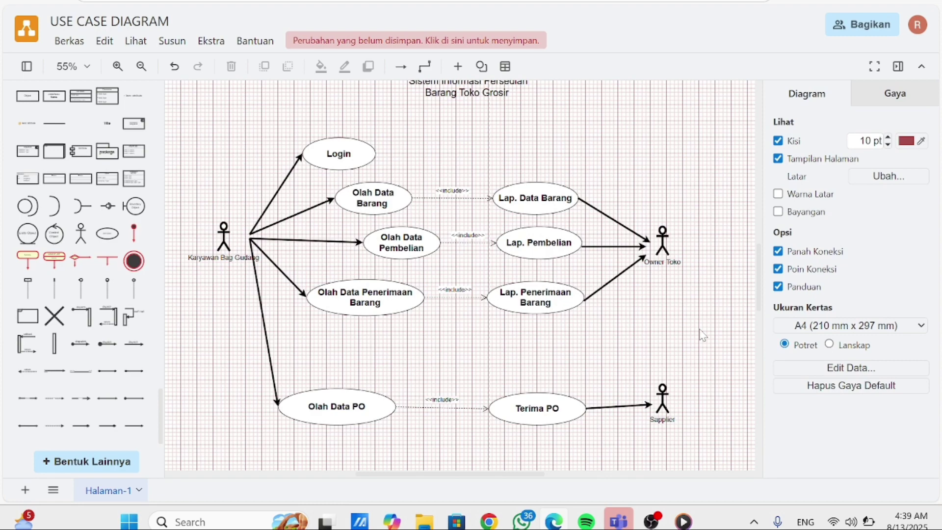
{"action": "scroll", "coordinate": [702, 335], "scroll_direction": "down", "scroll_amount": 3}
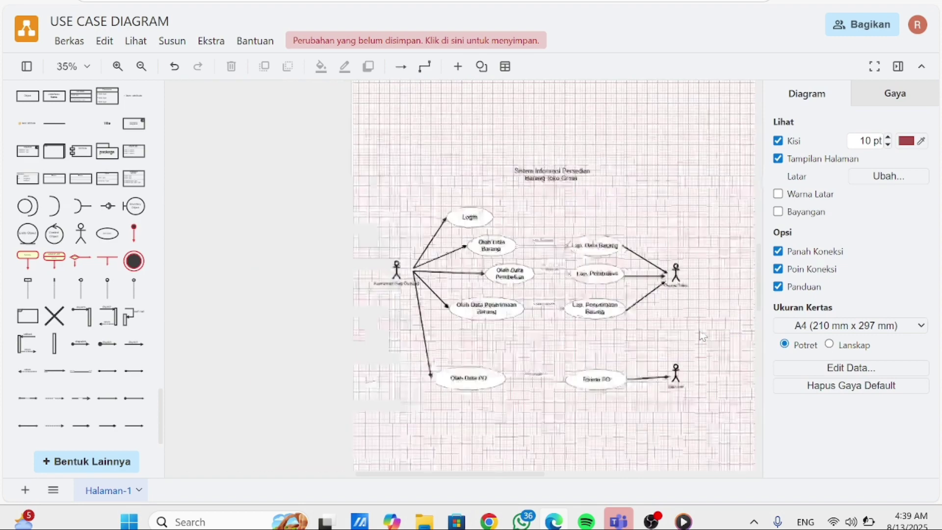
Examine the coloured system boundary behind the use cases in the reference diagram above and compare it with the new diagram
{"action": "scroll", "coordinate": [702, 335], "scroll_direction": "down", "scroll_amount": 2}
{"action": "scroll", "coordinate": [703, 335], "scroll_direction": "up", "scroll_amount": 2}
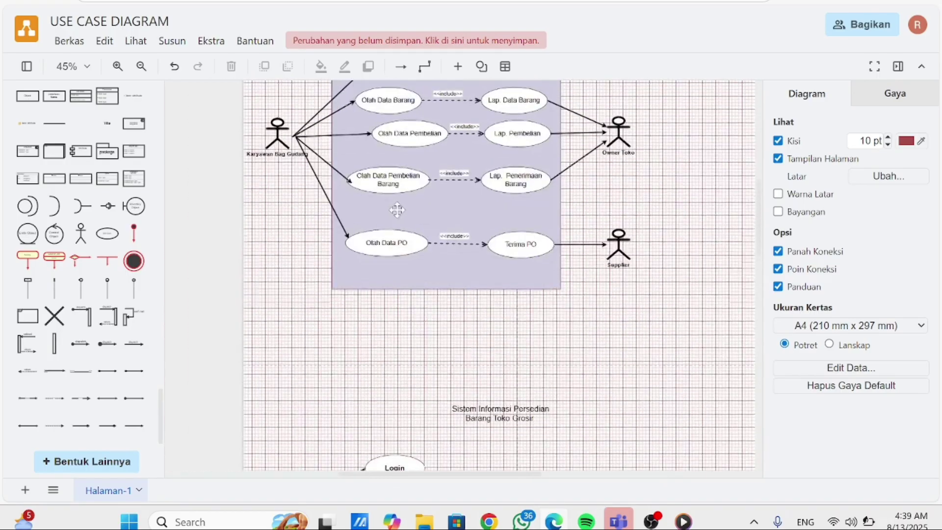
{"action": "scroll", "coordinate": [372, 189], "scroll_direction": "up", "scroll_amount": 2}
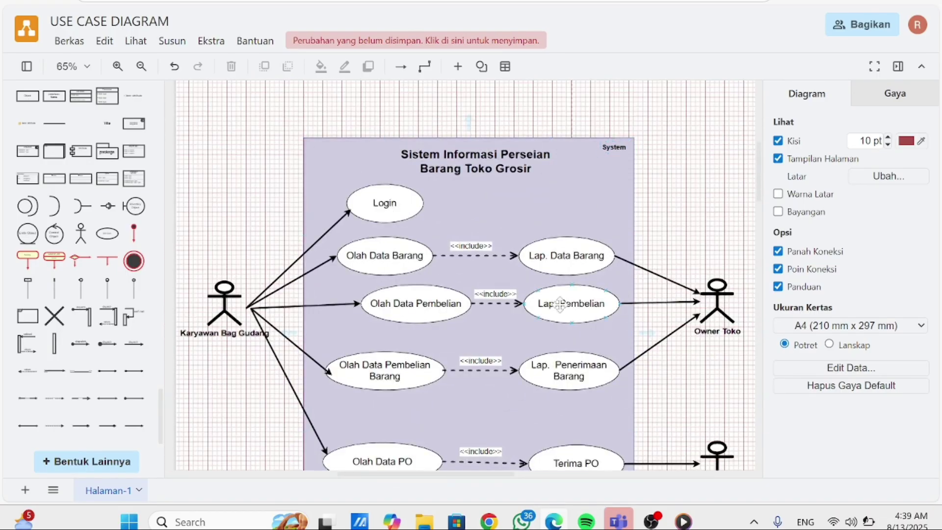
{"action": "scroll", "coordinate": [557, 305], "scroll_direction": "up", "scroll_amount": 3}
{"action": "scroll", "coordinate": [557, 305], "scroll_direction": "right", "scroll_amount": 2}
{"action": "scroll", "coordinate": [490, 264], "scroll_direction": "down", "scroll_amount": 3}
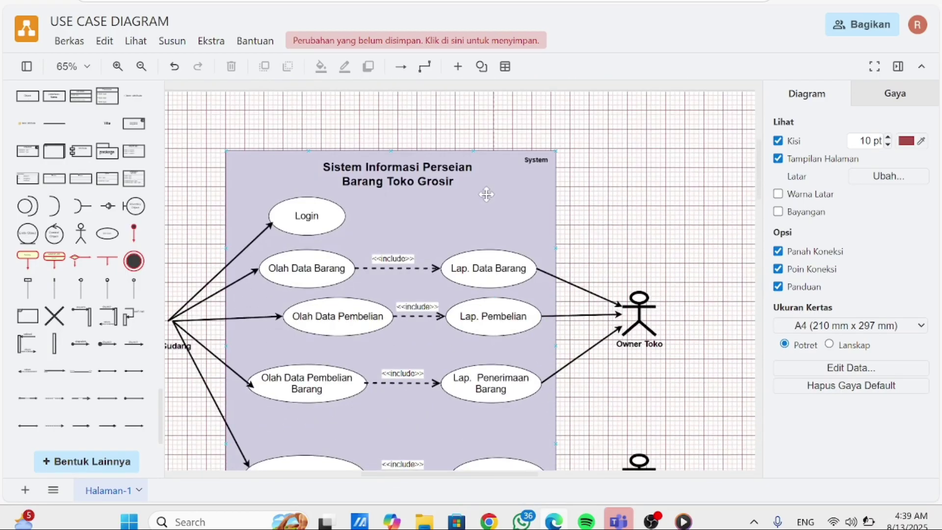
{"action": "scroll", "coordinate": [616, 259], "scroll_direction": "down", "scroll_amount": 5}
{"action": "scroll", "coordinate": [616, 259], "scroll_direction": "up", "scroll_amount": 2}
{"action": "left_click", "coordinate": [444, 247]}
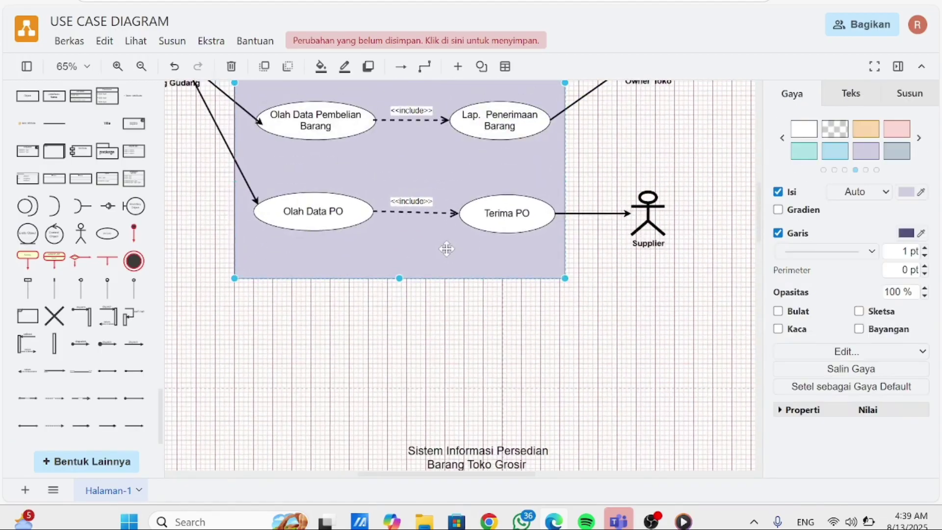
{"action": "scroll", "coordinate": [446, 249], "scroll_direction": "down", "scroll_amount": 3}
{"action": "scroll", "coordinate": [446, 249], "scroll_direction": "down", "scroll_amount": 5}
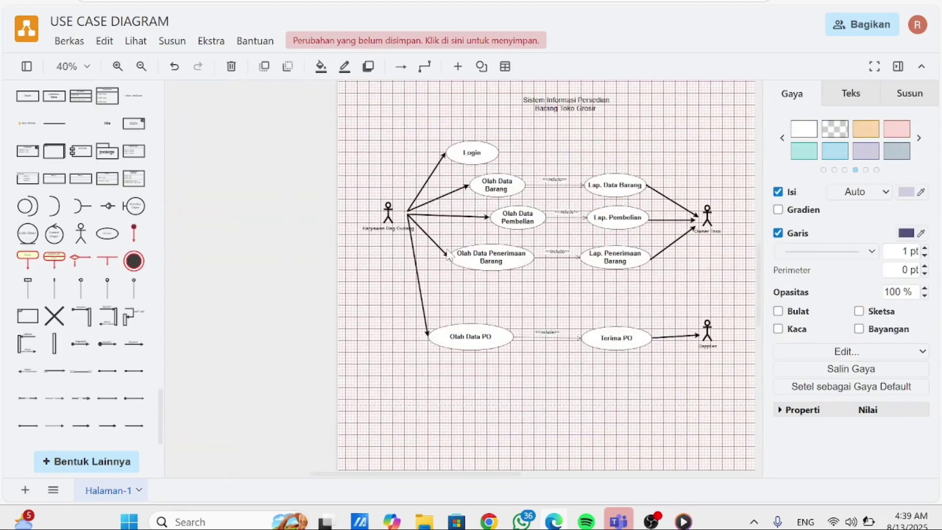
{"action": "scroll", "coordinate": [447, 255], "scroll_direction": "up", "scroll_amount": 2}
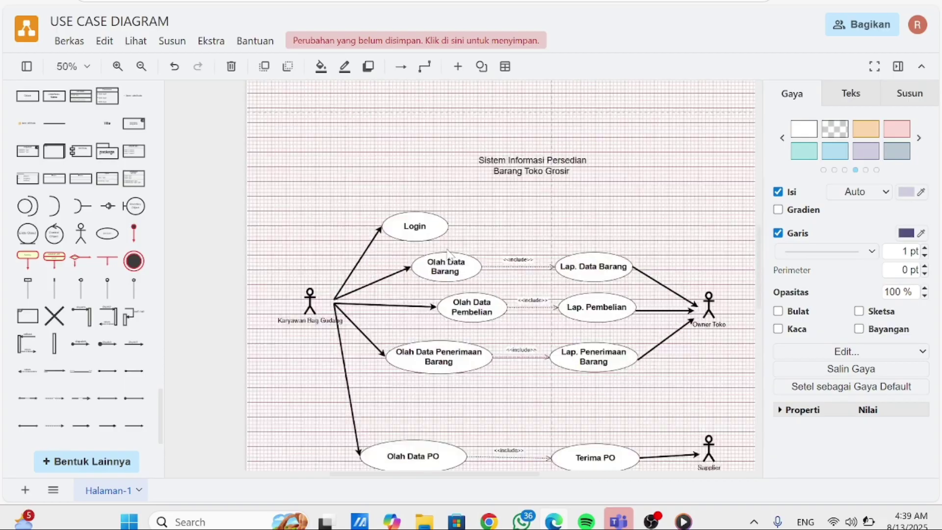
Insert a plain rectangle over the use cases and stretch it from above the diagram title to below "Olah Data PO"
{"action": "scroll", "coordinate": [96, 147], "scroll_direction": "up", "scroll_amount": 10}
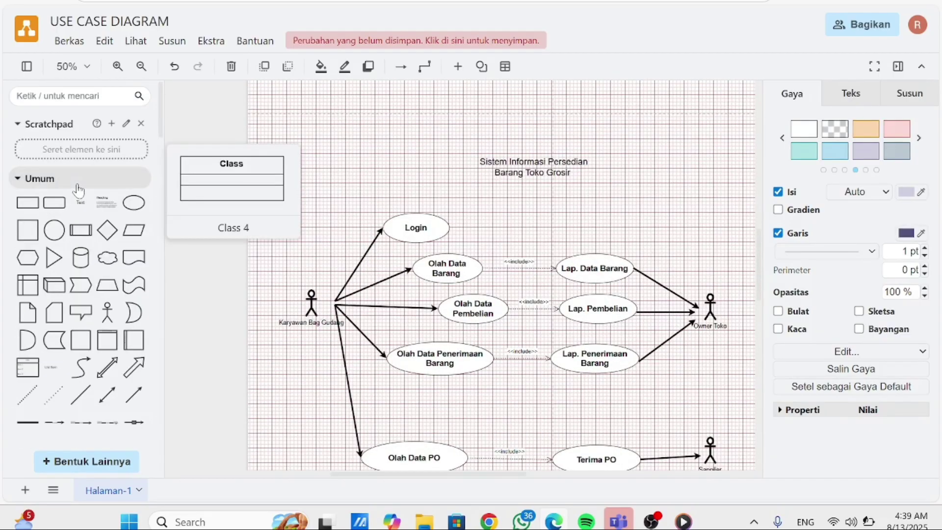
{"action": "left_click", "coordinate": [26, 207]}
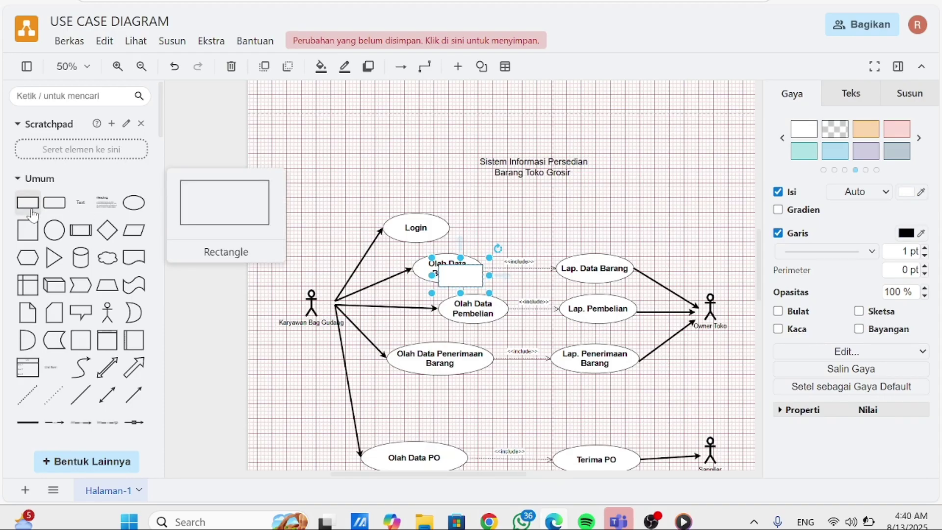
{"action": "left_click_drag", "start_coordinate": [461, 279], "coordinate": [356, 478]}
{"action": "scroll", "coordinate": [338, 380], "scroll_direction": "down", "scroll_amount": 3}
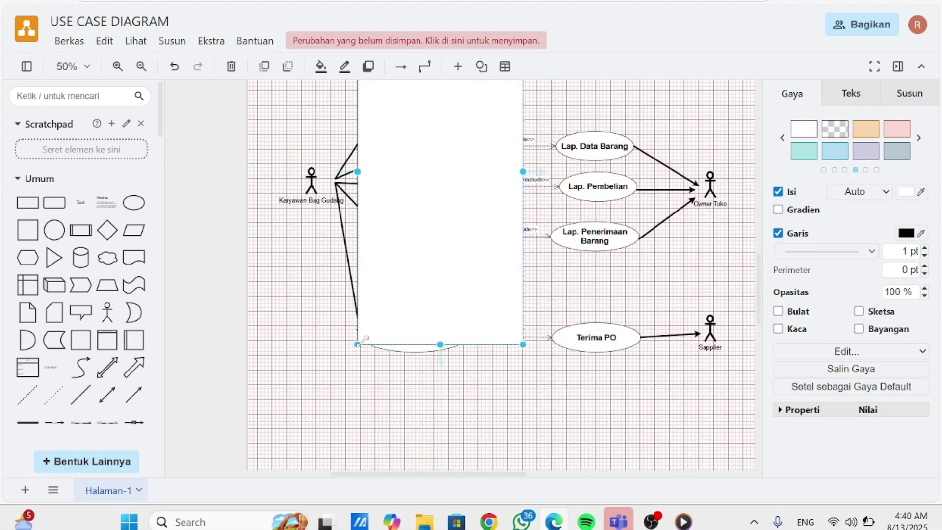
{"action": "left_click_drag", "start_coordinate": [357, 345], "coordinate": [356, 371]}
{"action": "scroll", "coordinate": [537, 317], "scroll_direction": "up", "scroll_amount": 5}
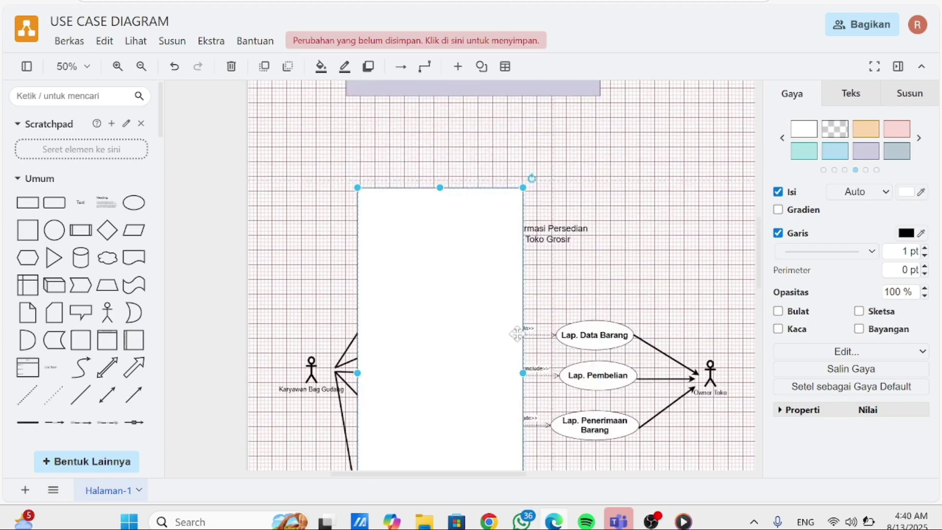
Widen the rectangle so it covers the report ellipses and "Terima PO", ending short of the owner and supplier actors
{"action": "left_click_drag", "start_coordinate": [521, 372], "coordinate": [663, 373]}
{"action": "mouse_move", "coordinate": [510, 186]}
{"action": "left_mouse_down"}
{"action": "mouse_move", "coordinate": [507, 241]}
{"action": "mouse_move", "coordinate": [510, 189]}
{"action": "left_mouse_up"}
{"action": "scroll", "coordinate": [538, 190], "scroll_direction": "down", "scroll_amount": 5}
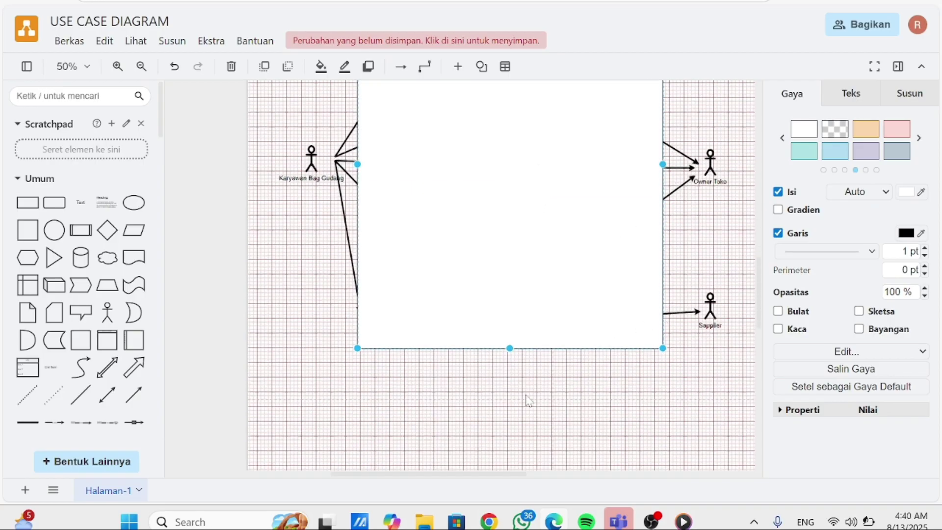
{"action": "scroll", "coordinate": [626, 298], "scroll_direction": "up", "scroll_amount": 5}
{"action": "scroll", "coordinate": [572, 304], "scroll_direction": "down", "scroll_amount": 3}
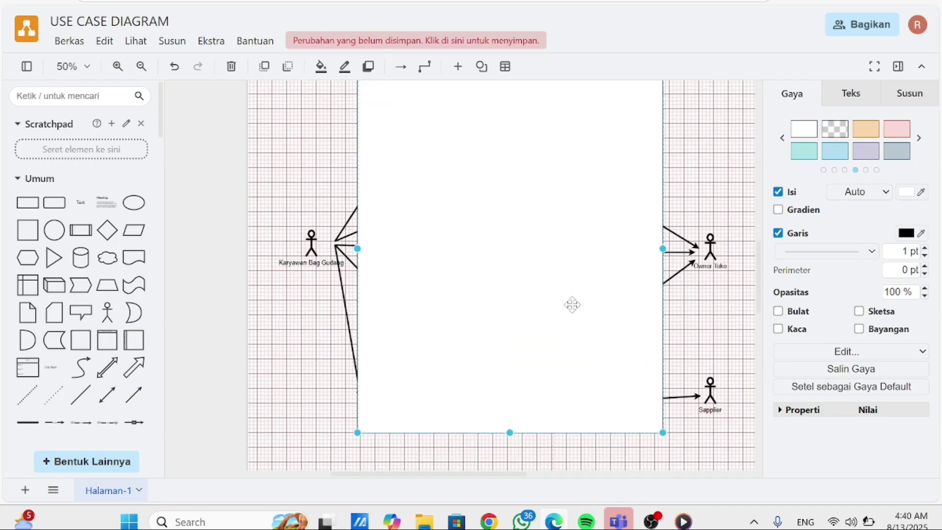
Apply the light blue preset style with the dark blue outline to the large rectangle
{"action": "left_click", "coordinate": [920, 139]}
{"action": "left_click", "coordinate": [920, 138]}
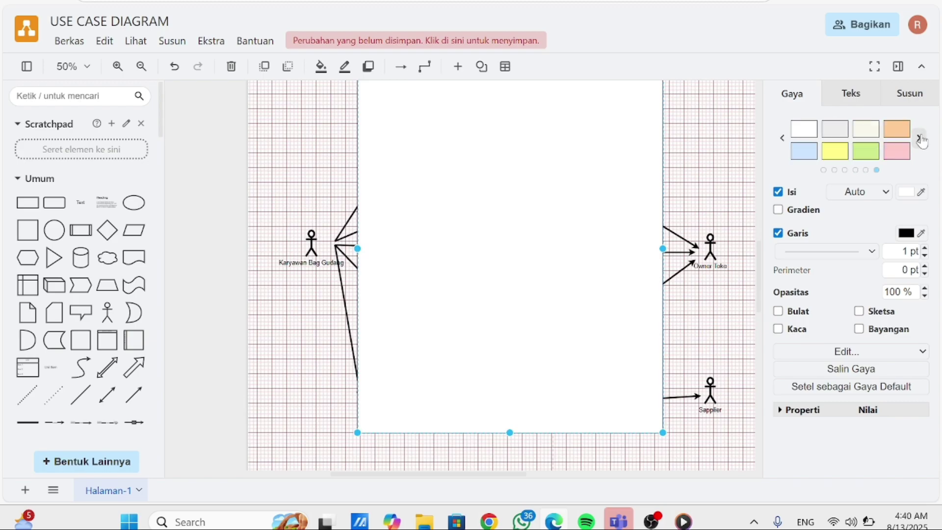
{"action": "left_click", "coordinate": [783, 139]}
{"action": "left_click", "coordinate": [783, 139]}
{"action": "left_click", "coordinate": [783, 139]}
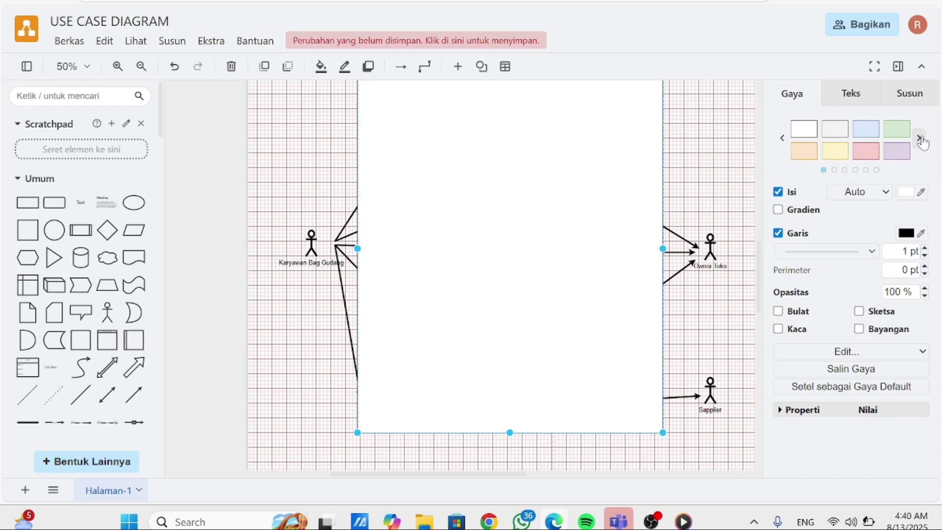
{"action": "left_click", "coordinate": [920, 139]}
{"action": "left_click", "coordinate": [919, 139]}
{"action": "left_click", "coordinate": [920, 139]}
{"action": "left_click", "coordinate": [920, 139]}
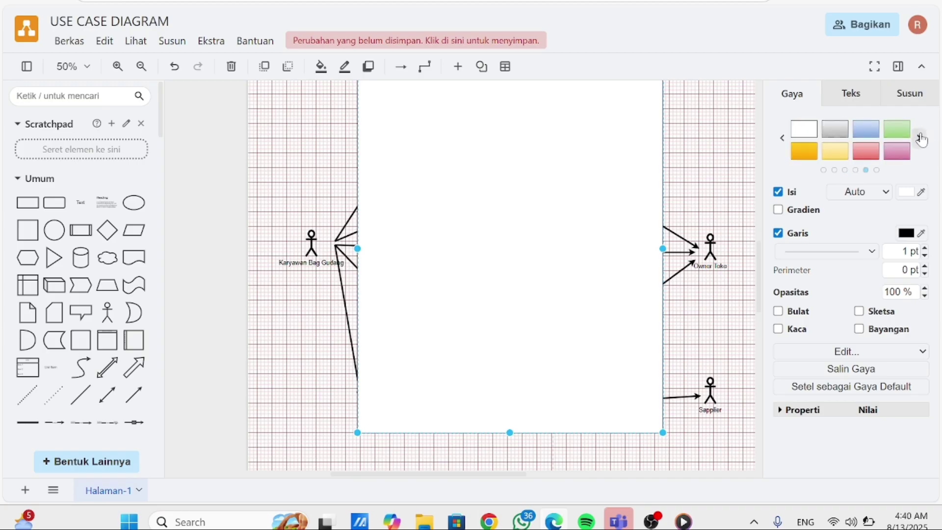
{"action": "left_click", "coordinate": [918, 140]}
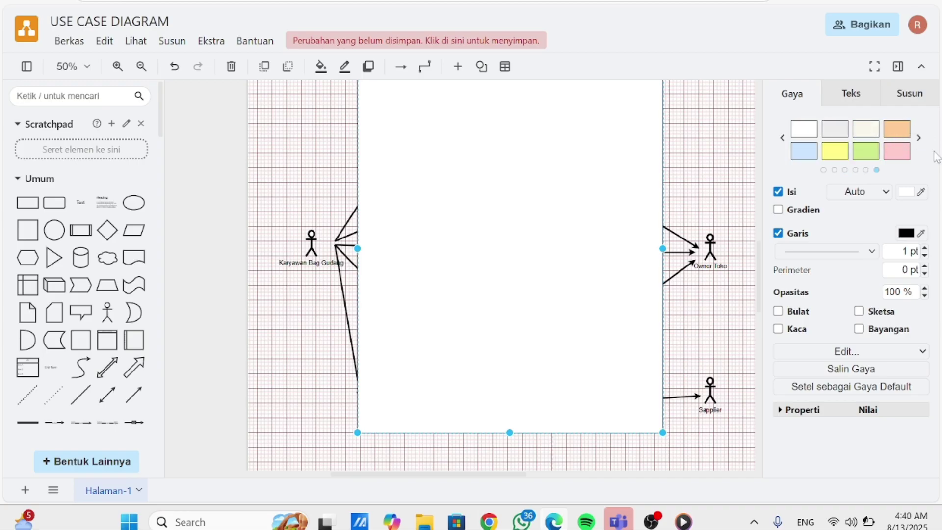
{"action": "left_click", "coordinate": [920, 139]}
{"action": "left_click", "coordinate": [920, 139]}
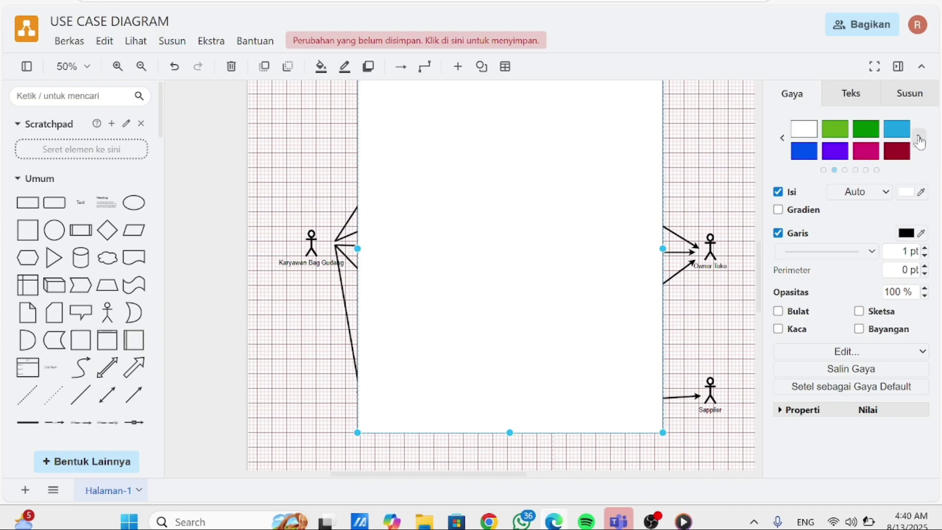
{"action": "left_click", "coordinate": [920, 138]}
{"action": "left_click", "coordinate": [920, 138]}
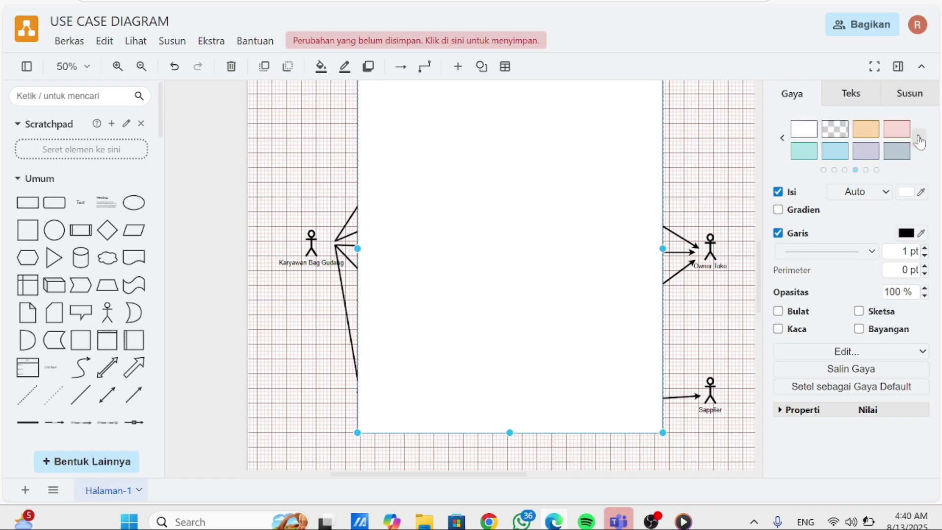
{"action": "left_click", "coordinate": [864, 156]}
{"action": "left_click", "coordinate": [840, 153]}
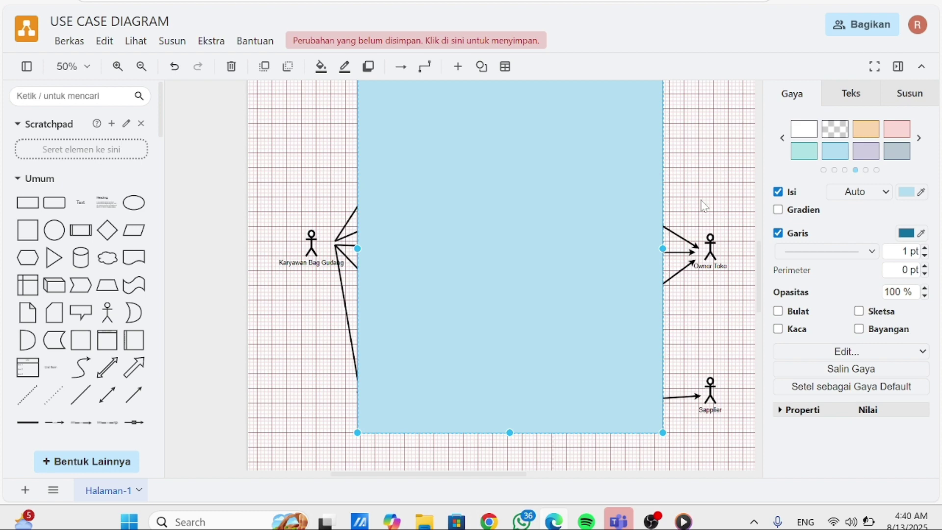
{"action": "left_click", "coordinate": [730, 169]}
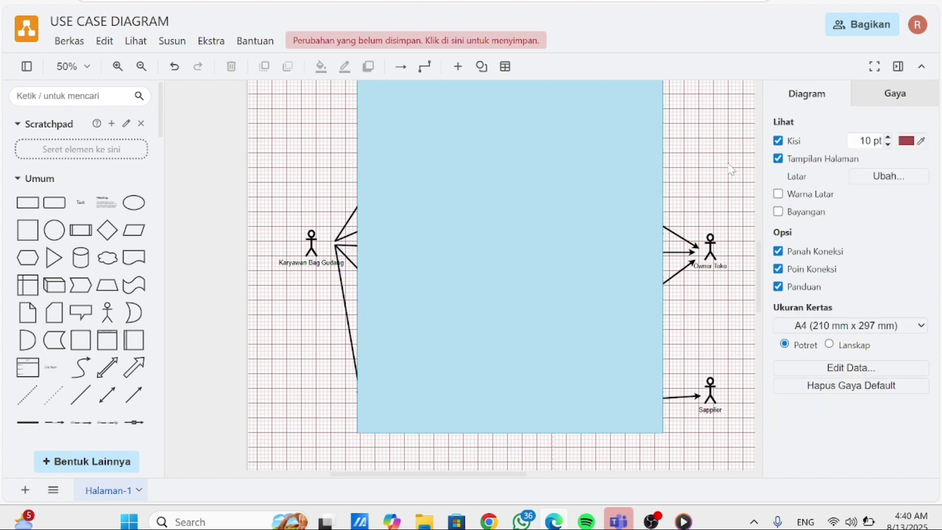
Send the light blue rectangle to the back, behind the title, use cases and arrows
{"action": "scroll", "coordinate": [581, 204], "scroll_direction": "up", "scroll_amount": 1}
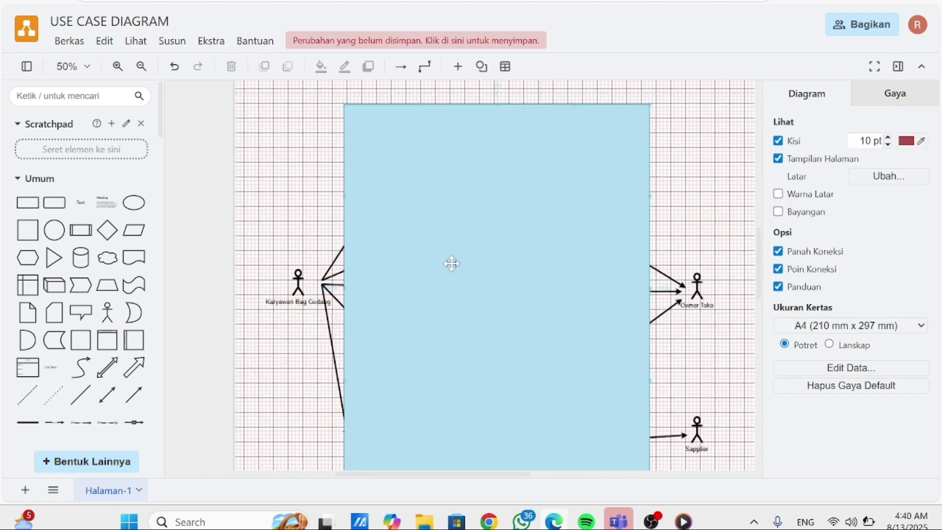
{"action": "left_click", "coordinate": [452, 264]}
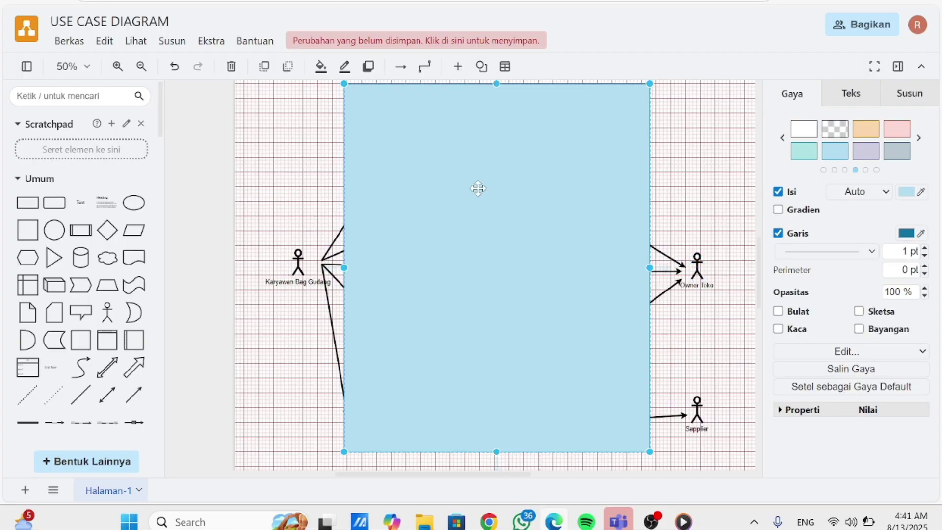
{"action": "scroll", "coordinate": [559, 201], "scroll_direction": "down", "scroll_amount": 1}
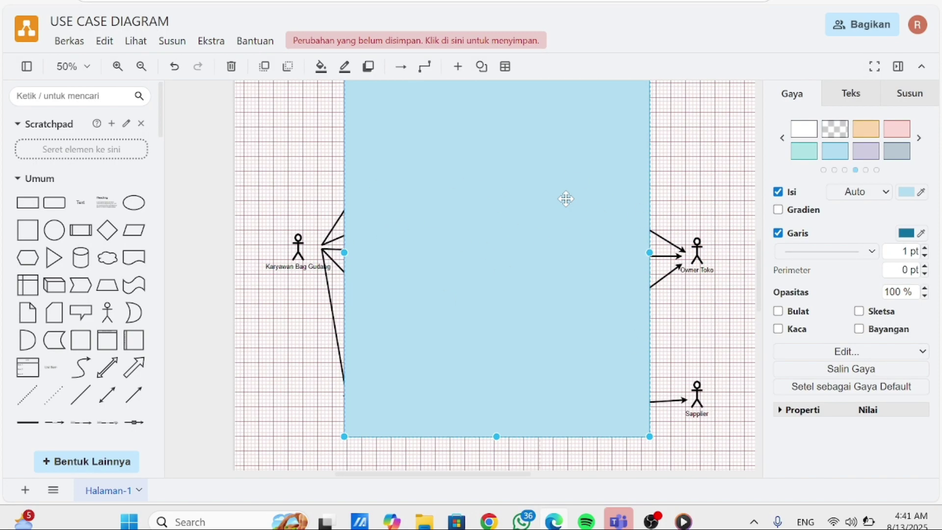
{"action": "right_click", "coordinate": [553, 198]}
{"action": "left_click", "coordinate": [477, 206]}
{"action": "scroll", "coordinate": [509, 220], "scroll_direction": "up", "scroll_amount": 2}
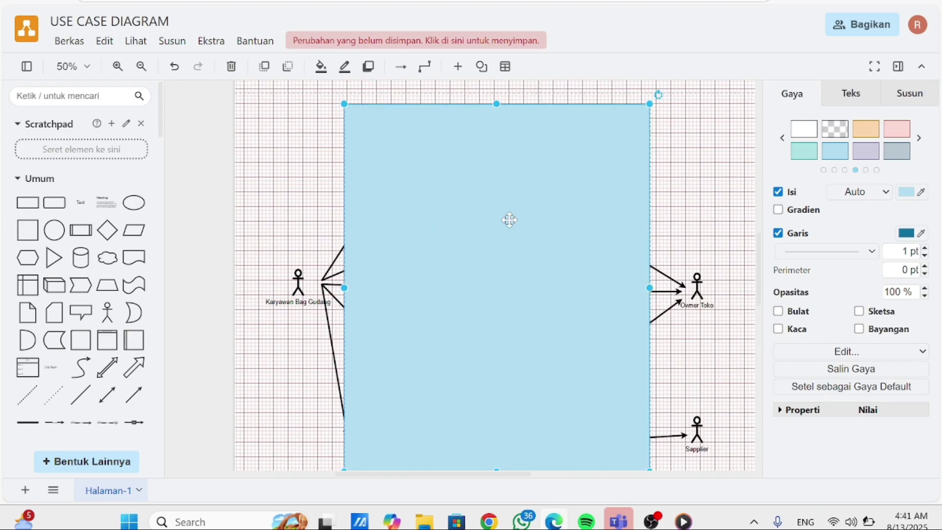
{"action": "right_click", "coordinate": [517, 210]}
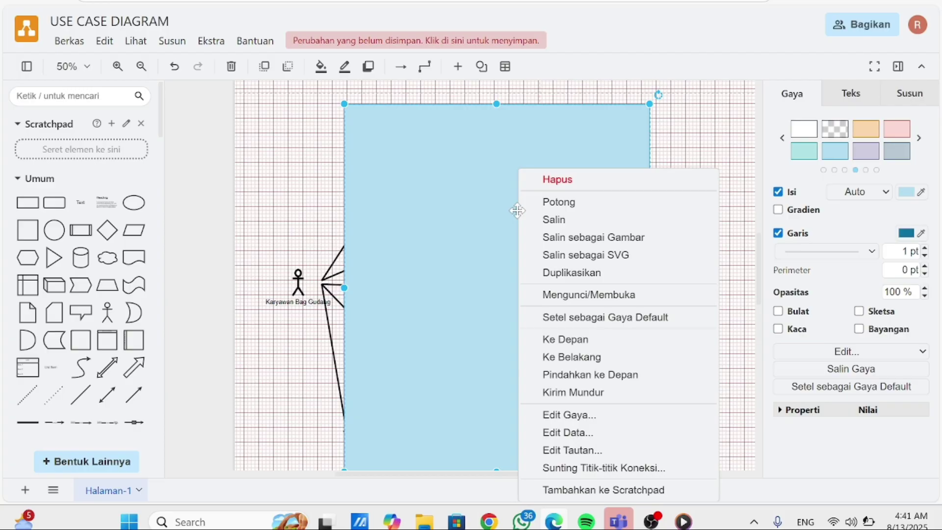
{"action": "right_click", "coordinate": [460, 219]}
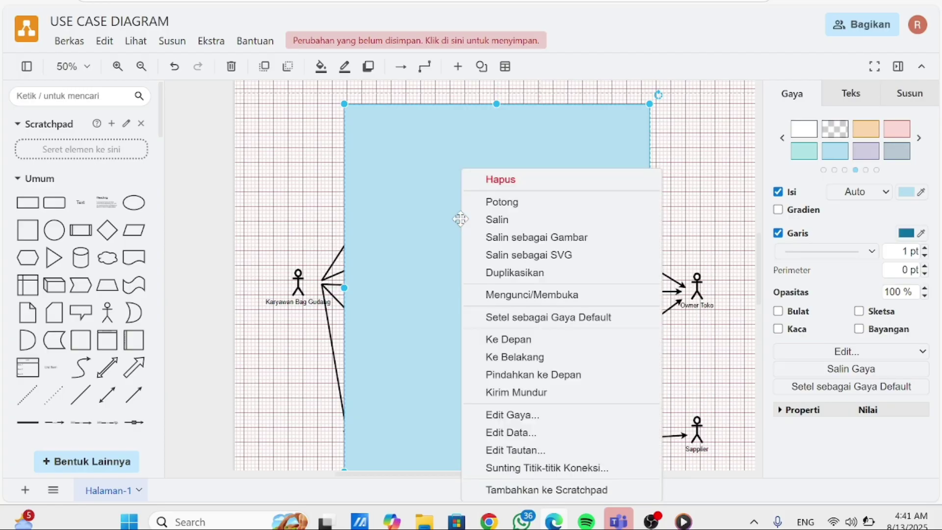
{"action": "right_click", "coordinate": [420, 216]}
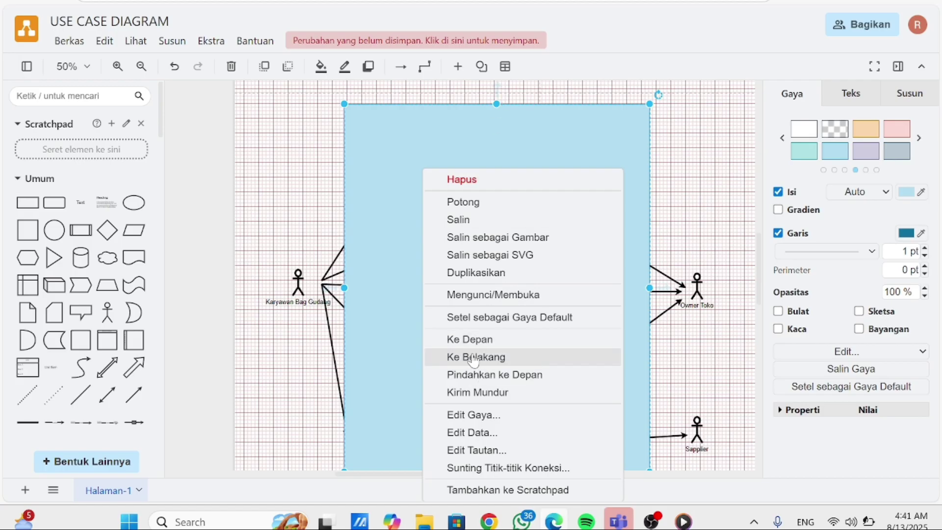
{"action": "left_click", "coordinate": [473, 357]}
{"action": "scroll", "coordinate": [473, 359], "scroll_direction": "down", "scroll_amount": 2}
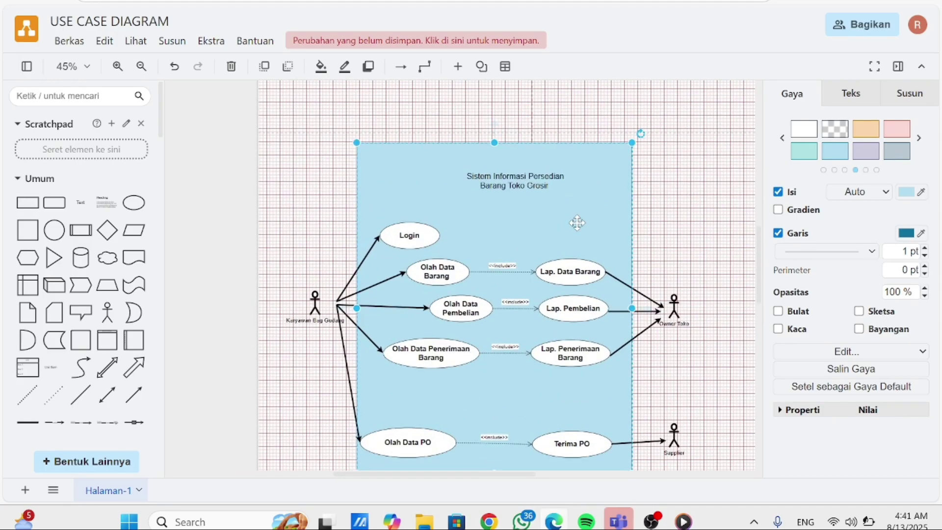
Extend the light blue rectangle's edge slightly toward the "Owner Toko" actor
{"action": "scroll", "coordinate": [596, 202], "scroll_direction": "down", "scroll_amount": 1}
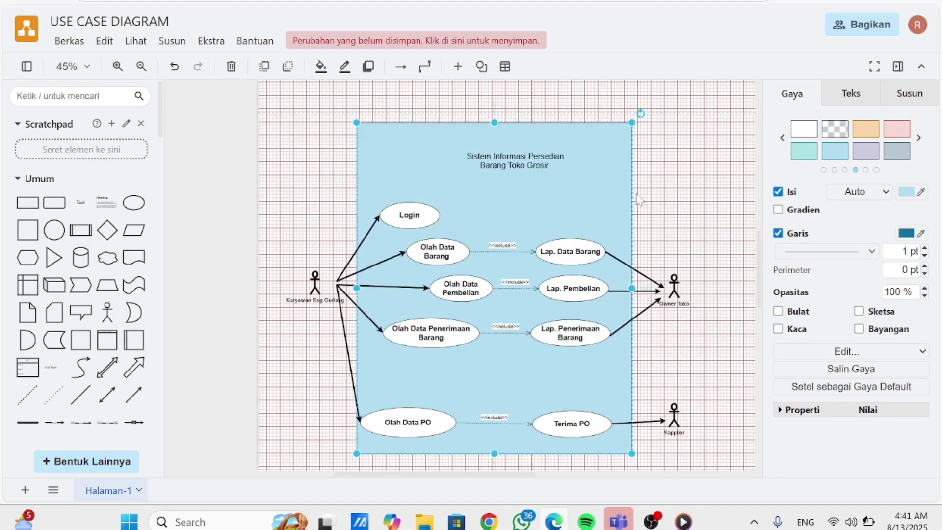
{"action": "left_click", "coordinate": [642, 218]}
{"action": "left_click", "coordinate": [634, 222]}
{"action": "double_click", "coordinate": [630, 218]}
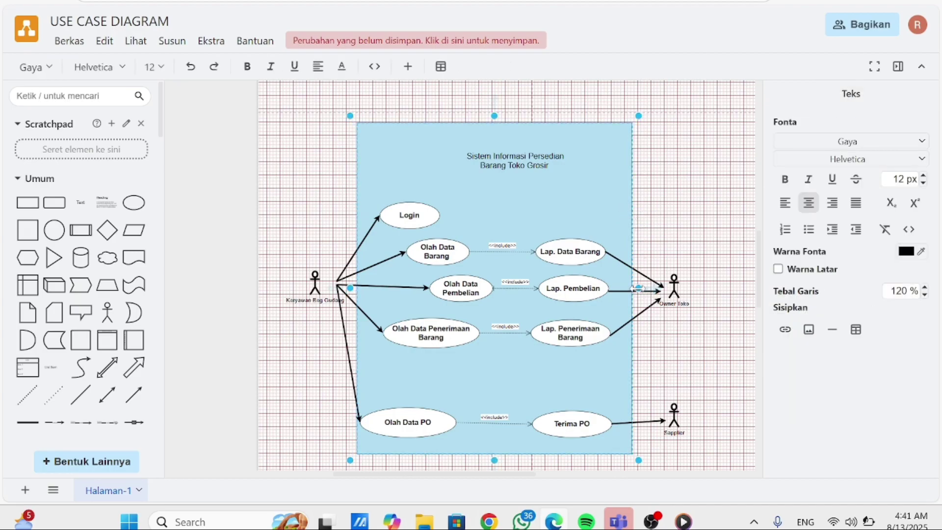
{"action": "left_click_drag", "start_coordinate": [631, 281], "coordinate": [641, 283]}
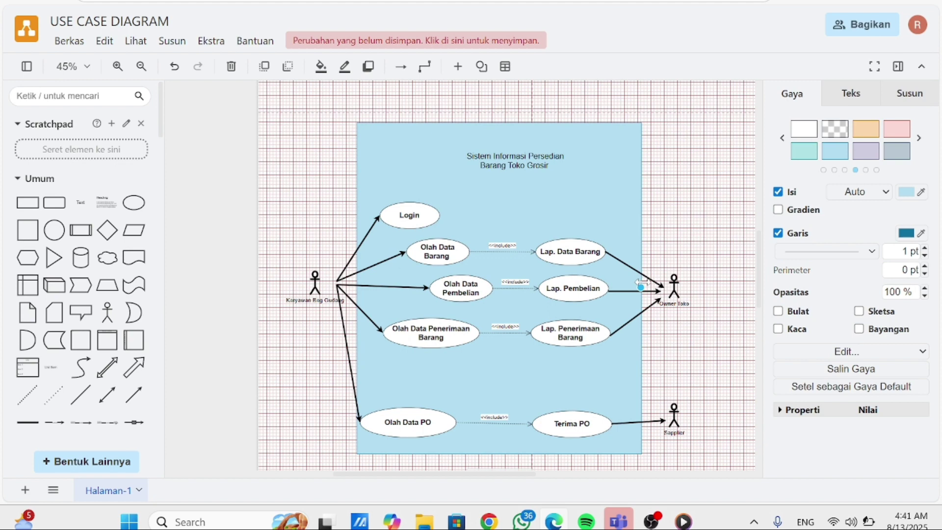
Add a text label inside the light blue rectangle, near its upper-right corner above the title
{"action": "left_click", "coordinate": [740, 202]}
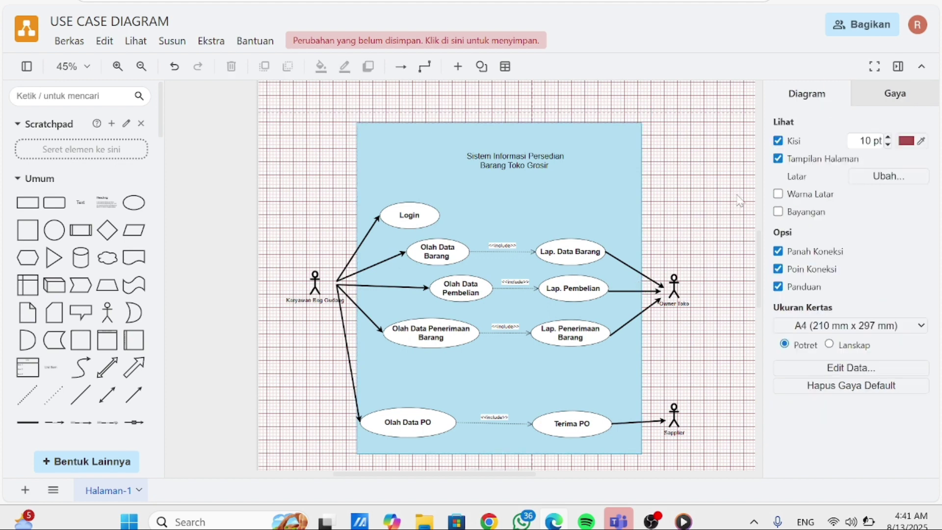
{"action": "left_click", "coordinate": [515, 162]}
{"action": "left_click", "coordinate": [682, 154]}
{"action": "left_click", "coordinate": [80, 202]}
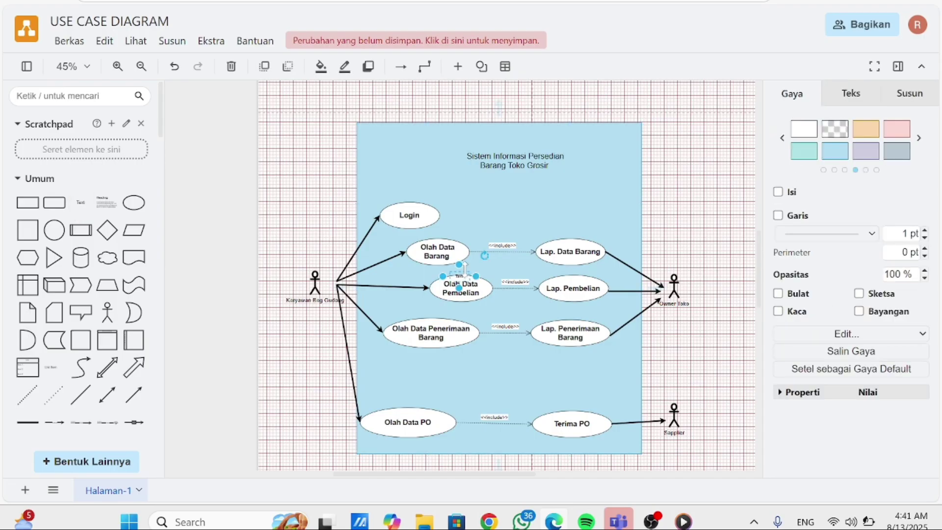
{"action": "left_click_drag", "start_coordinate": [461, 276], "coordinate": [611, 137]}
Make the new label read "system" in bold
{"action": "double_click", "coordinate": [611, 137]}
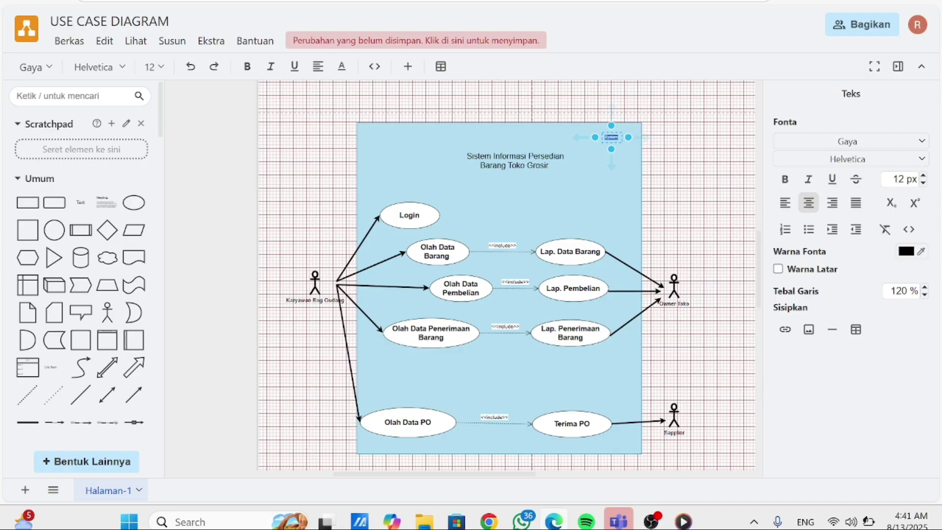
{"action": "key", "text": "ctrl+b"}
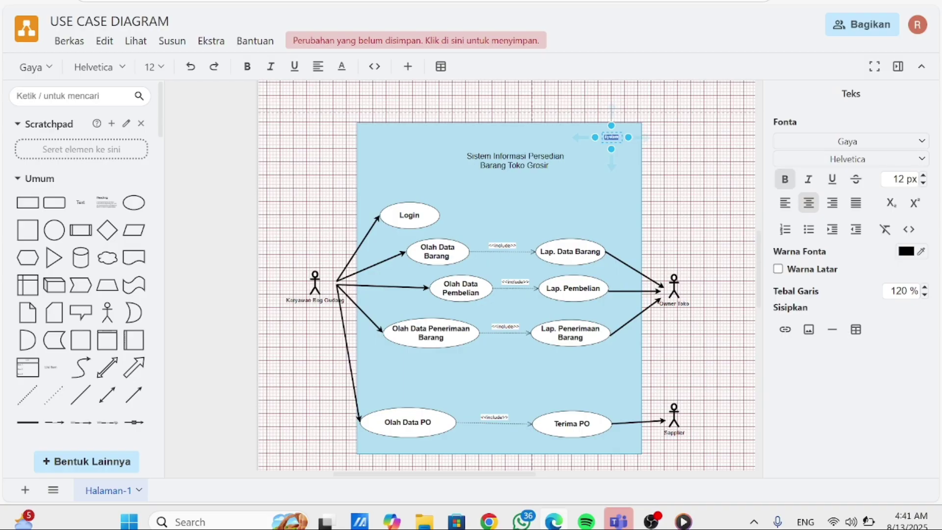
{"action": "left_click", "coordinate": [693, 170]}
Open the text of the "system" label for further formatting
{"action": "left_click", "coordinate": [615, 137]}
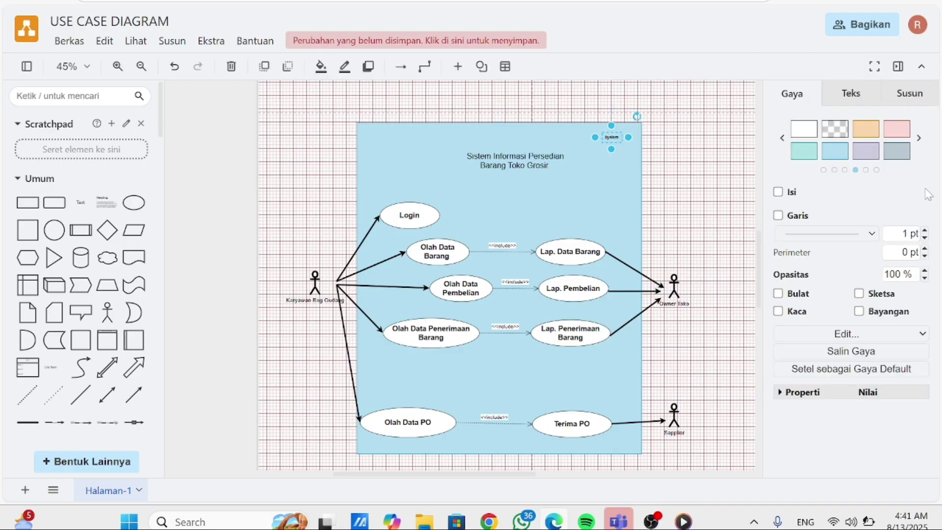
{"action": "double_click", "coordinate": [612, 138]}
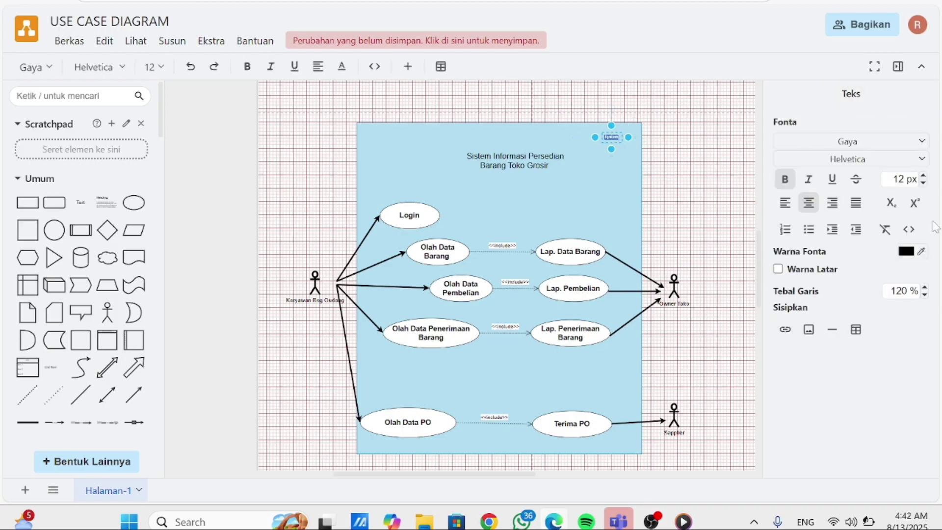